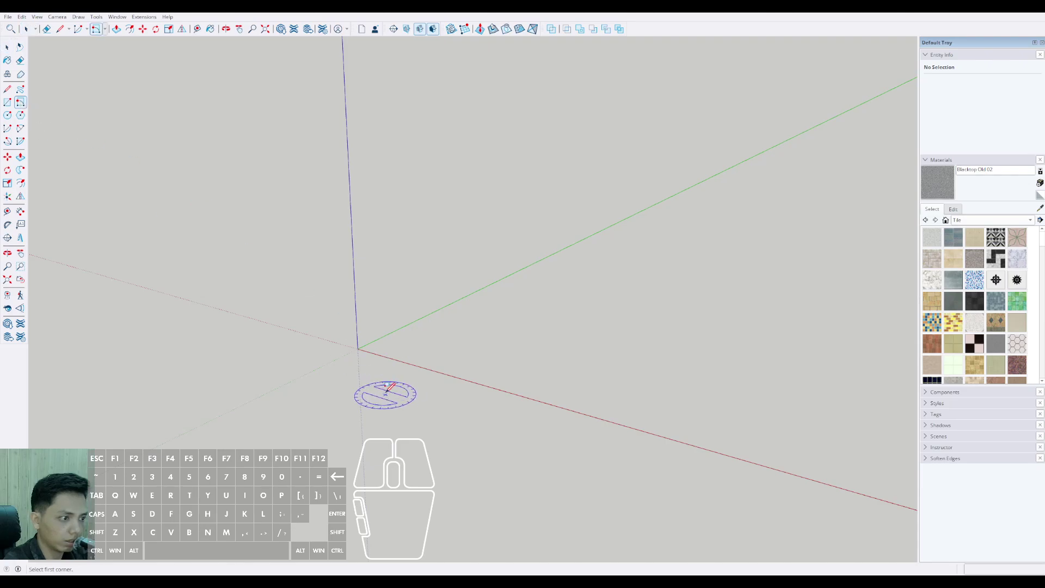
# Draw a 3000 mm by 120 mm rectangle flat on the ground from the origin along the red axis
pyautogui.moveTo(357, 342); pyautogui.dragTo(350, 370, button='middle')
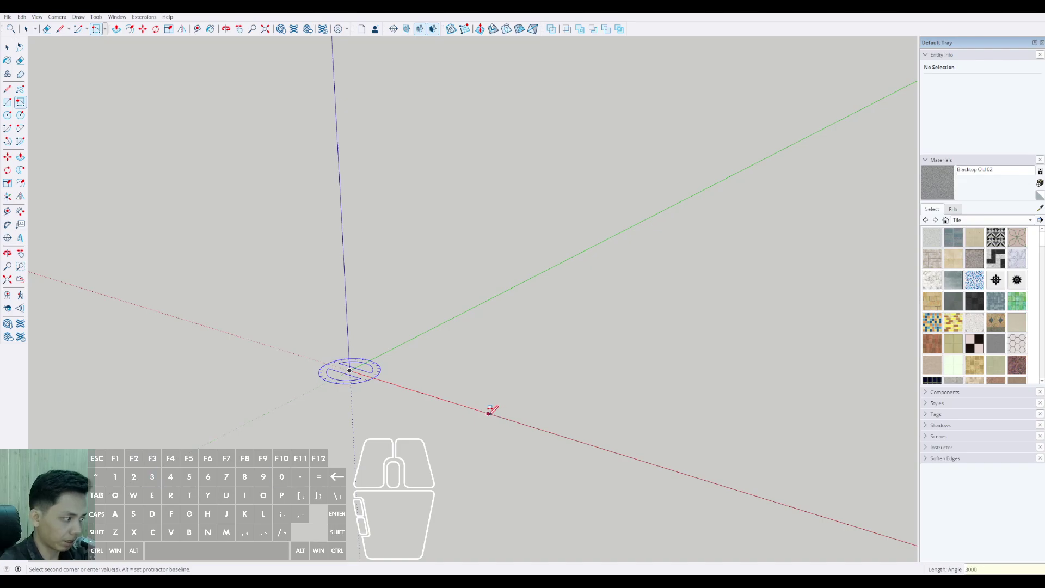
pyautogui.press('Return')
pyautogui.moveTo(491, 408); pyautogui.dragTo(462, 388, button='middle')
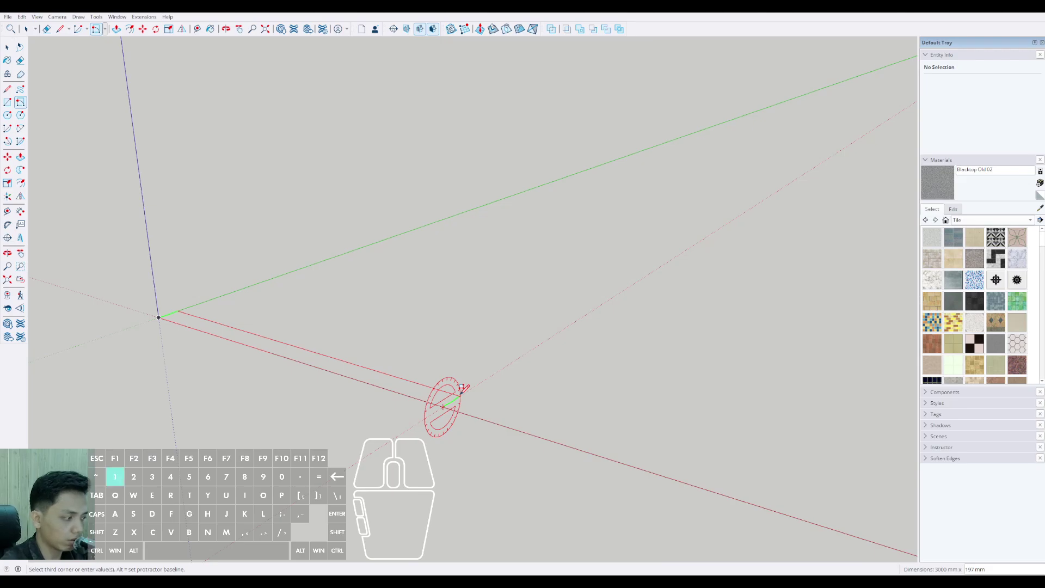
pyautogui.press('Return')
pyautogui.press('space')
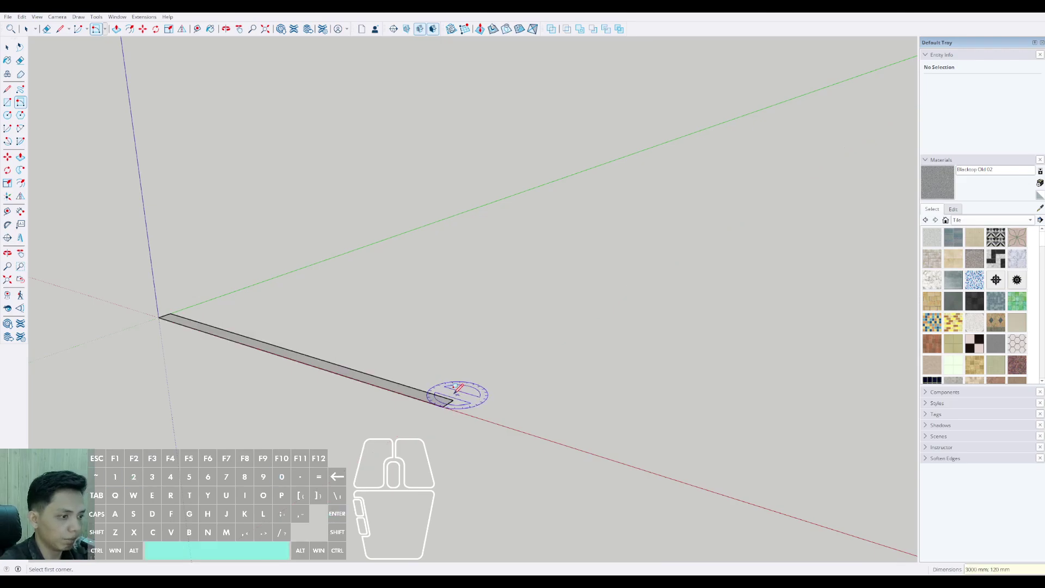
# Push/Pull the ground rectangle up 2100 mm into an upright slab
pyautogui.moveTo(389, 382); pyautogui.dragTo(447, 401, button='middle')
pyautogui.click(343, 342)
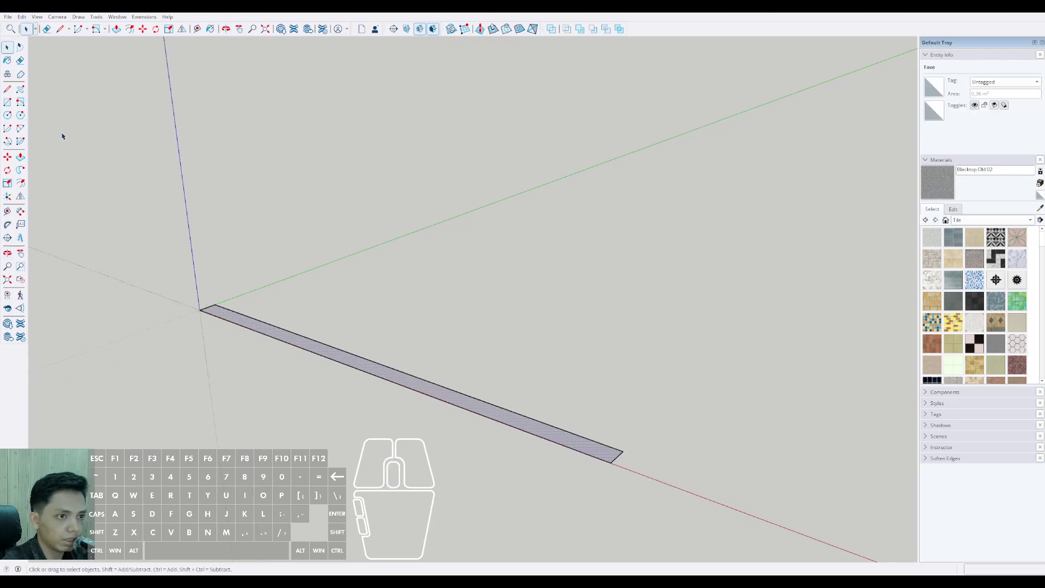
pyautogui.click(20, 157)
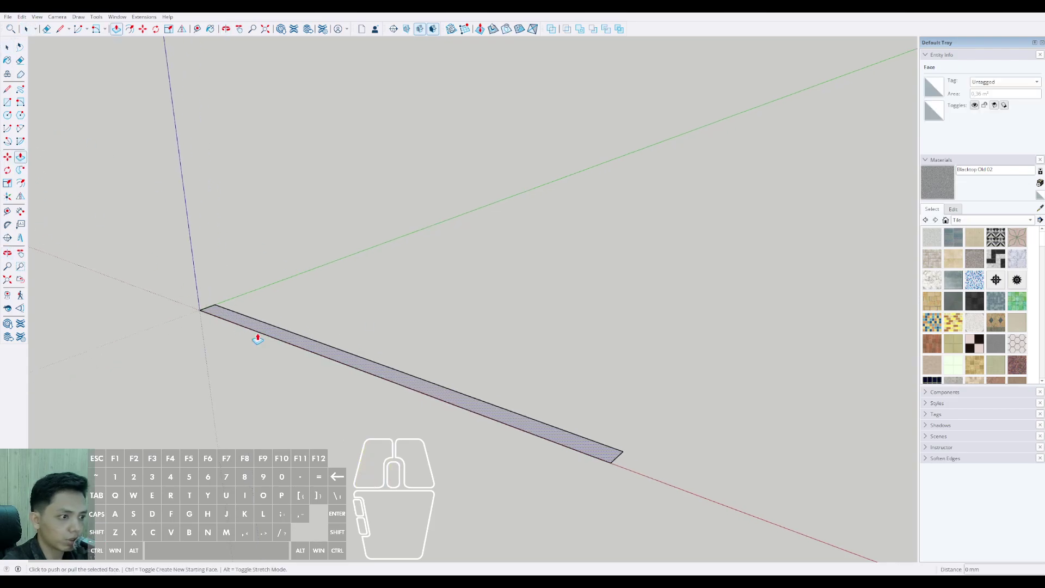
pyautogui.click(310, 347)
pyautogui.scroll(-3, 305, 239)
pyautogui.keyDown('shift'); pyautogui.moveTo(306, 243); pyautogui.dragTo(319, 315, button='middle'); pyautogui.keyUp('shift')
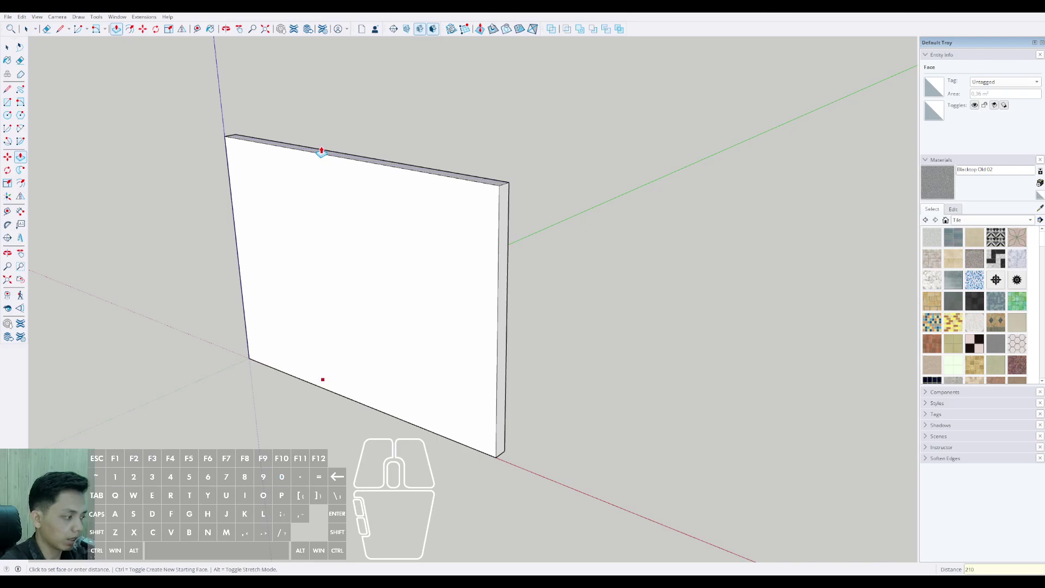
pyautogui.press('Return')
pyautogui.press('space')
# Offset the slab's large front face inward by 60 mm to outline the frame
pyautogui.moveTo(321, 159); pyautogui.dragTo(249, 180, button='middle')
pyautogui.click(421, 255)
pyautogui.scroll(2, 420, 255)
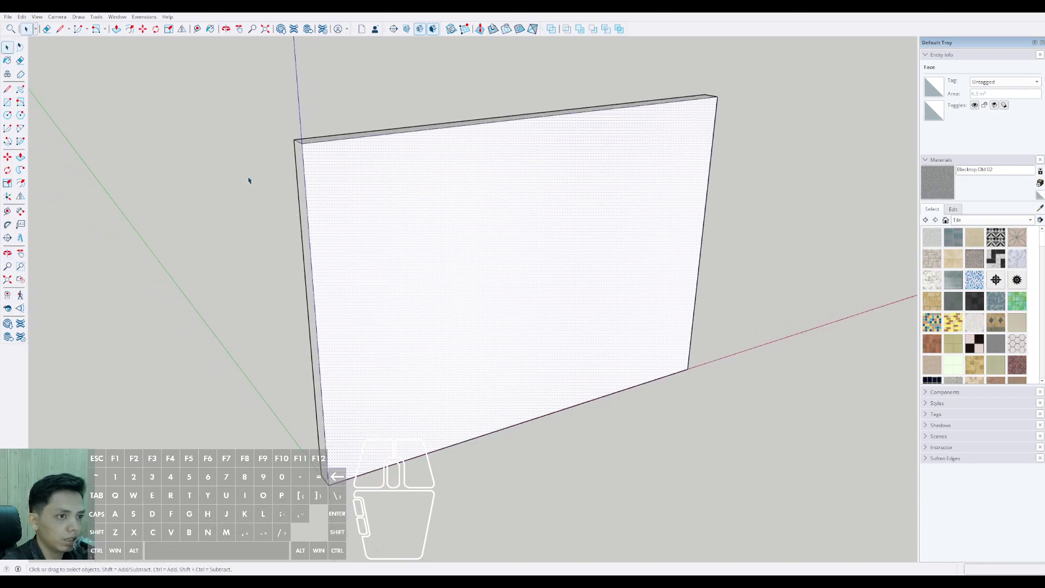
pyautogui.scroll(1, 310, 229)
pyautogui.click(309, 231)
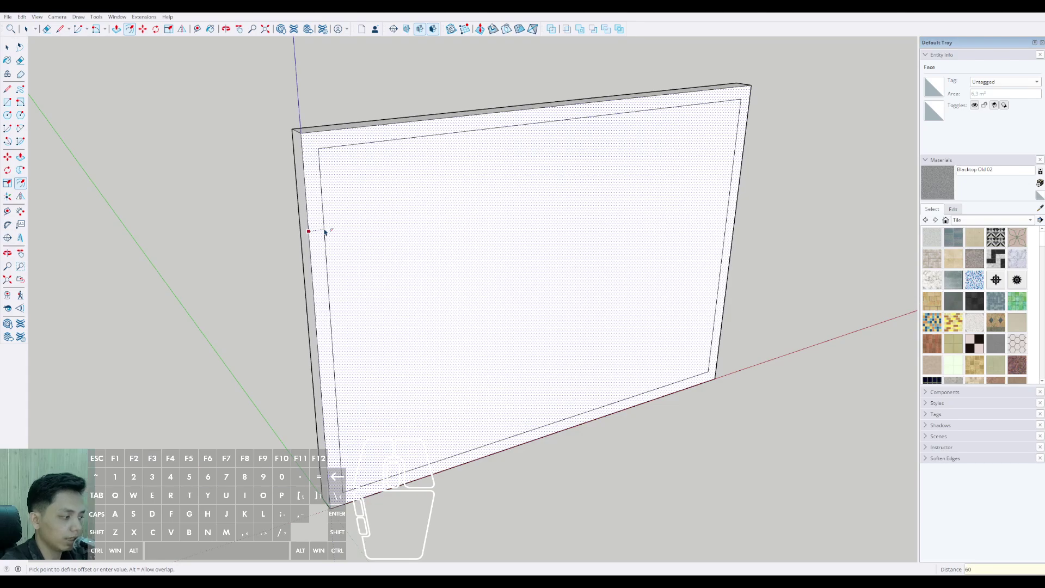
pyautogui.click(325, 232)
# Push the inner face back 120 mm through the slab to leave an open frame
pyautogui.moveTo(322, 226); pyautogui.dragTo(349, 322, button='middle')
pyautogui.click(458, 306)
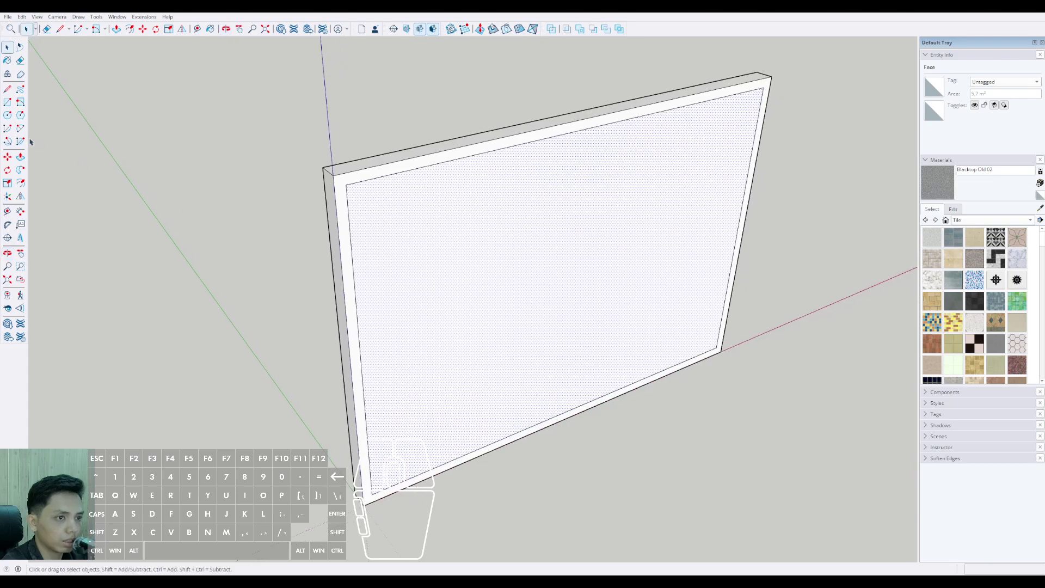
pyautogui.click(461, 316)
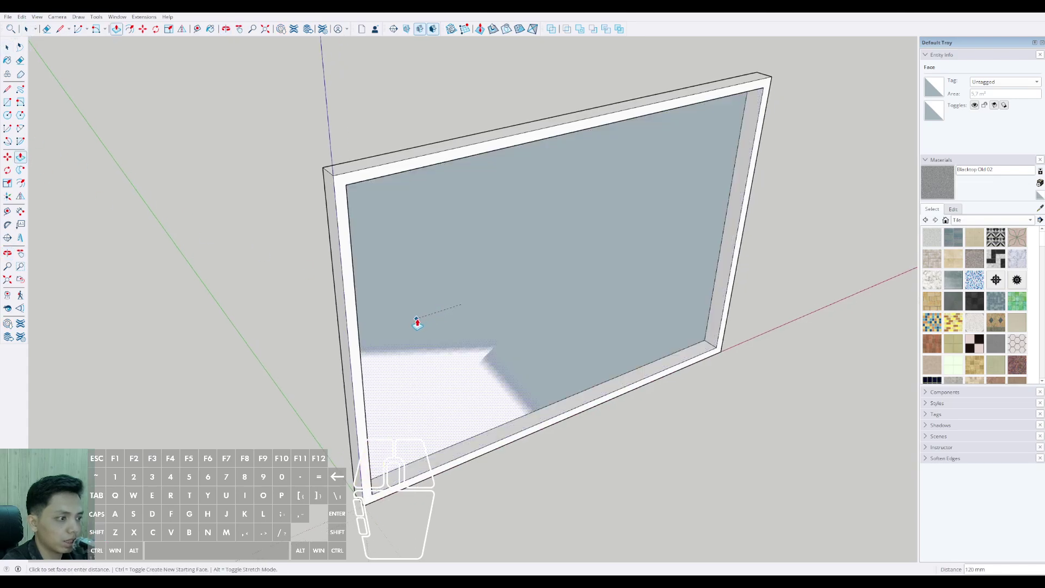
pyautogui.click(418, 322)
pyautogui.press('space')
# Offset the four front edges of the frame opening 10 mm outward onto the frame's front face
pyautogui.moveTo(418, 321); pyautogui.dragTo(308, 278, button='middle')
pyautogui.scroll(2, 309, 283)
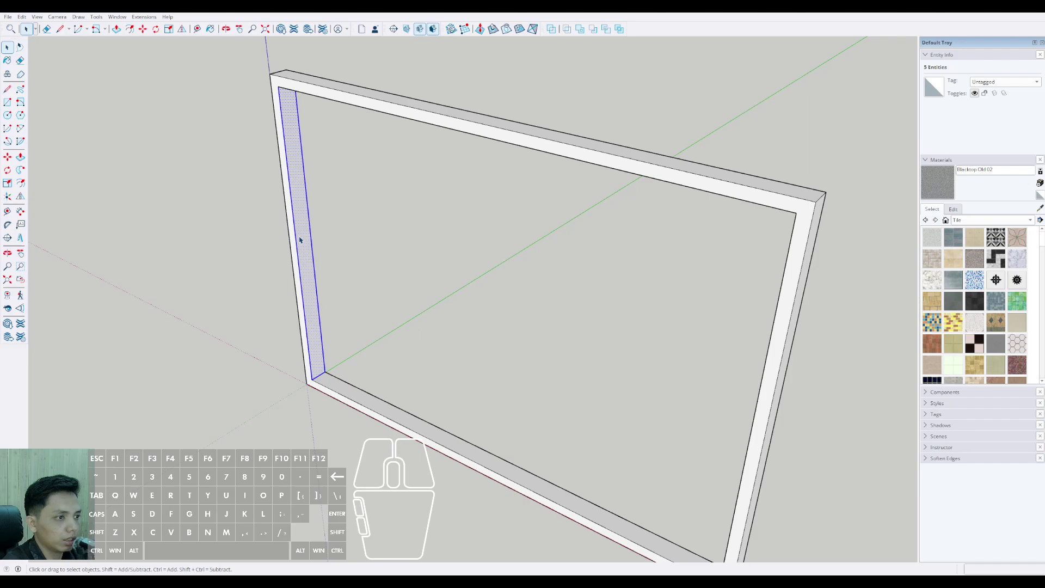
pyautogui.scroll(-1, 287, 231)
pyautogui.scroll(1, 289, 216)
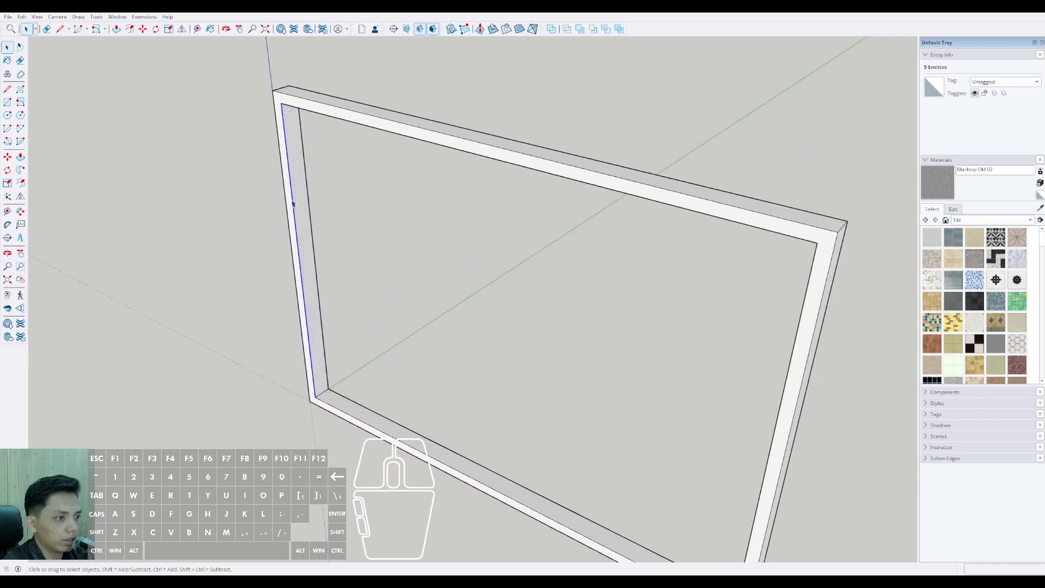
pyautogui.click(292, 203)
pyautogui.scroll(2, 293, 203)
pyautogui.keyDown('shift'); pyautogui.moveTo(291, 203); pyautogui.dragTo(289, 210, button='middle'); pyautogui.keyUp('shift')
pyautogui.keyDown('shift'); pyautogui.click(321, 110); pyautogui.keyUp('shift')
pyautogui.scroll(-3, 321, 111)
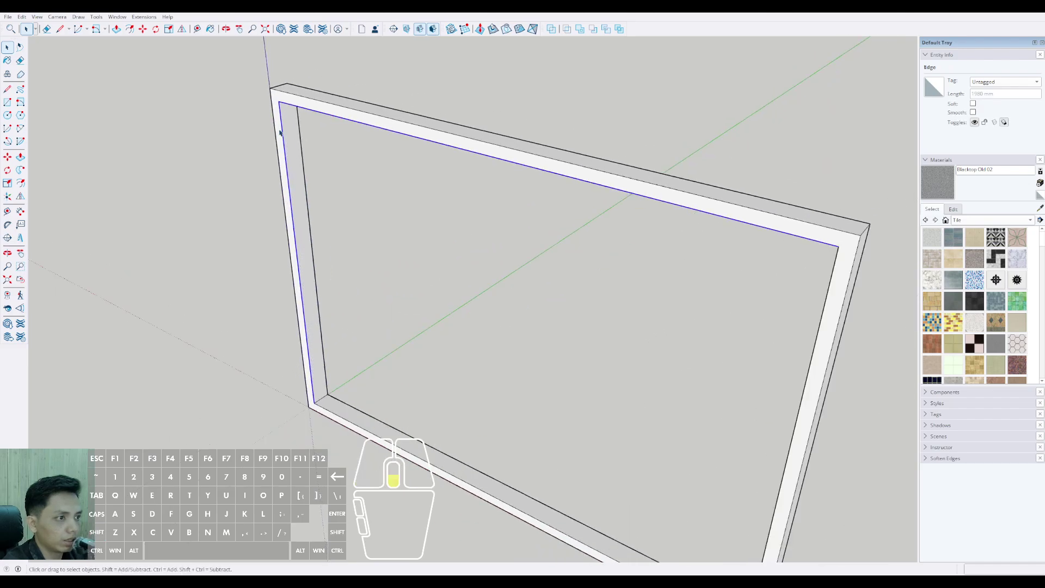
pyautogui.keyDown('shift'); pyautogui.click(651, 275); pyautogui.keyUp('shift')
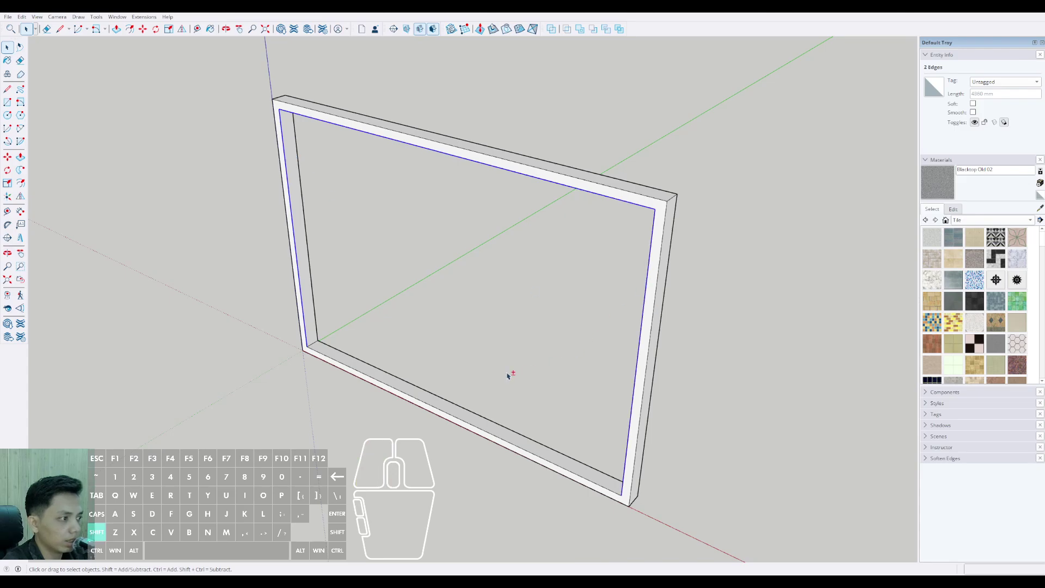
pyautogui.keyDown('shift'); pyautogui.click(404, 395); pyautogui.keyUp('shift')
pyautogui.moveTo(404, 395); pyautogui.dragTo(521, 151, button='middle')
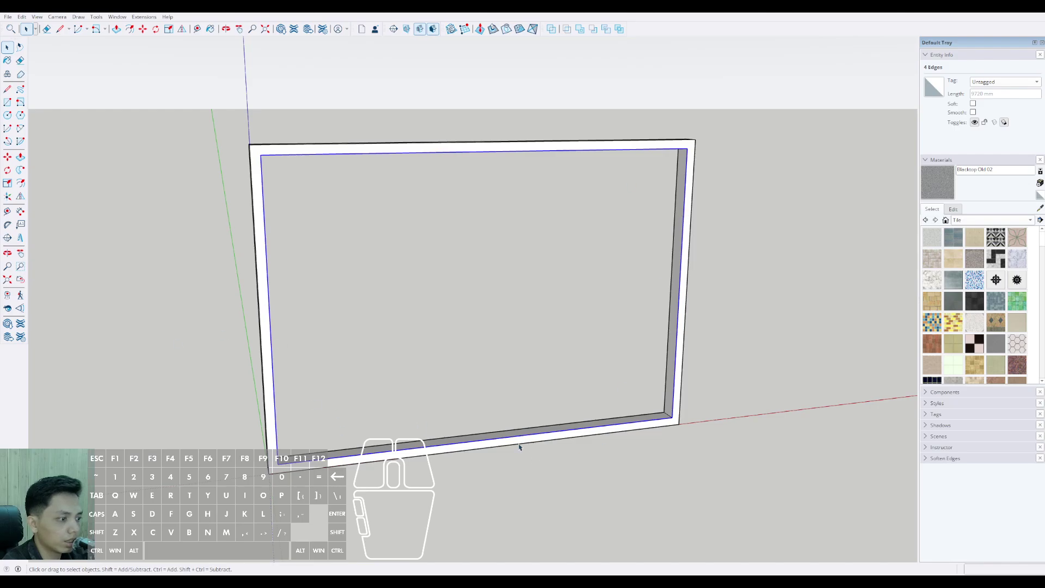
pyautogui.moveTo(519, 447); pyautogui.dragTo(588, 327, button='middle')
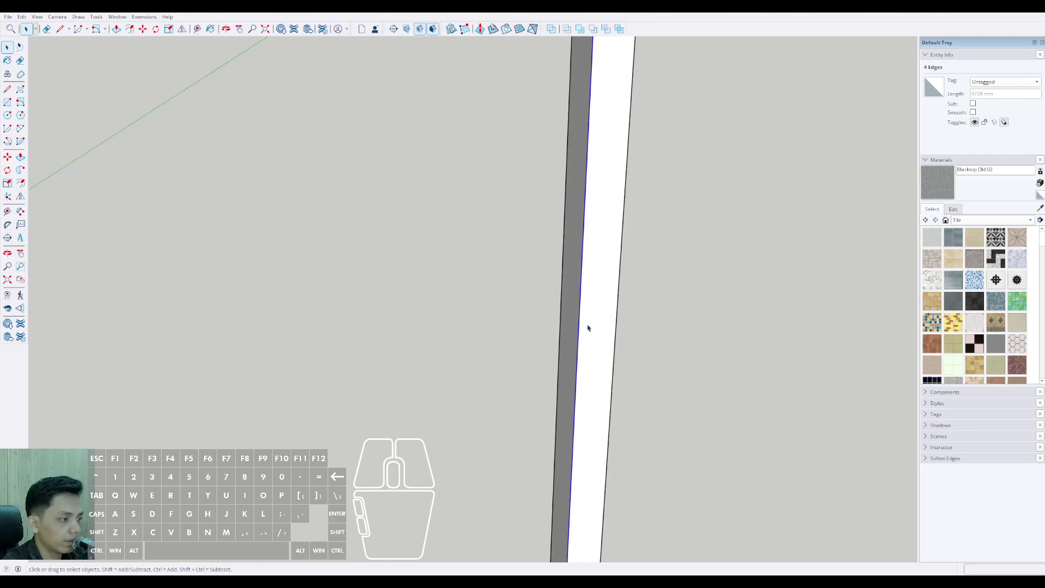
pyautogui.click(22, 185)
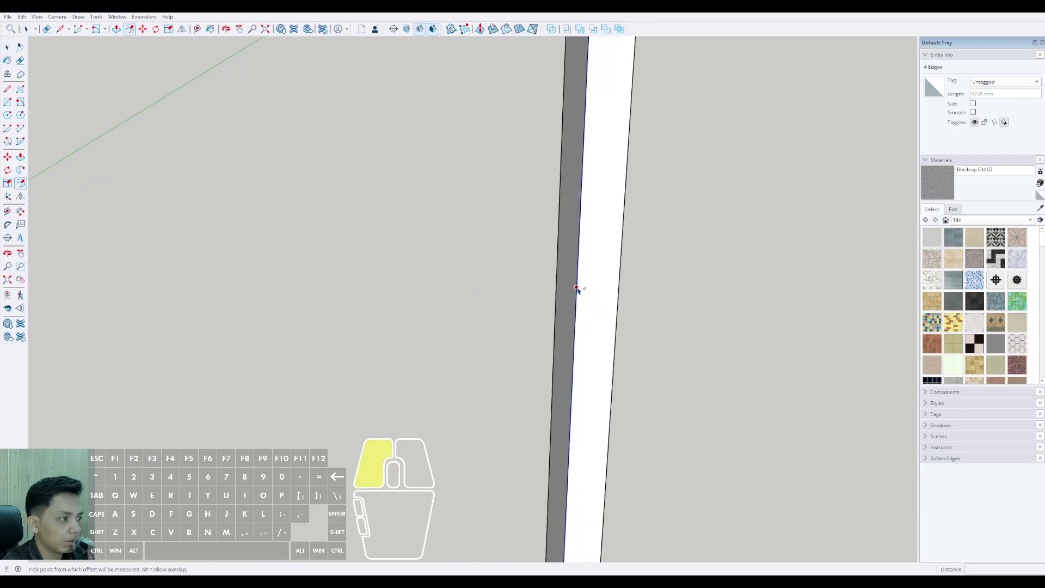
pyautogui.click(576, 288)
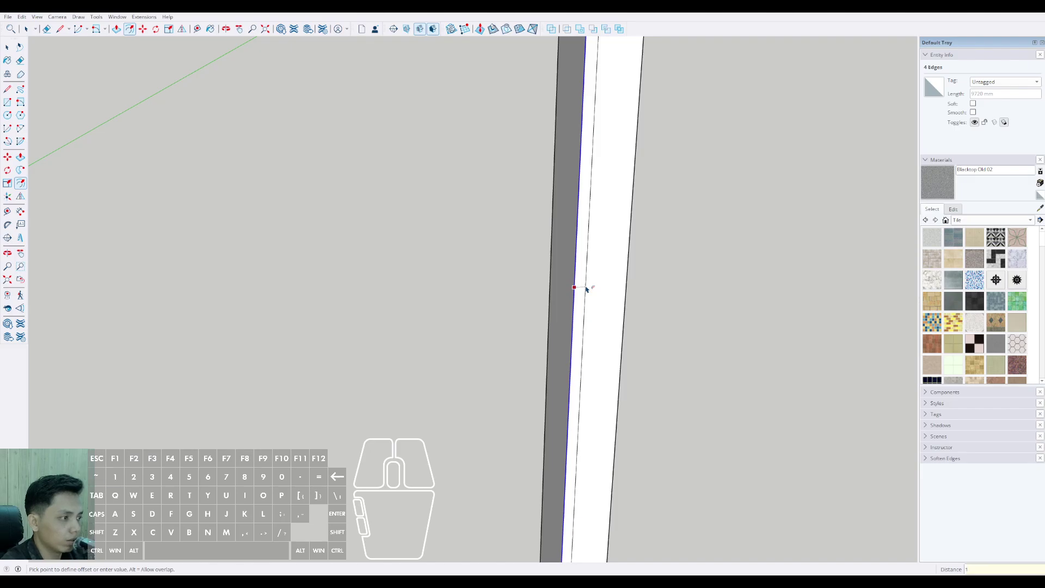
pyautogui.press('space')
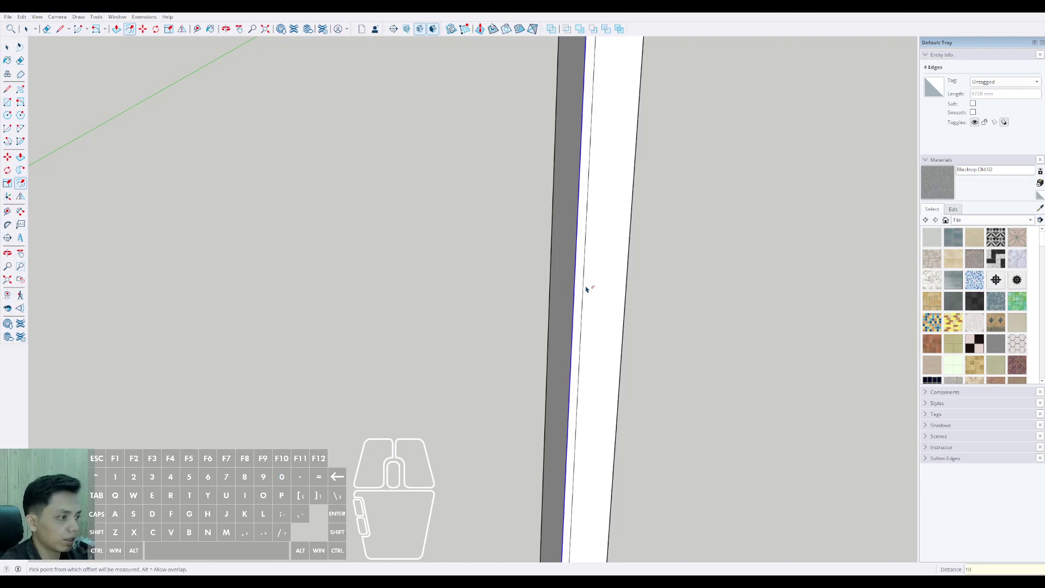
# Push the narrow strip around the opening back into the frame to form a stepped rebate
pyautogui.scroll(3, 580, 322)
pyautogui.click(573, 338)
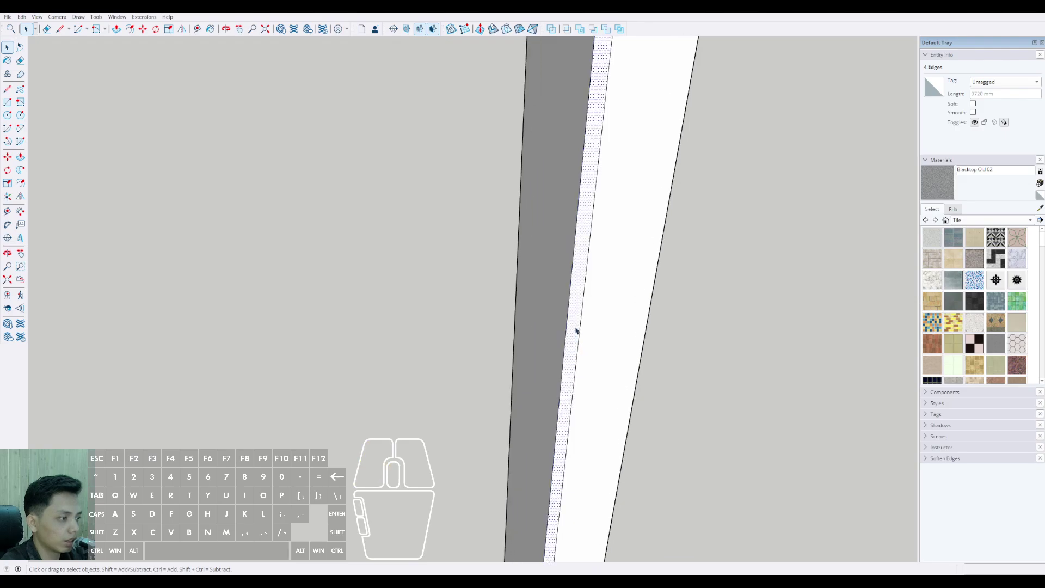
pyautogui.click(20, 158)
pyautogui.scroll(1, 583, 340)
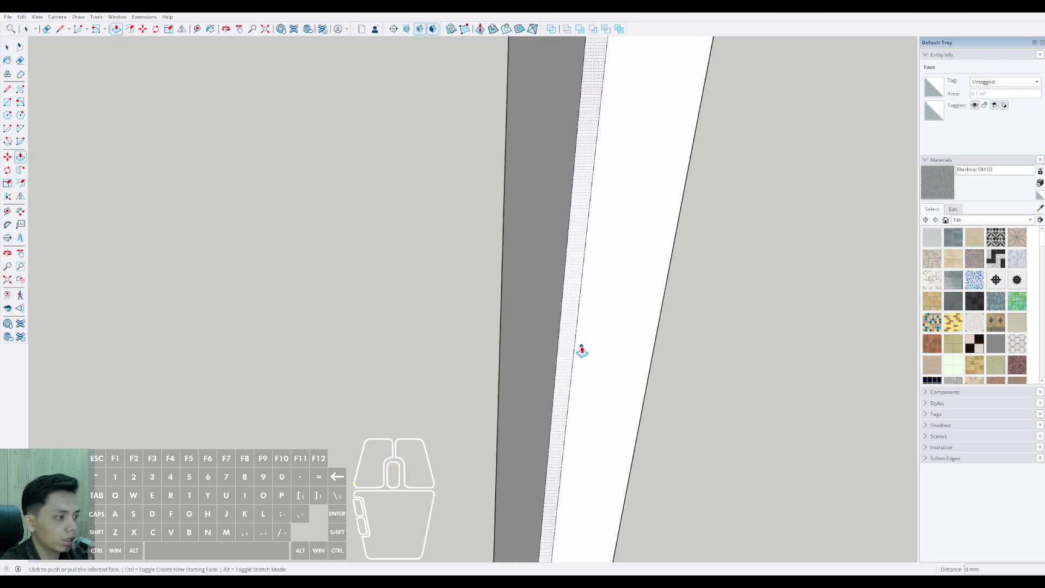
pyautogui.click(566, 362)
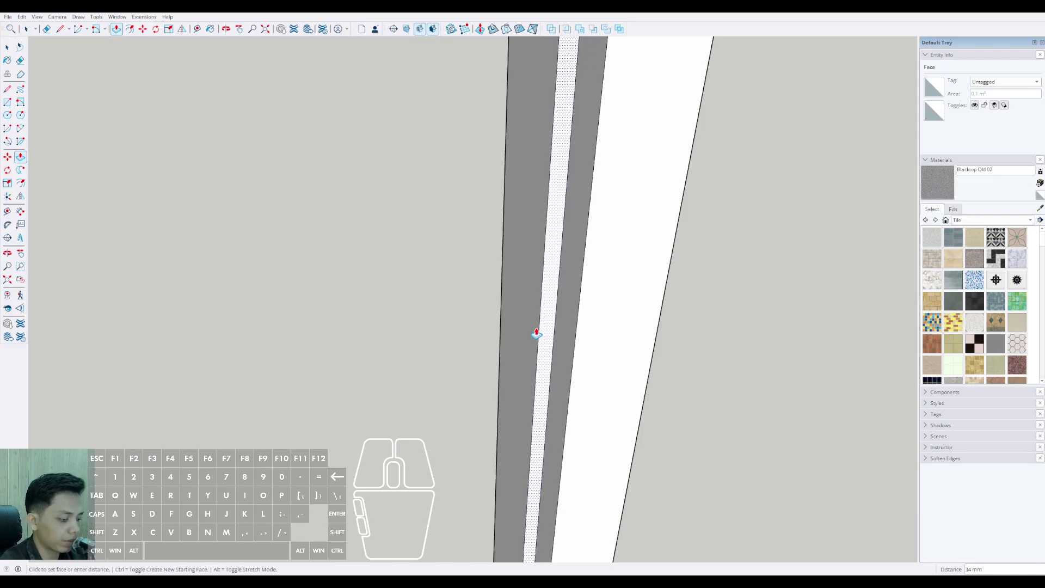
pyautogui.press('Return')
pyautogui.press('space')
# Select all of the frame's connected geometry and make it a group
pyautogui.scroll(-10, 612, 300)
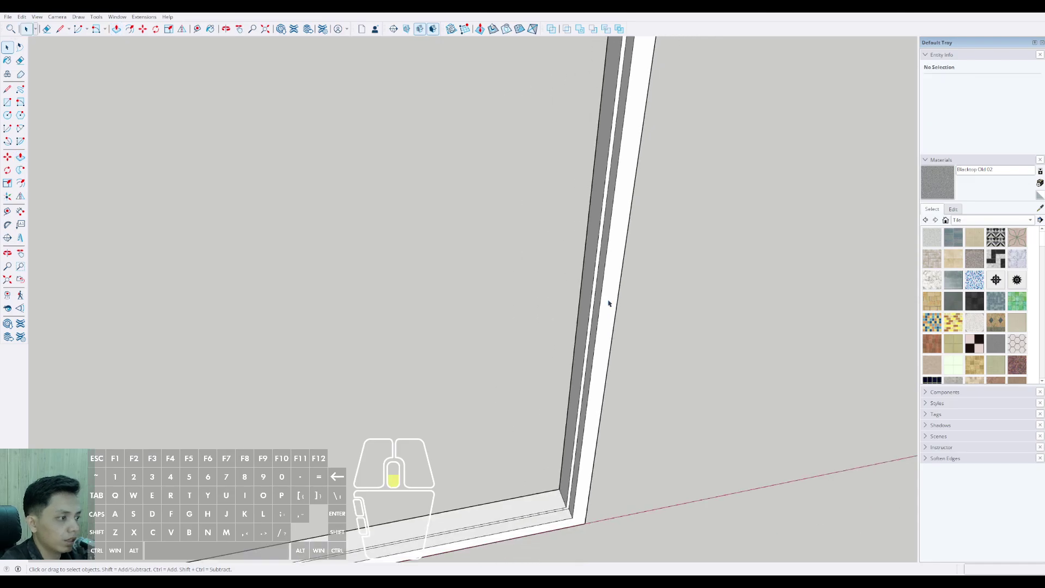
pyautogui.moveTo(603, 308); pyautogui.dragTo(473, 475, button='middle')
pyautogui.keyDown('shift'); pyautogui.moveTo(473, 475); pyautogui.dragTo(375, 462, button='middle'); pyautogui.keyUp('shift')
pyautogui.scroll(2, 395, 463)
pyautogui.doubleClick(369, 449)
pyautogui.click(370, 448)
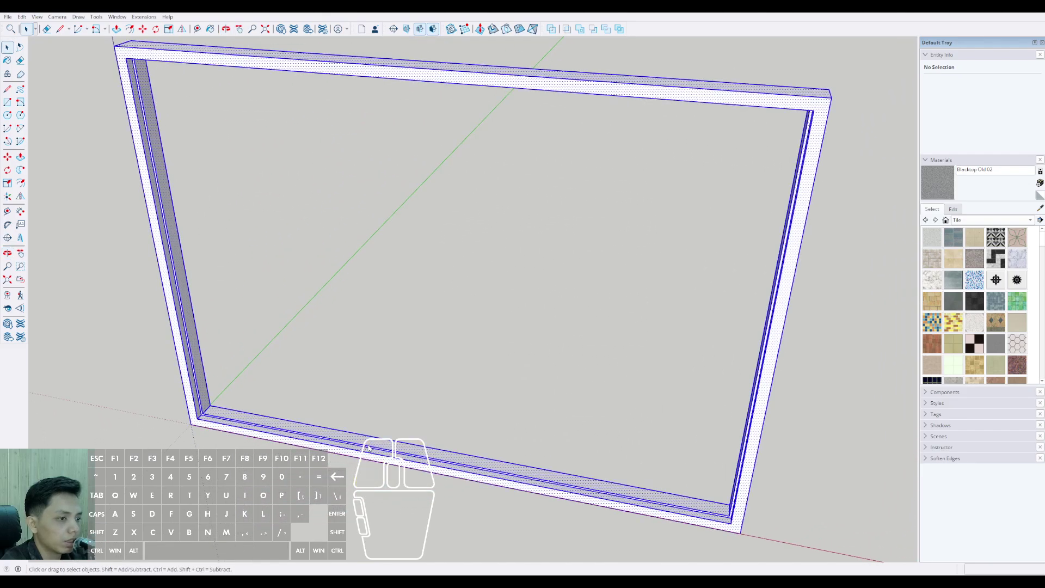
pyautogui.click(398, 521)
# Draw an upright rectangle on the inside of the jamb farthest from the origin, spanning its depth and the opening's full height
pyautogui.scroll(-6, 422, 464)
pyautogui.keyDown('shift'); pyautogui.moveTo(421, 464); pyautogui.dragTo(579, 420, button='middle'); pyautogui.keyUp('shift')
pyautogui.scroll(2, 642, 358)
pyautogui.moveTo(579, 420); pyautogui.dragTo(623, 394, button='middle')
pyautogui.scroll(1, 561, 382)
pyautogui.moveTo(562, 382)
pyautogui.keyDown('shift'); pyautogui.mouseDown(button='middle')
pyautogui.moveTo(527, 381)
pyautogui.moveTo(569, 367)
pyautogui.mouseUp(button='middle'); pyautogui.keyUp('shift')
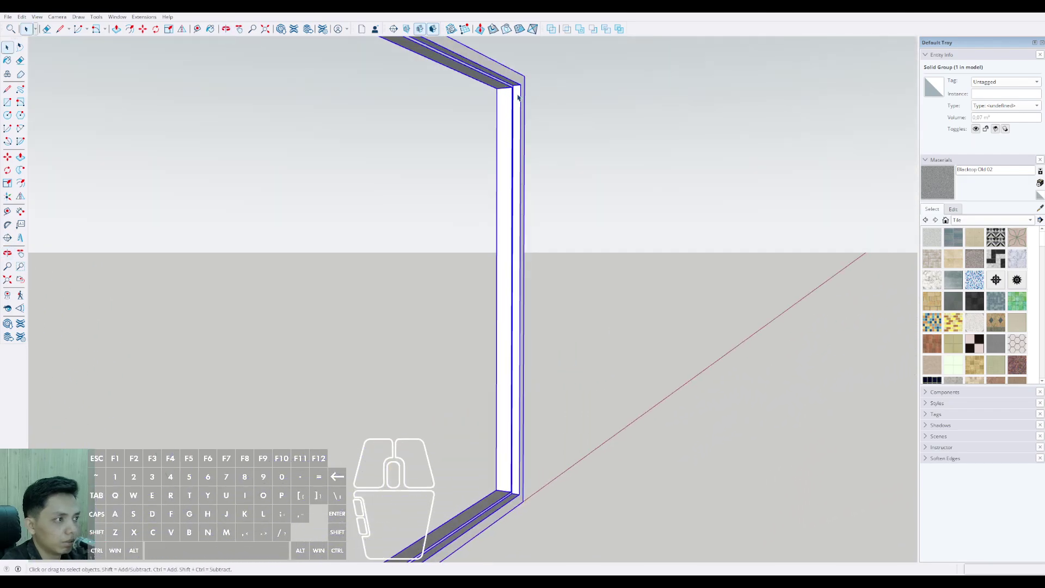
pyautogui.scroll(-2, 508, 286)
pyautogui.moveTo(504, 307); pyautogui.dragTo(578, 294, button='middle')
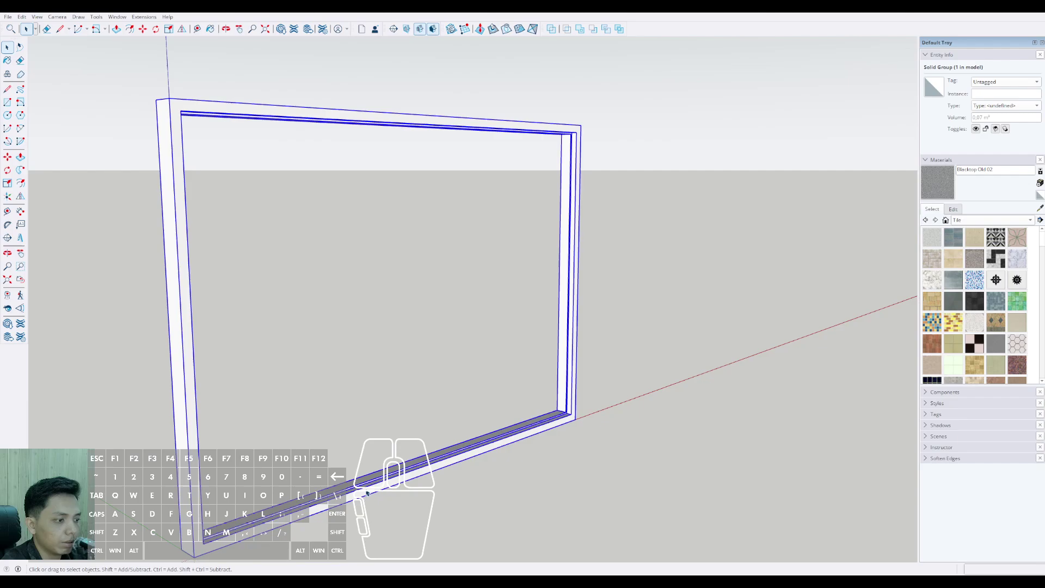
pyautogui.scroll(3, 566, 413)
pyautogui.moveTo(567, 414); pyautogui.dragTo(539, 398, button='middle')
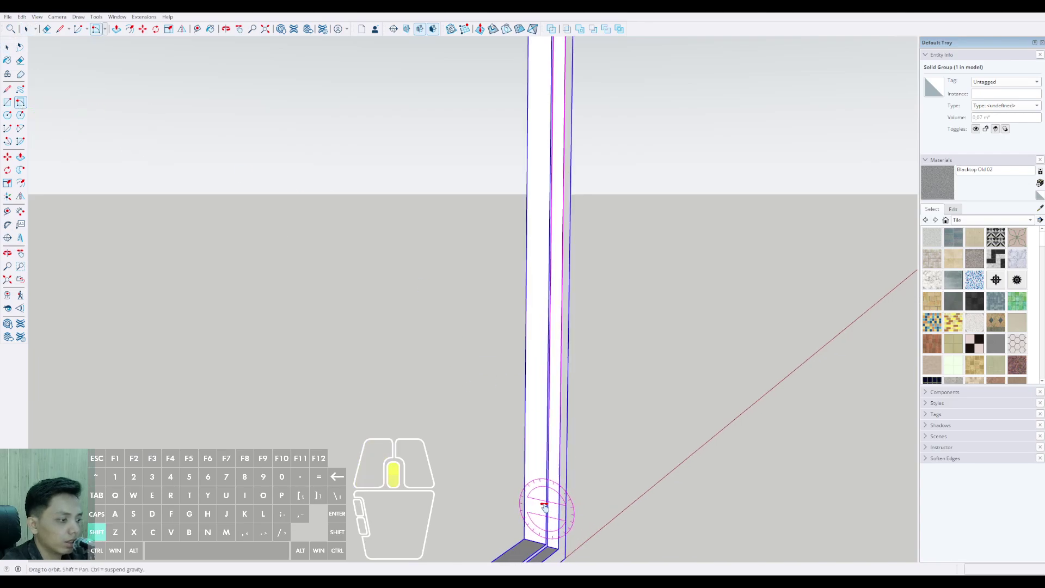
pyautogui.moveTo(532, 495); pyautogui.dragTo(486, 399, button='middle')
pyautogui.press('space')
pyautogui.moveTo(560, 415); pyautogui.dragTo(524, 413, button='middle')
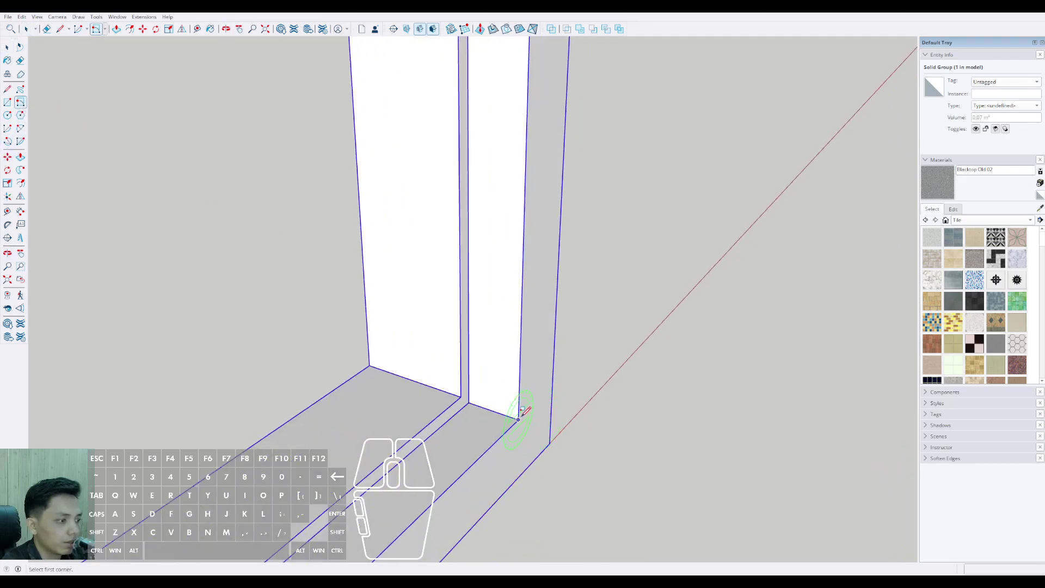
pyautogui.click(519, 418)
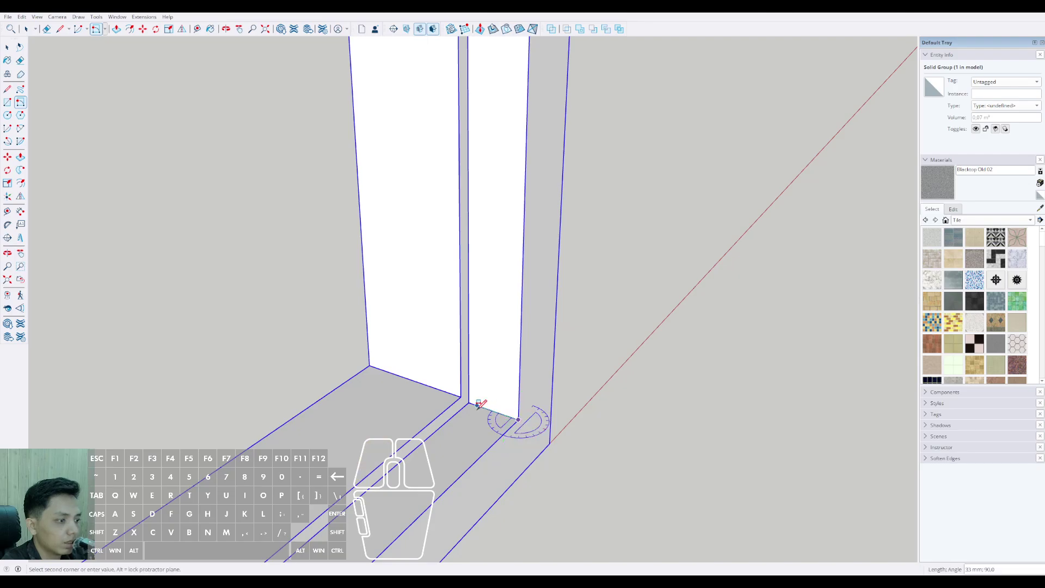
pyautogui.click(369, 364)
pyautogui.moveTo(415, 217); pyautogui.dragTo(489, 181, button='middle')
pyautogui.click(475, 189)
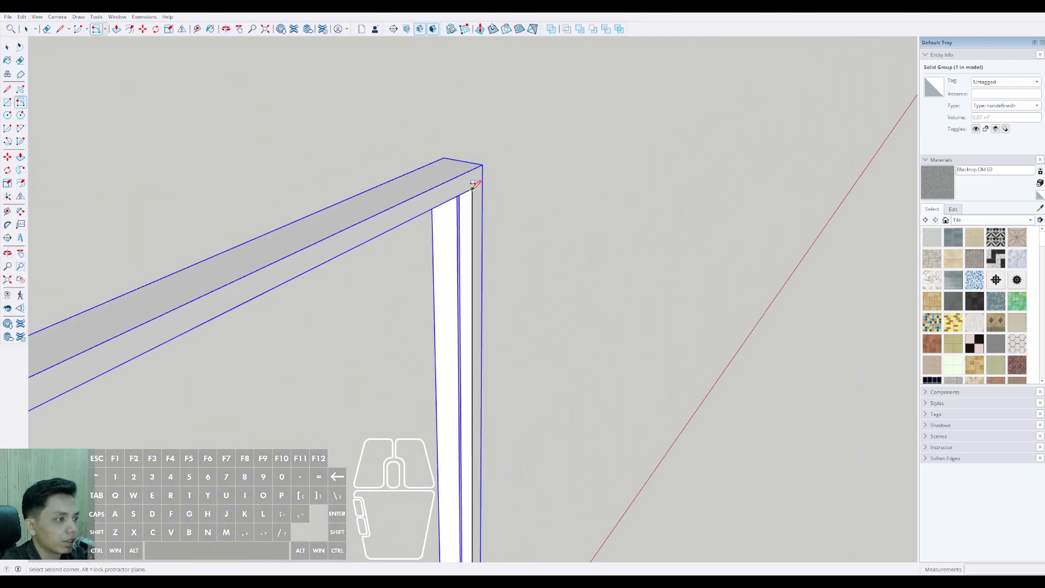
# Push/Pull the upright rectangle out into the opening to form a vertical stile along the jamb
pyautogui.press('space')
pyautogui.scroll(3, 472, 217)
pyautogui.moveTo(472, 225); pyautogui.dragTo(470, 198, button='middle')
pyautogui.click(471, 200)
pyautogui.scroll(3, 481, 201)
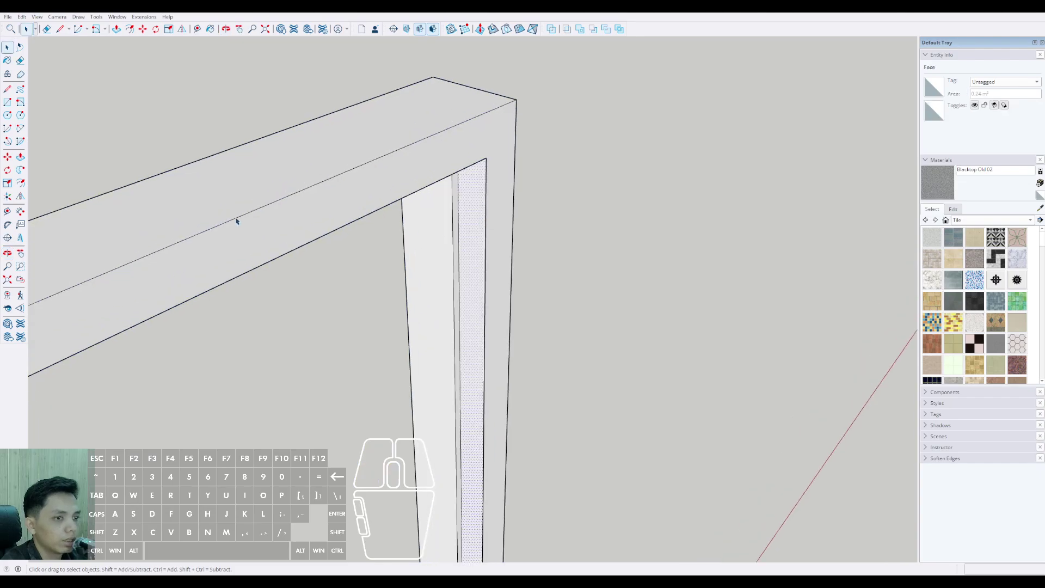
pyautogui.scroll(1, 445, 225)
pyautogui.click(490, 210)
pyautogui.scroll(-1, 453, 252)
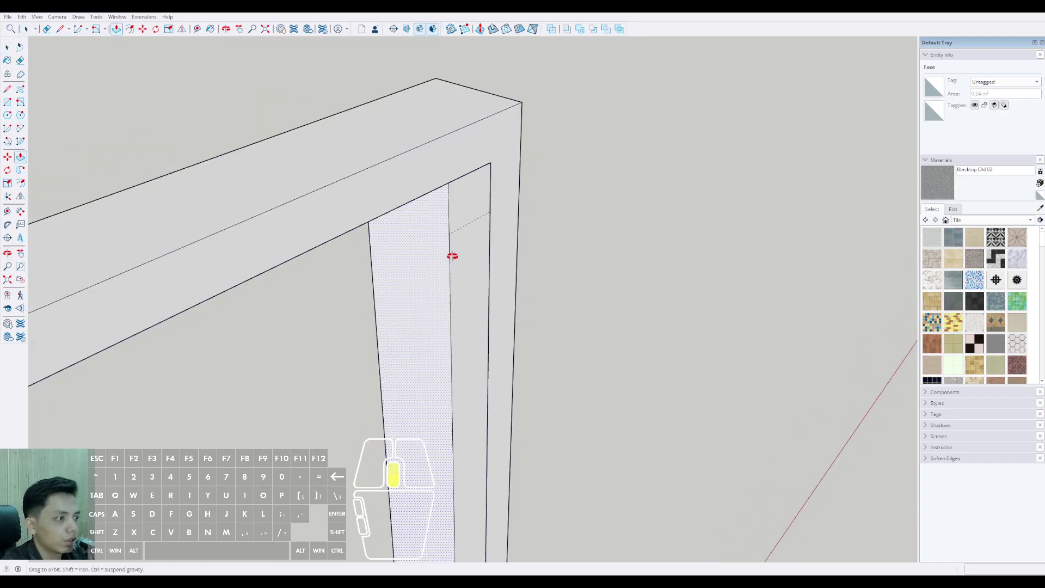
pyautogui.moveTo(452, 255); pyautogui.dragTo(370, 261, button='middle')
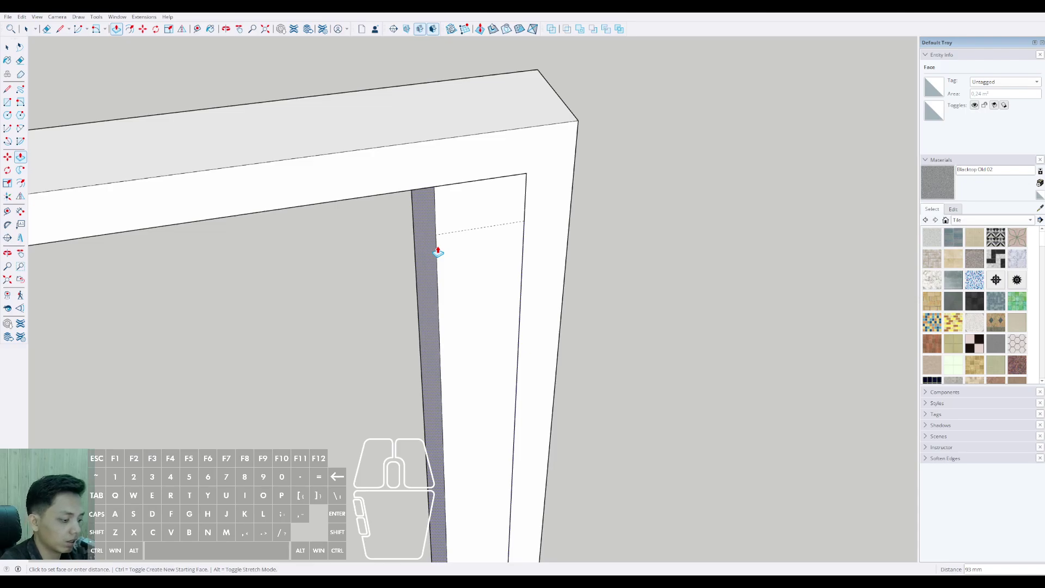
pyautogui.press('Return')
pyautogui.press('space')
# Select the whole vertical stile and make it a group
pyautogui.scroll(-4, 492, 234)
pyautogui.moveTo(525, 238); pyautogui.dragTo(503, 231, button='middle')
pyautogui.click(504, 233)
pyautogui.scroll(-4, 518, 212)
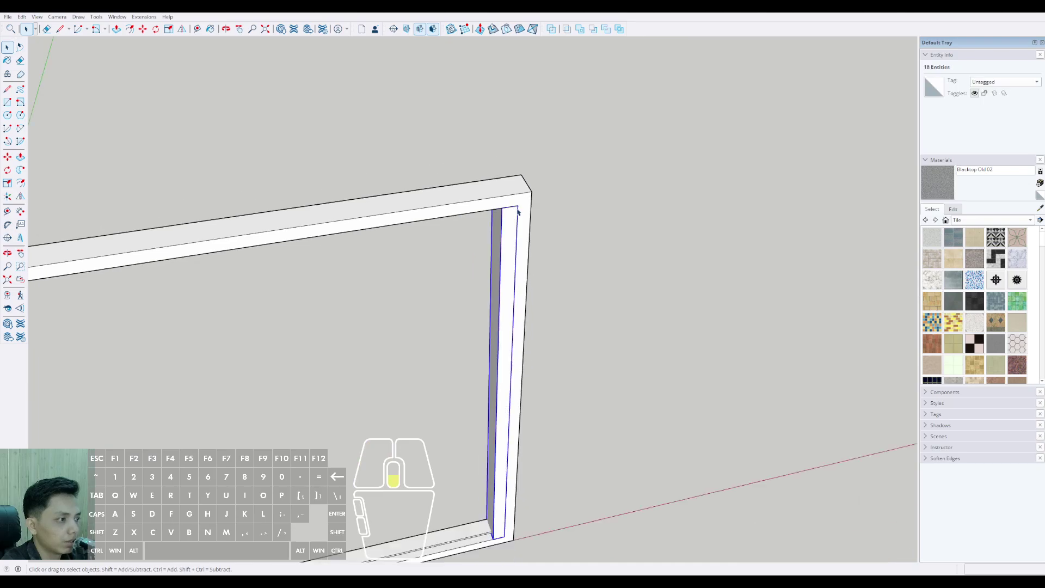
pyautogui.hotkey('ctrl', 'g')
pyautogui.scroll(-3, 512, 272)
pyautogui.moveTo(511, 275); pyautogui.dragTo(427, 313, button='middle')
pyautogui.scroll(4, 562, 377)
pyautogui.scroll(2, 562, 377)
pyautogui.moveTo(566, 374); pyautogui.dragTo(586, 364, button='middle')
pyautogui.scroll(-2, 614, 369)
pyautogui.scroll(-2, 615, 369)
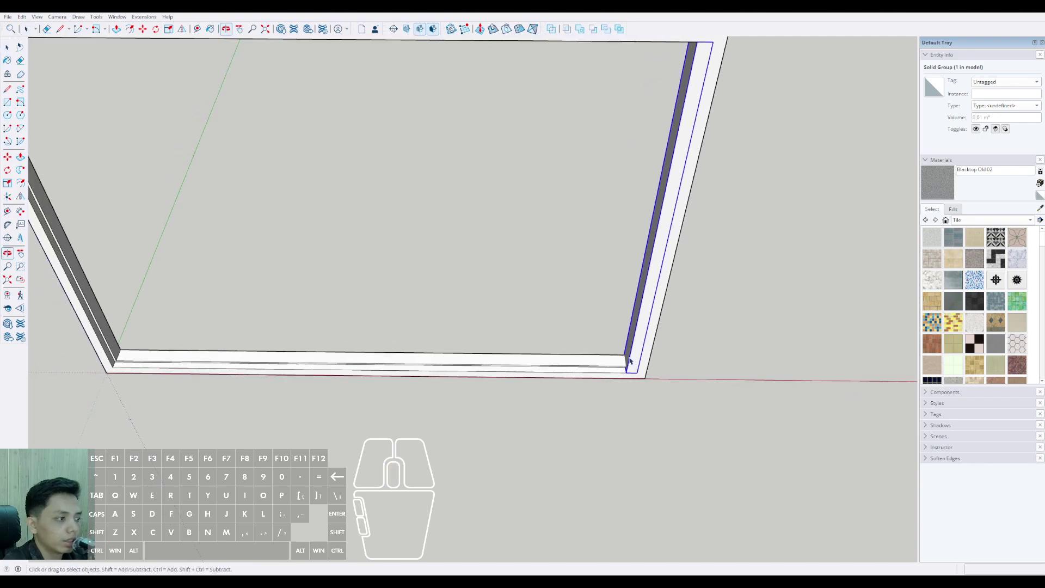
# Convert the vertical stile group at the jamb farthest from the origin into a component
pyautogui.moveTo(641, 303); pyautogui.dragTo(672, 303, button='middle')
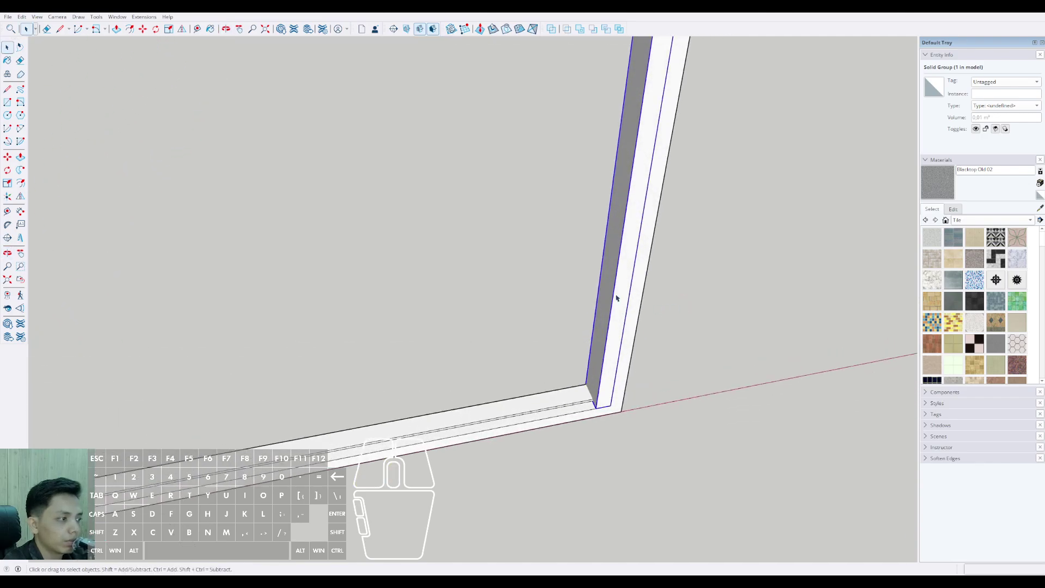
pyautogui.click(652, 359)
pyautogui.click(531, 393)
# Copy the stile component 2940 mm along the sill to the opposite jamb and add two evenly spaced copies between them
pyautogui.keyDown('shift'); pyautogui.moveTo(597, 377); pyautogui.dragTo(637, 355, button='middle'); pyautogui.keyUp('shift')
pyautogui.scroll(2, 651, 389)
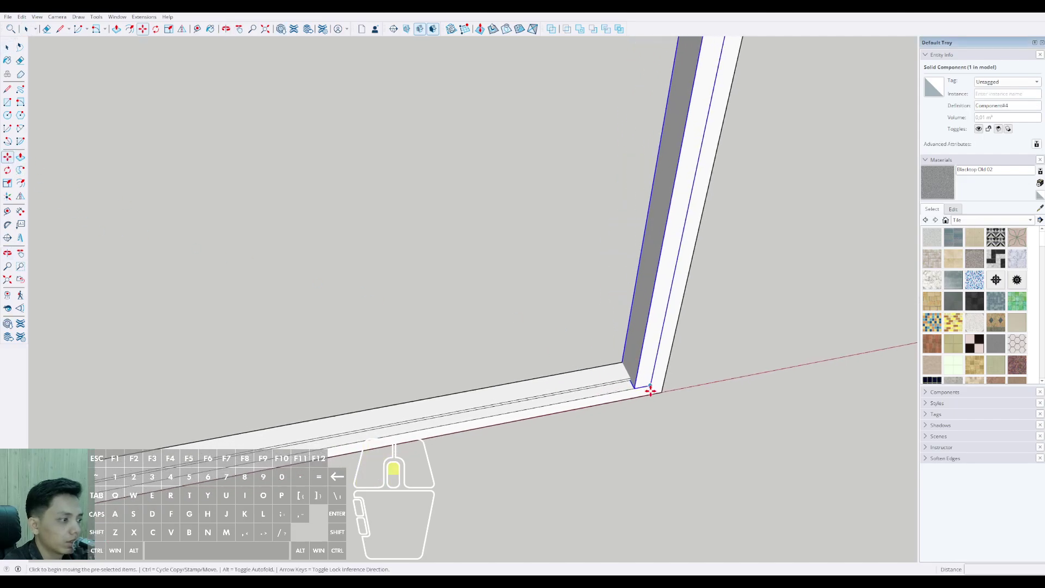
pyautogui.press('ctrl')
pyautogui.click(631, 388)
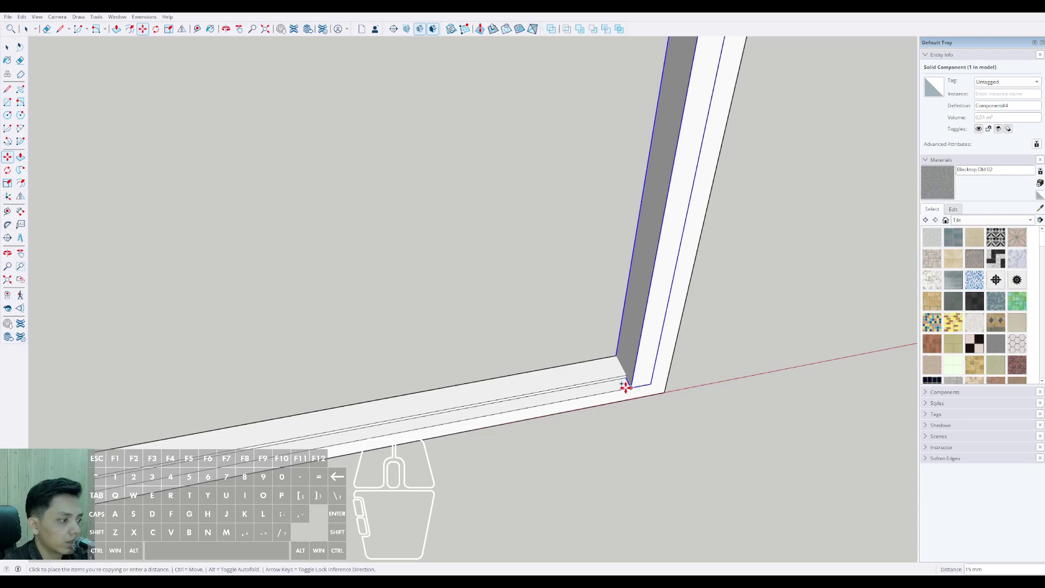
pyautogui.keyDown('shift'); pyautogui.scroll(-5, 599, 392); pyautogui.keyUp('shift')
pyautogui.keyDown('shift'); pyautogui.moveTo(441, 427); pyautogui.dragTo(588, 378, button='middle'); pyautogui.keyUp('shift')
pyautogui.keyDown('shift'); pyautogui.scroll(2, 351, 400); pyautogui.keyUp('shift')
pyautogui.keyDown('shift'); pyautogui.scroll(2, 351, 400); pyautogui.keyUp('shift')
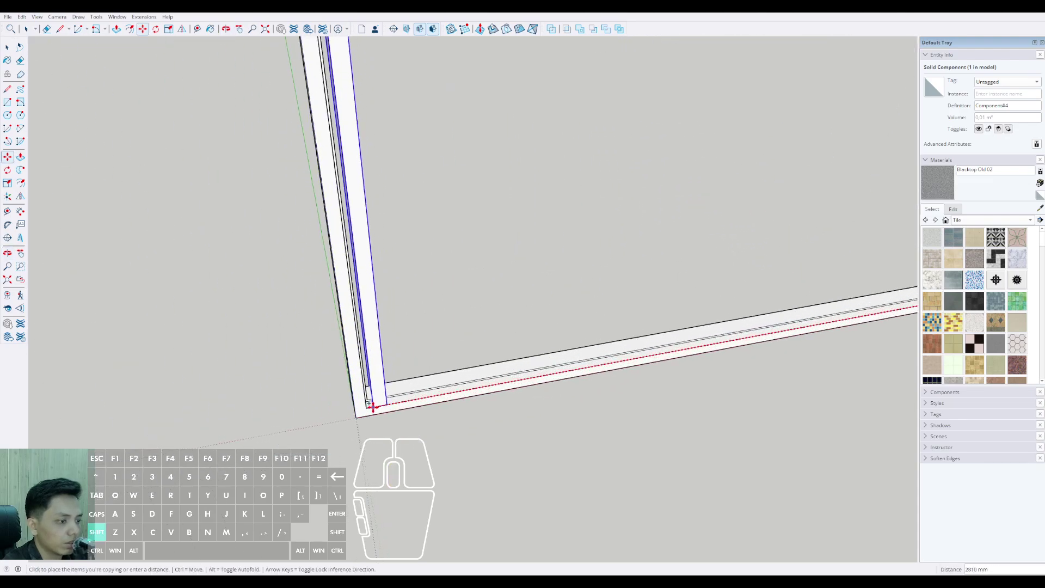
pyautogui.keyDown('shift'); pyautogui.click(368, 408); pyautogui.keyUp('shift')
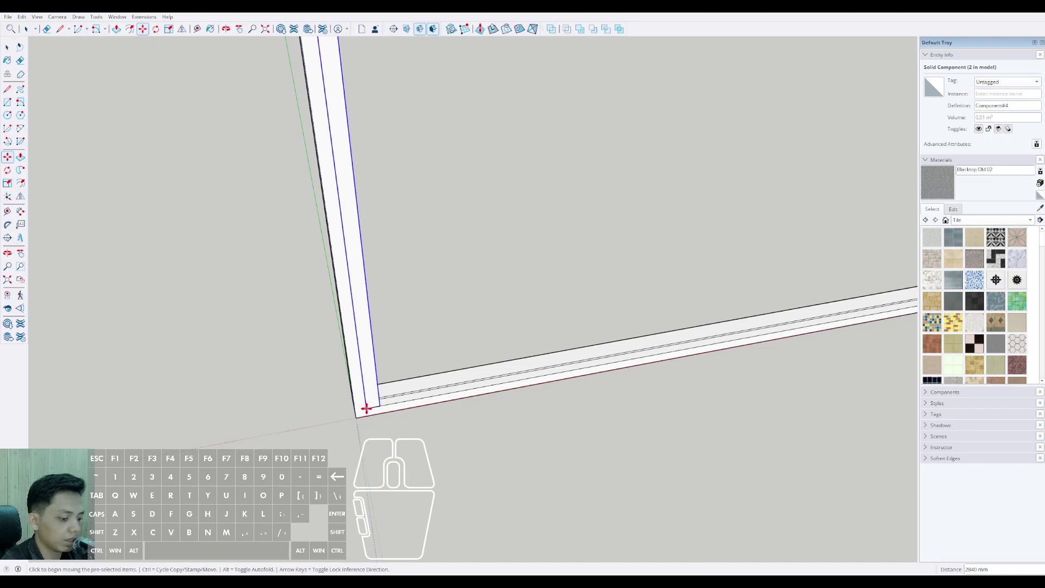
pyautogui.press('Return')
pyautogui.press('space')
pyautogui.click(422, 407)
pyautogui.scroll(-5, 423, 400)
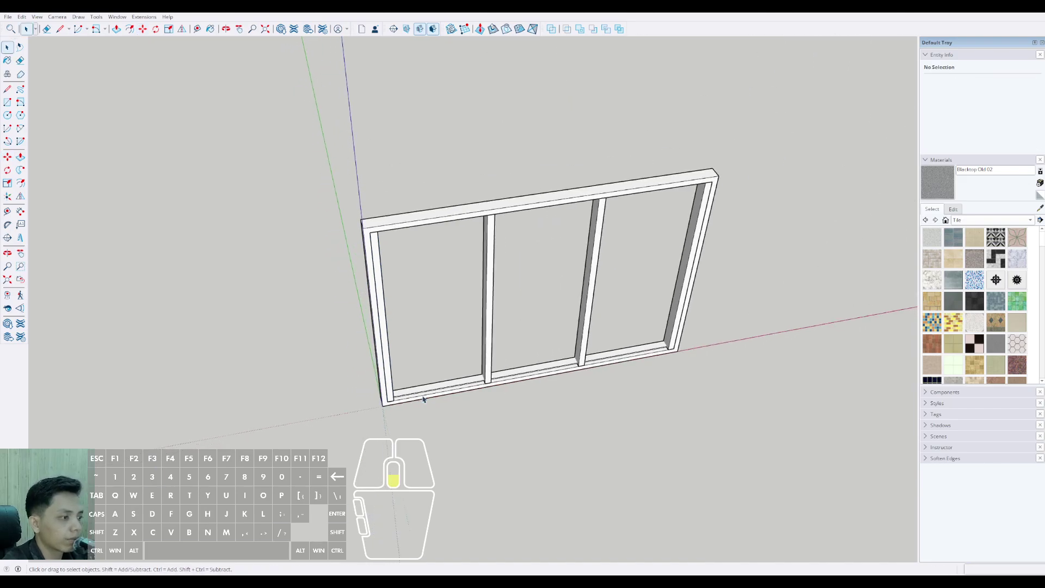
# Examine the four stiles and their spacing inside the frame from several angles
pyautogui.moveTo(430, 395); pyautogui.dragTo(375, 316, button='middle')
pyautogui.scroll(3, 456, 389)
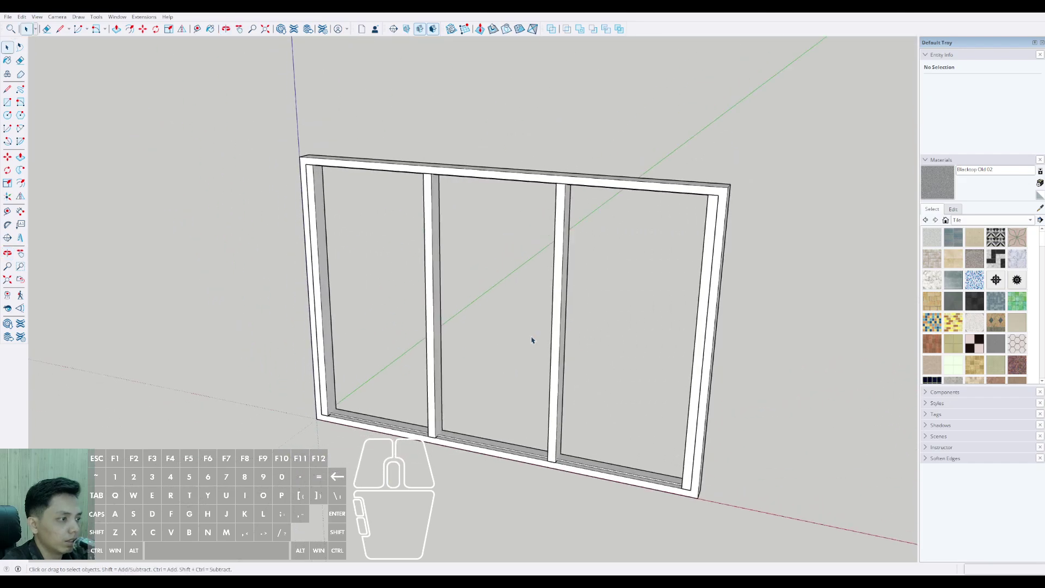
pyautogui.moveTo(518, 362); pyautogui.dragTo(332, 430, button='middle')
pyautogui.scroll(3, 483, 456)
pyautogui.scroll(-2, 516, 459)
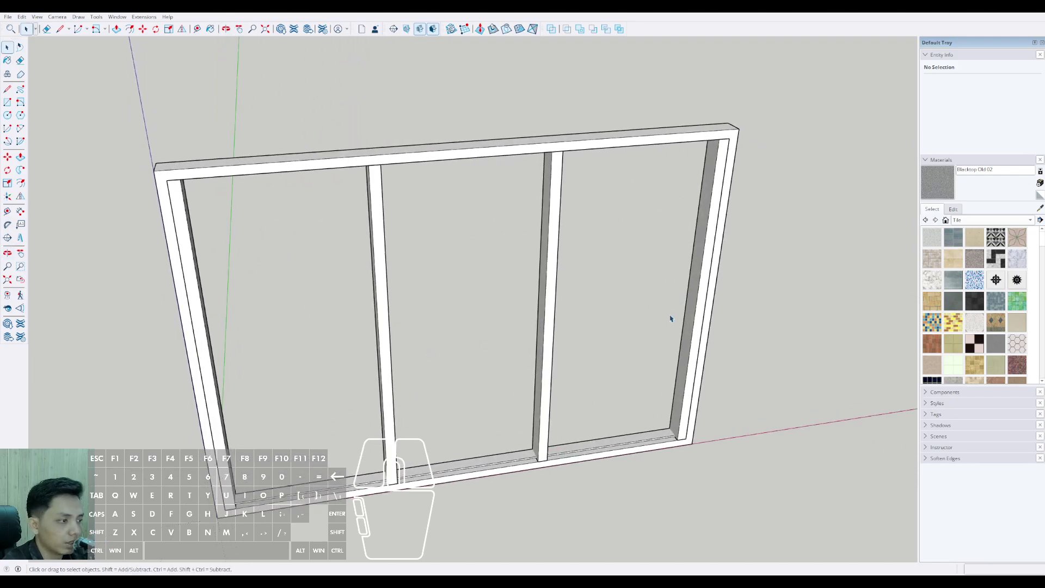
pyautogui.keyDown('shift'); pyautogui.moveTo(469, 434); pyautogui.dragTo(486, 400, button='middle'); pyautogui.keyUp('shift')
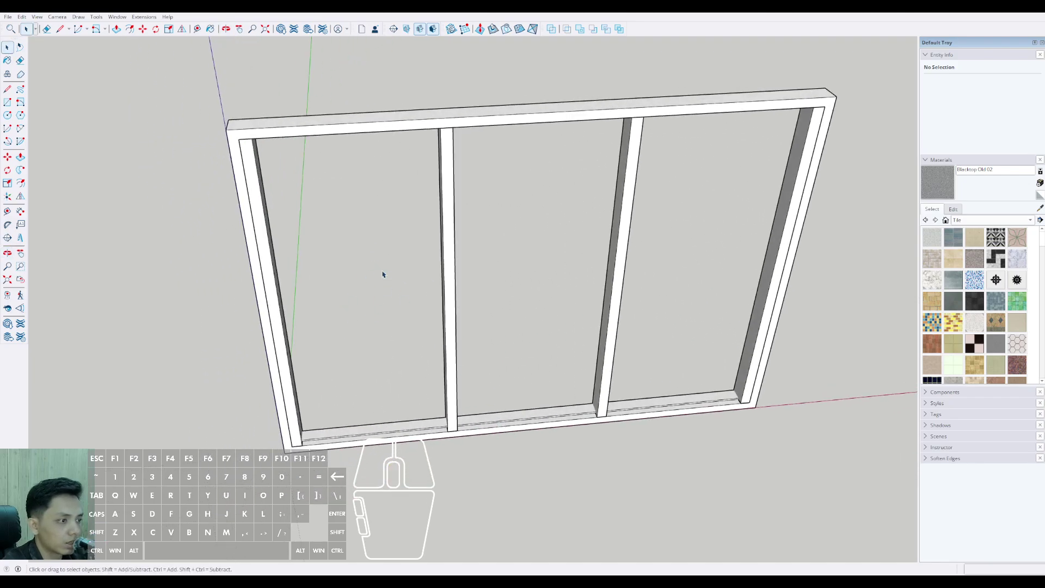
pyautogui.moveTo(641, 387); pyautogui.dragTo(465, 423, button='middle')
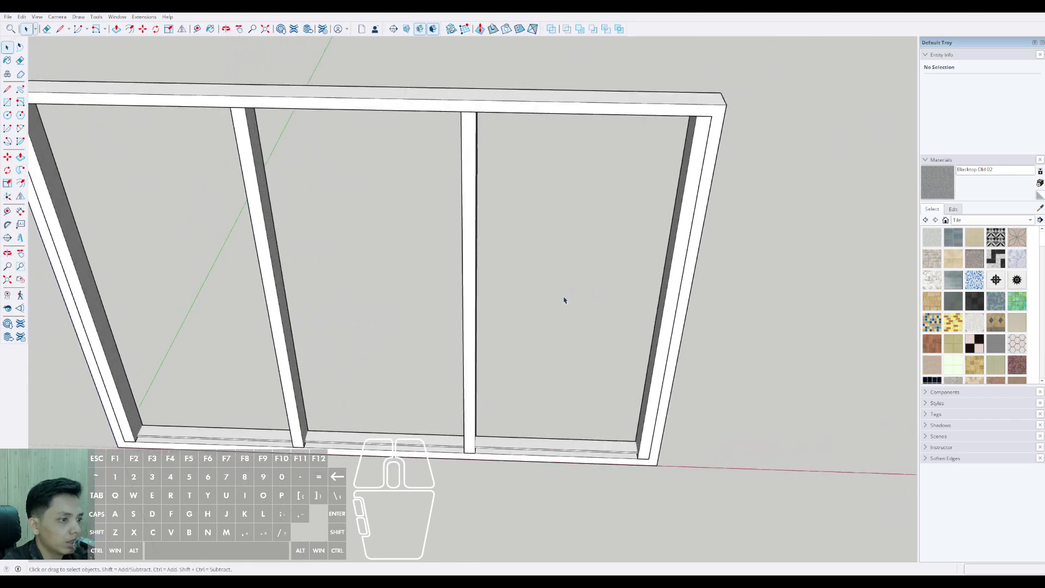
pyautogui.keyDown('shift'); pyautogui.moveTo(476, 445); pyautogui.dragTo(571, 407, button='middle'); pyautogui.keyUp('shift')
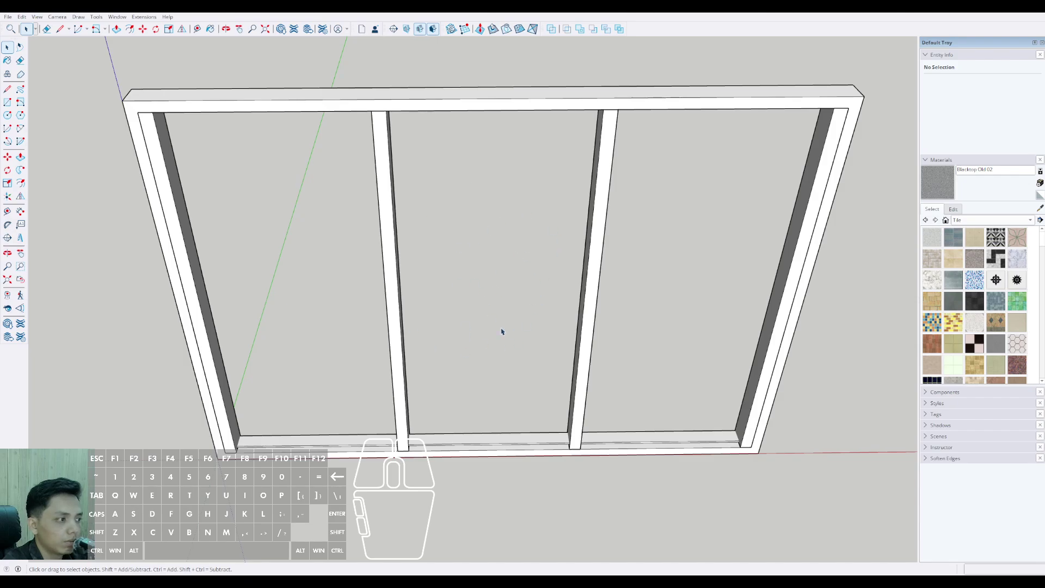
# Move the stile at the jamb farthest from the origin 50 mm forward, out of the frame's opening
pyautogui.moveTo(535, 331); pyautogui.dragTo(665, 406, button='middle')
pyautogui.click(698, 384)
pyautogui.scroll(6, 685, 258)
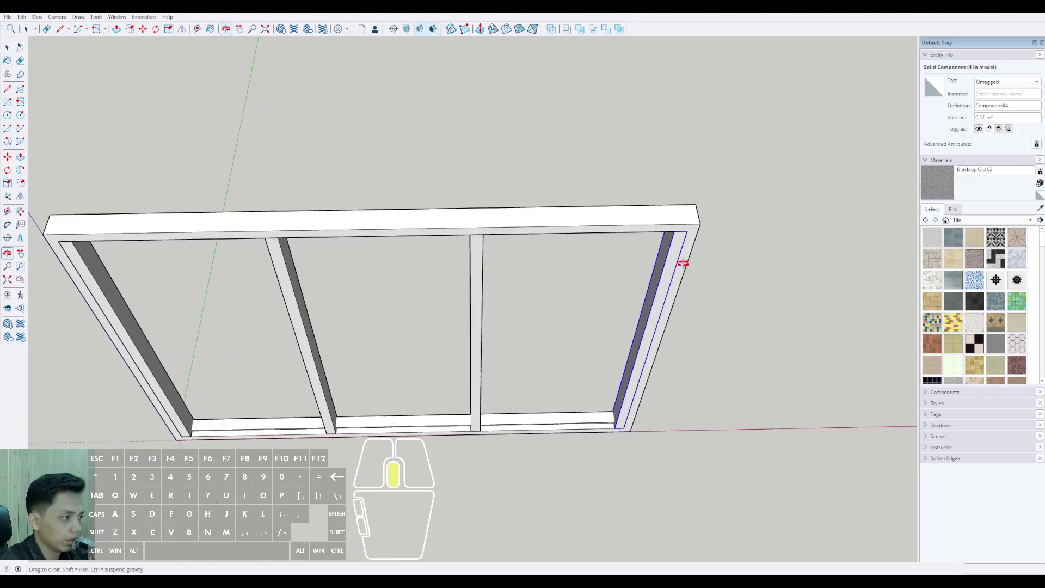
pyautogui.press('m')
pyautogui.click(691, 243)
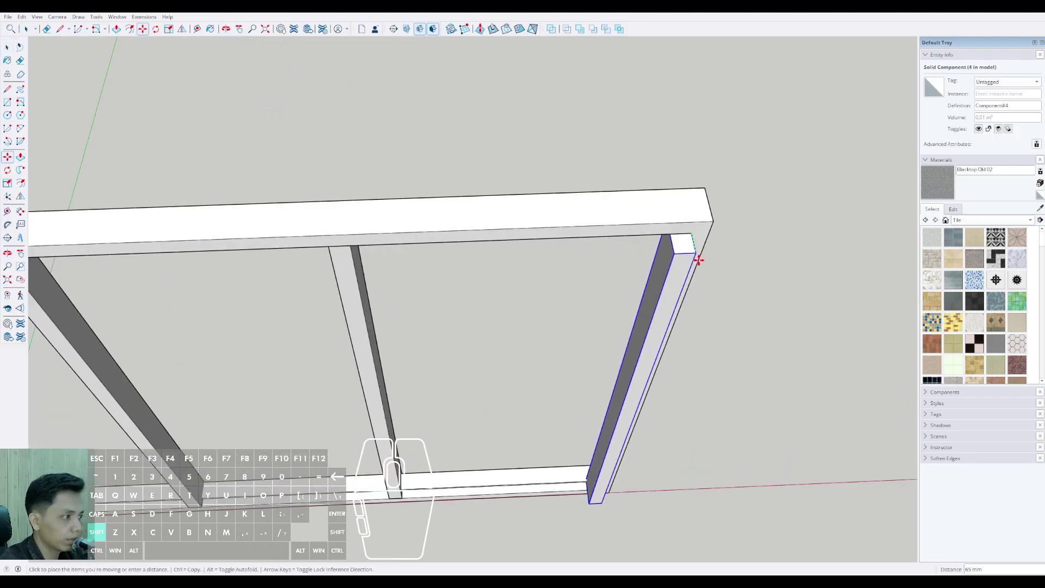
pyautogui.keyDown('shift'); pyautogui.click(714, 221); pyautogui.keyUp('shift')
pyautogui.press('space')
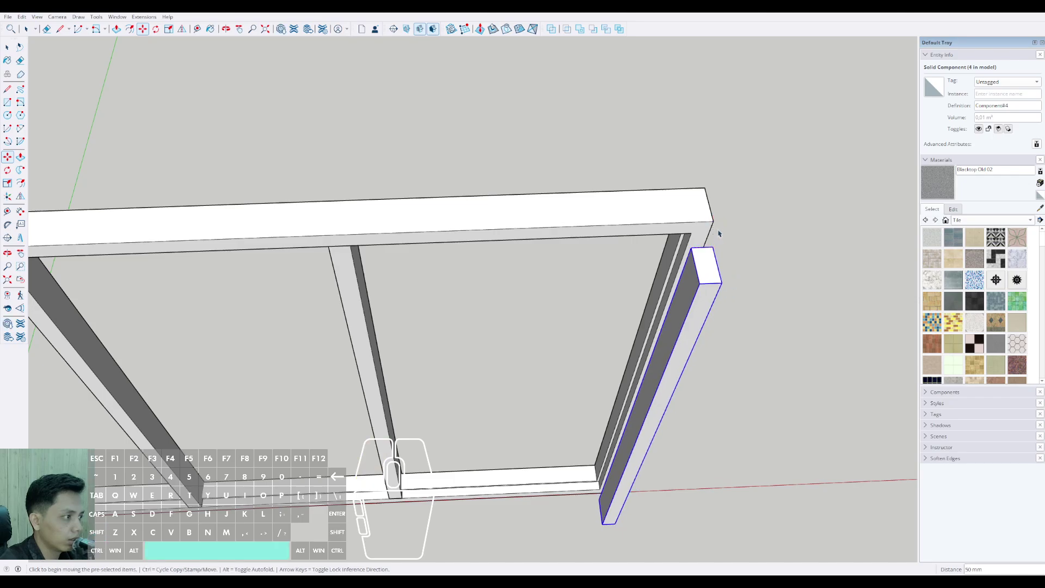
# Delete the three stiles still inside the opening, keeping only the one shifted forward
pyautogui.moveTo(719, 234); pyautogui.dragTo(425, 294, button='middle')
pyautogui.scroll(5, 513, 477)
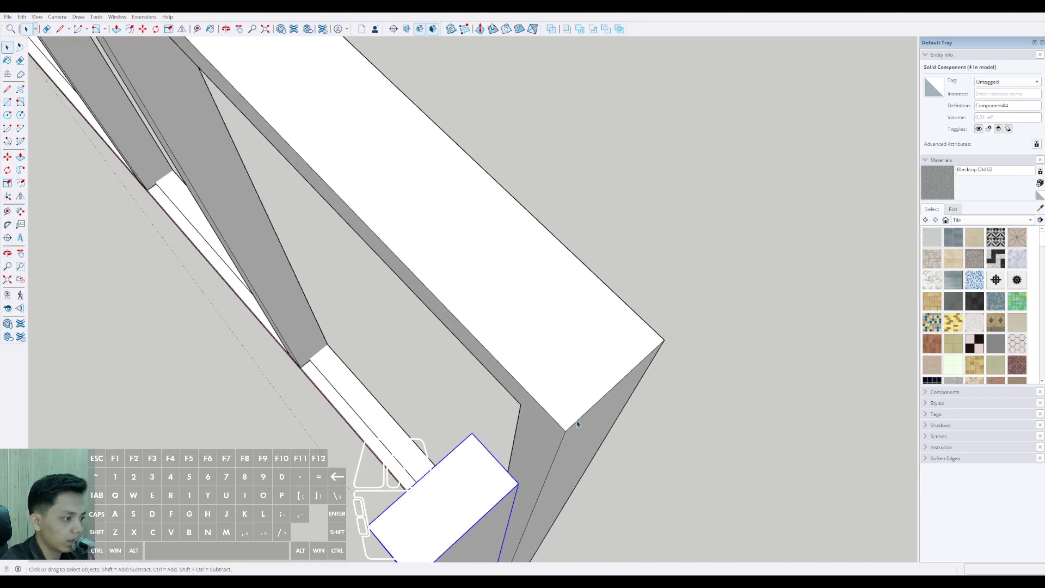
pyautogui.scroll(-3, 567, 395)
pyautogui.moveTo(560, 385); pyautogui.dragTo(806, 403, button='middle')
pyautogui.scroll(-3, 512, 310)
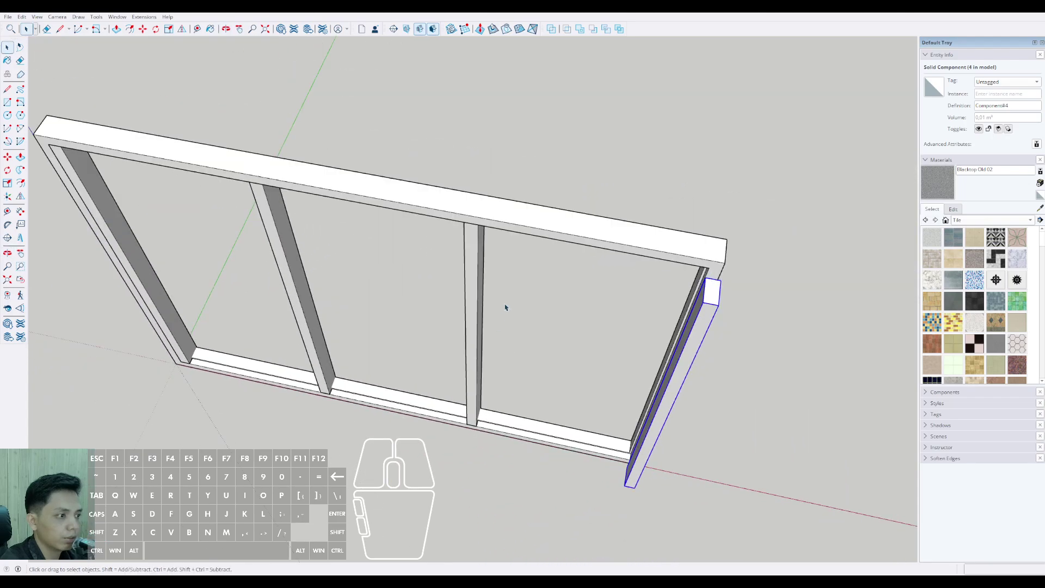
pyautogui.moveTo(261, 314); pyautogui.dragTo(260, 315)
pyautogui.press('Delete')
# Copy the forward stile 2940 mm to the frame's origin end and divide the span with 3/ for evenly spaced copies
pyautogui.scroll(-3, 348, 395)
pyautogui.scroll(3, 641, 345)
pyautogui.moveTo(432, 423); pyautogui.dragTo(643, 324, button='middle')
pyautogui.moveTo(654, 335); pyautogui.dragTo(681, 307, button='middle')
pyautogui.keyDown('shift'); pyautogui.moveTo(505, 258); pyautogui.dragTo(522, 268, button='middle'); pyautogui.keyUp('shift')
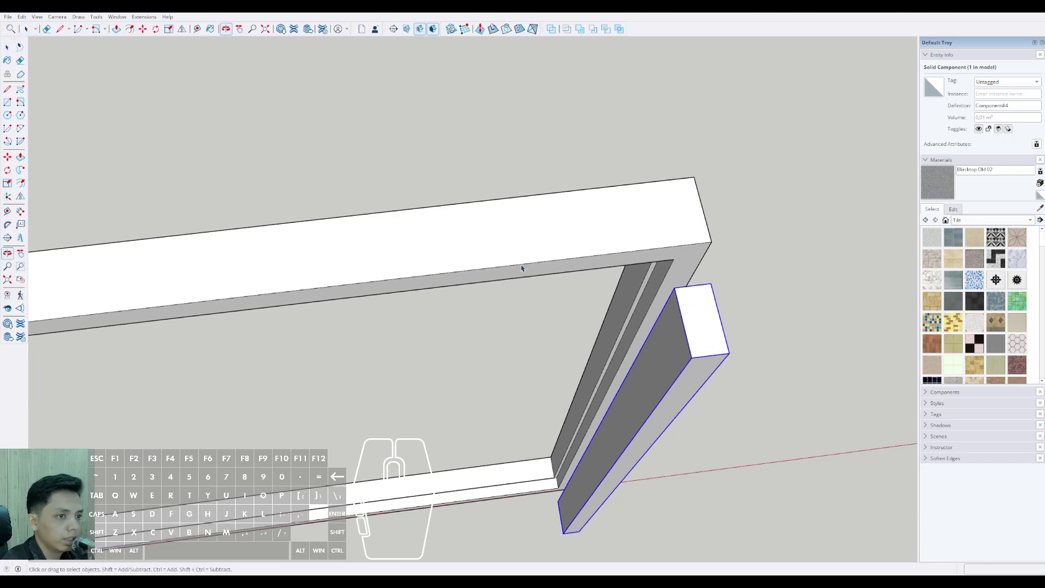
pyautogui.click(673, 287)
pyautogui.moveTo(707, 280); pyautogui.dragTo(793, 252, button='middle')
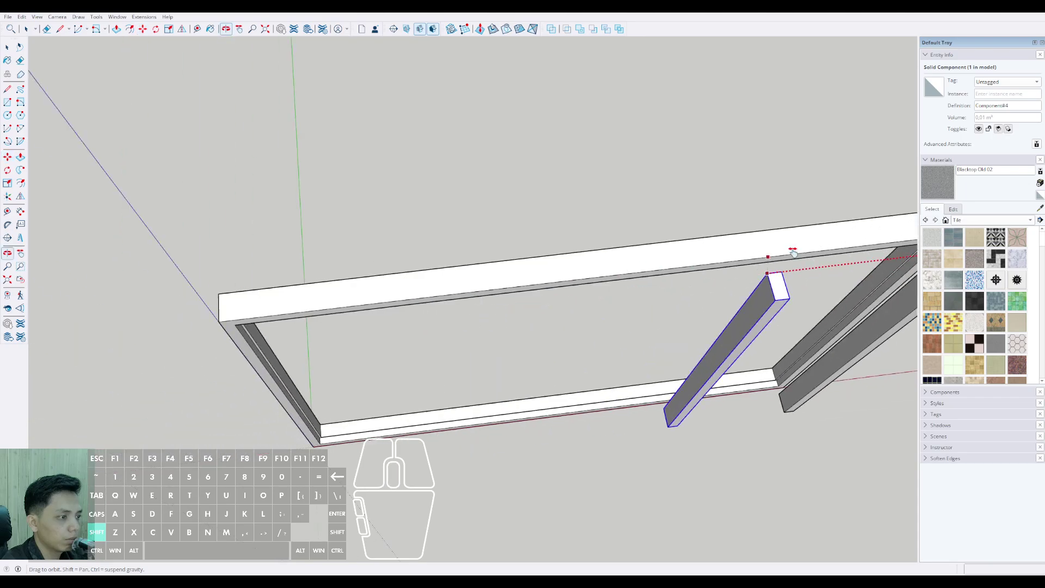
pyautogui.keyDown('shift'); pyautogui.moveTo(302, 294); pyautogui.dragTo(459, 271, button='middle'); pyautogui.keyUp('shift')
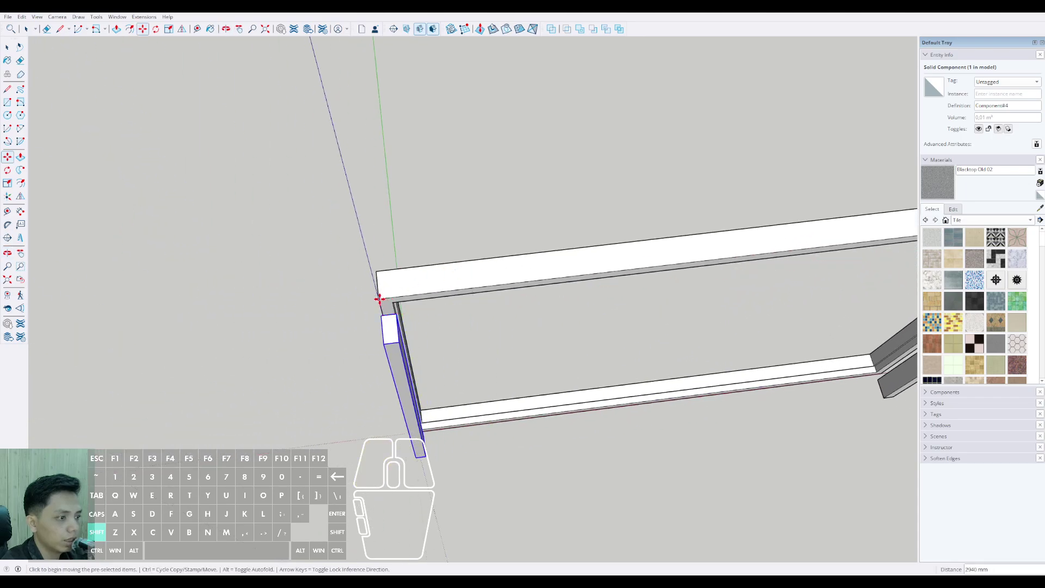
pyautogui.press('Return')
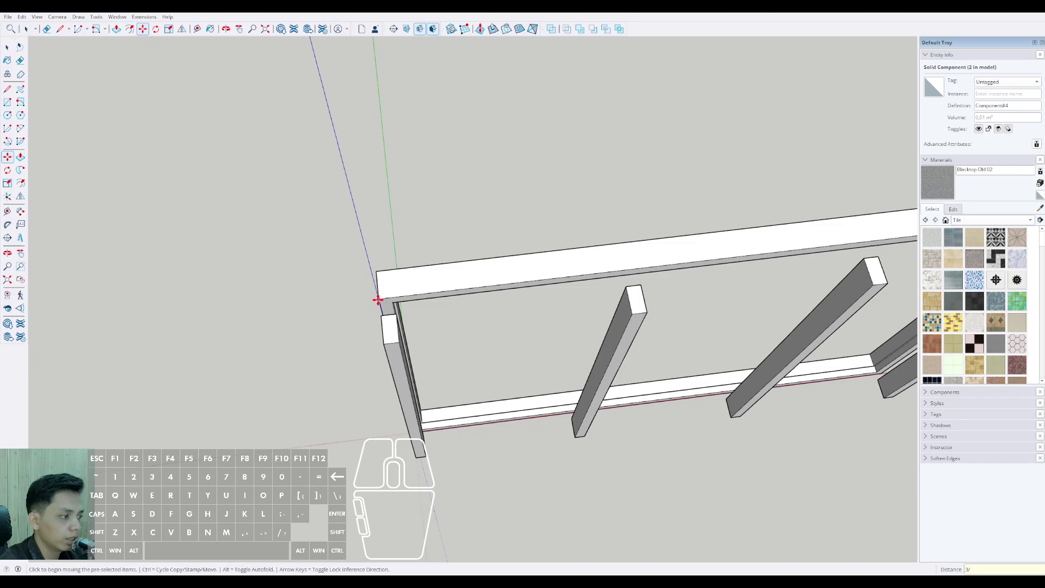
# Dimension the centre-to-centre spacing between the stile farthest from the origin and its neighbour
pyautogui.moveTo(381, 299); pyautogui.dragTo(569, 316, button='middle')
pyautogui.scroll(1, 539, 253)
pyautogui.scroll(3, 637, 321)
pyautogui.keyDown('shift'); pyautogui.moveTo(638, 340); pyautogui.dragTo(637, 385, button='middle'); pyautogui.keyUp('shift')
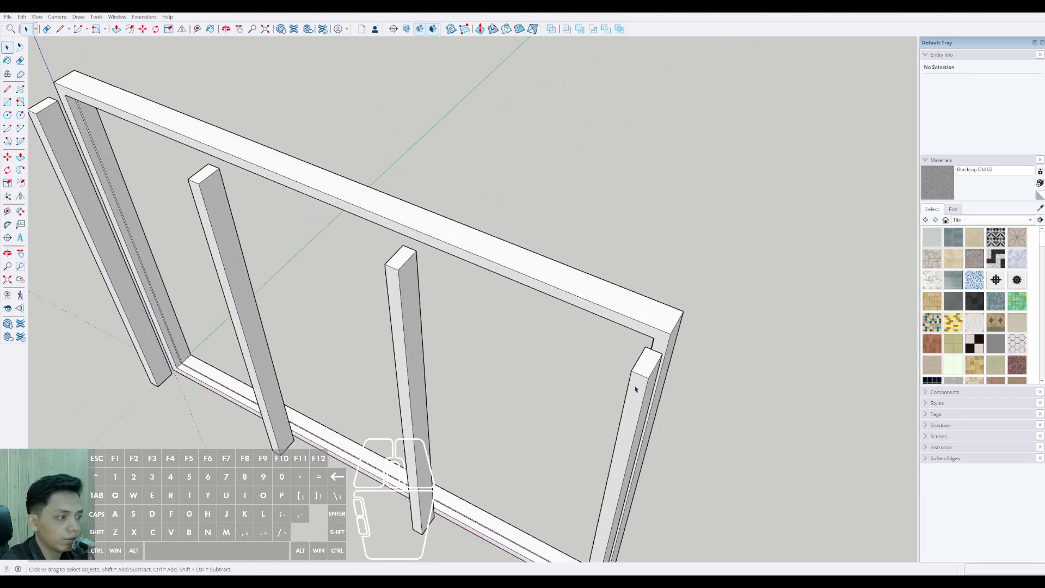
pyautogui.scroll(-2, 629, 376)
pyautogui.keyDown('shift'); pyautogui.moveTo(620, 321); pyautogui.dragTo(648, 357, button='middle'); pyautogui.keyUp('shift')
pyautogui.keyDown('shift'); pyautogui.moveTo(511, 275); pyautogui.dragTo(571, 295, button='middle'); pyautogui.keyUp('shift')
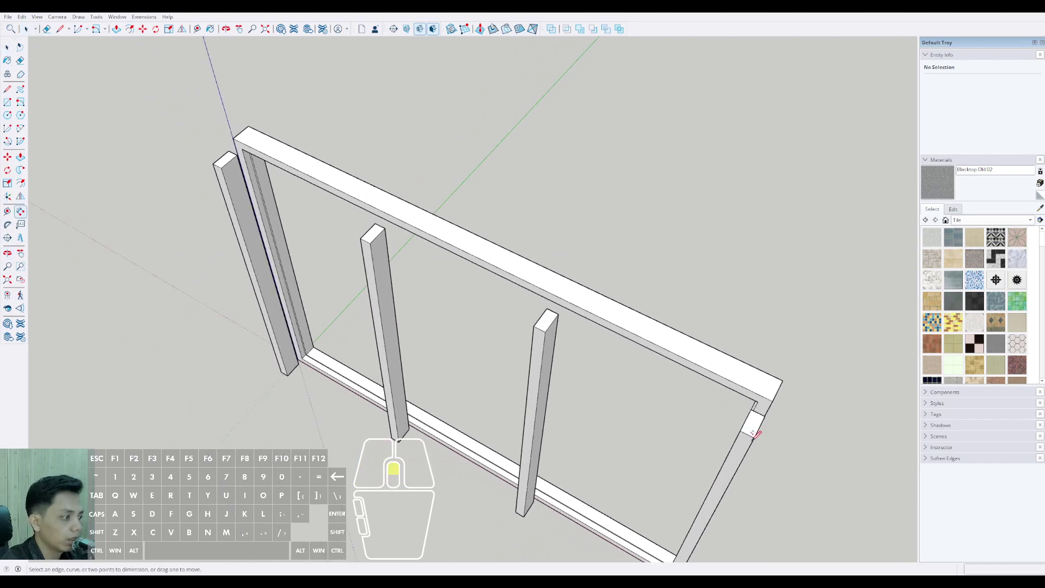
pyautogui.scroll(2, 756, 434)
pyautogui.scroll(1, 435, 275)
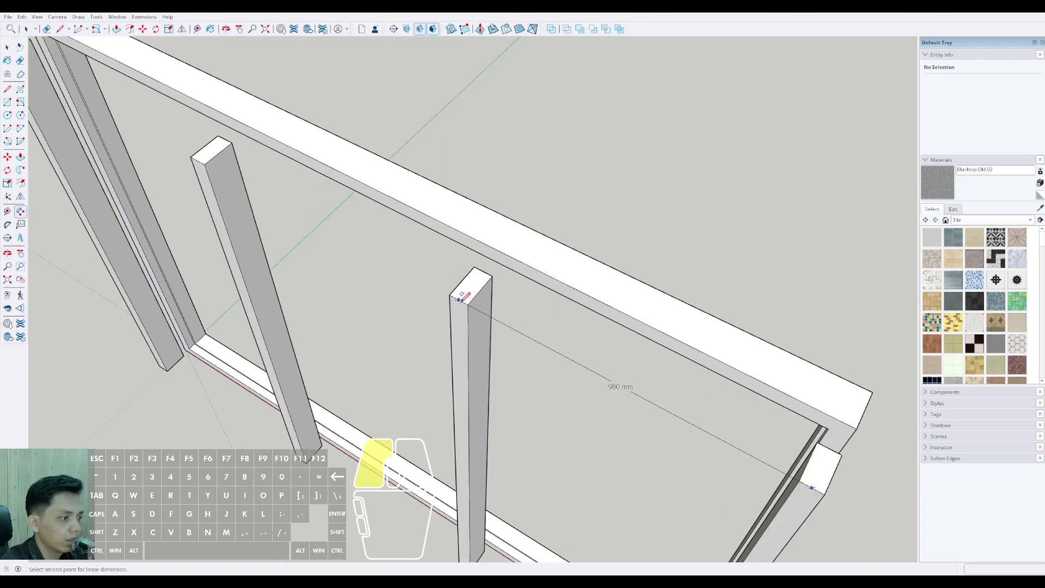
pyautogui.click(460, 298)
pyautogui.scroll(-3, 444, 308)
pyautogui.scroll(1, 429, 338)
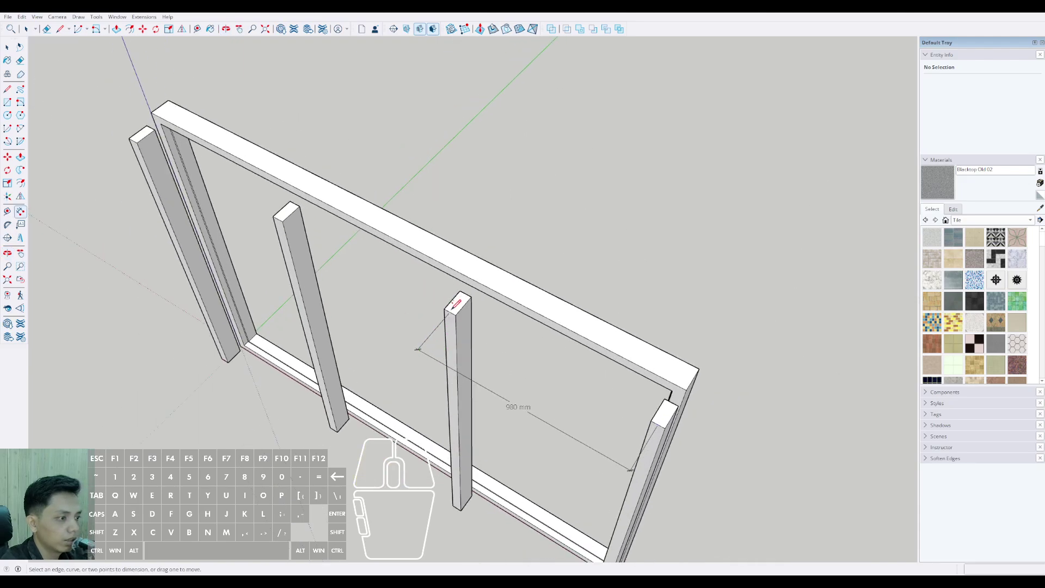
# Dimension the centre-to-centre spacing of the two remaining pairs of neighbouring stiles
pyautogui.moveTo(429, 338); pyautogui.dragTo(576, 358, button='middle')
pyautogui.click(575, 357)
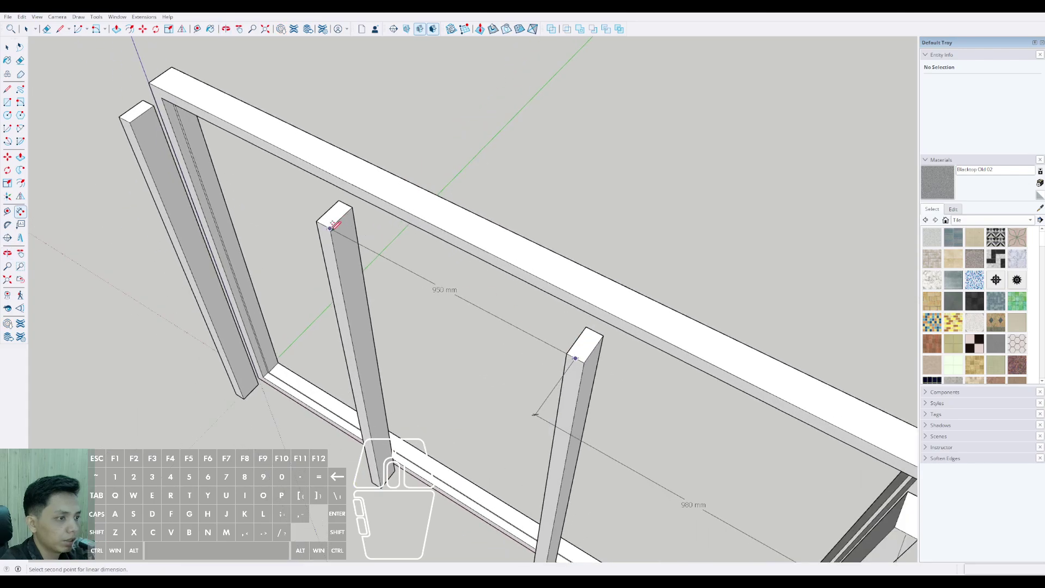
pyautogui.click(324, 224)
pyautogui.scroll(-1, 308, 238)
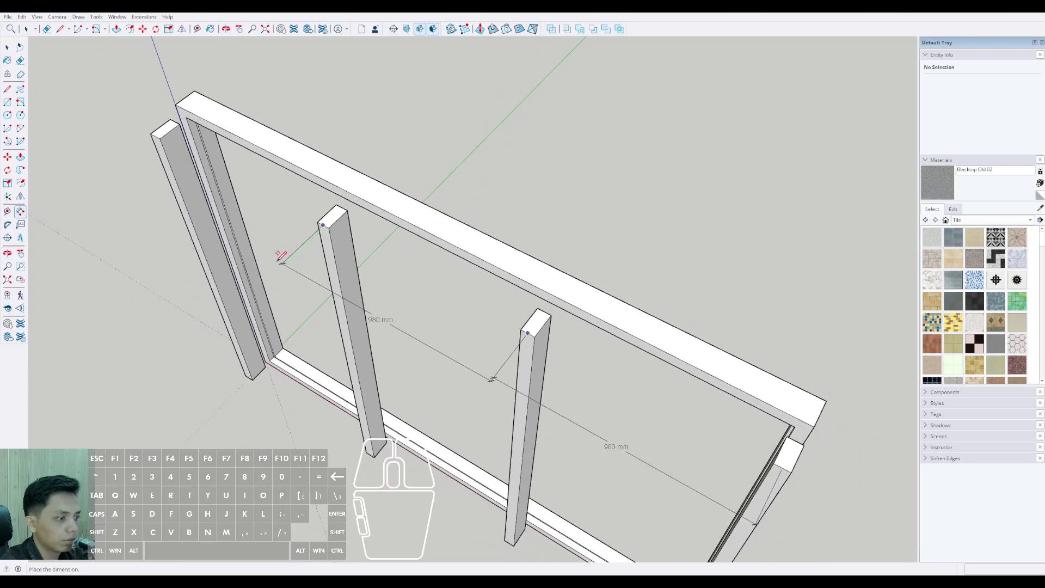
pyautogui.scroll(2, 332, 259)
pyautogui.moveTo(332, 259)
pyautogui.keyDown('shift'); pyautogui.mouseDown(button='middle')
pyautogui.moveTo(474, 313)
pyautogui.moveTo(499, 334)
pyautogui.mouseUp(button='middle'); pyautogui.keyUp('shift')
pyautogui.scroll(1, 494, 293)
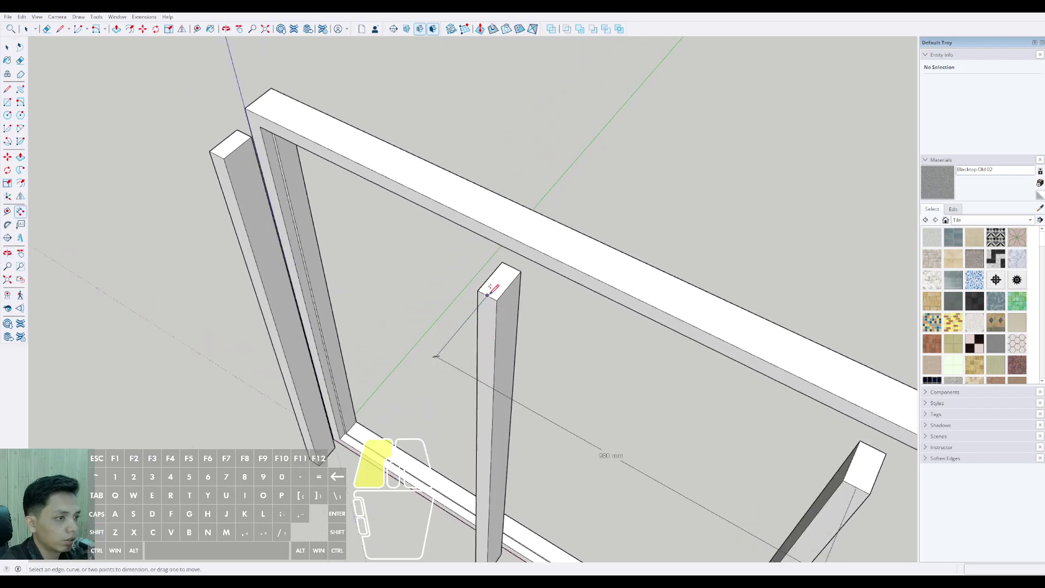
pyautogui.scroll(1, 217, 154)
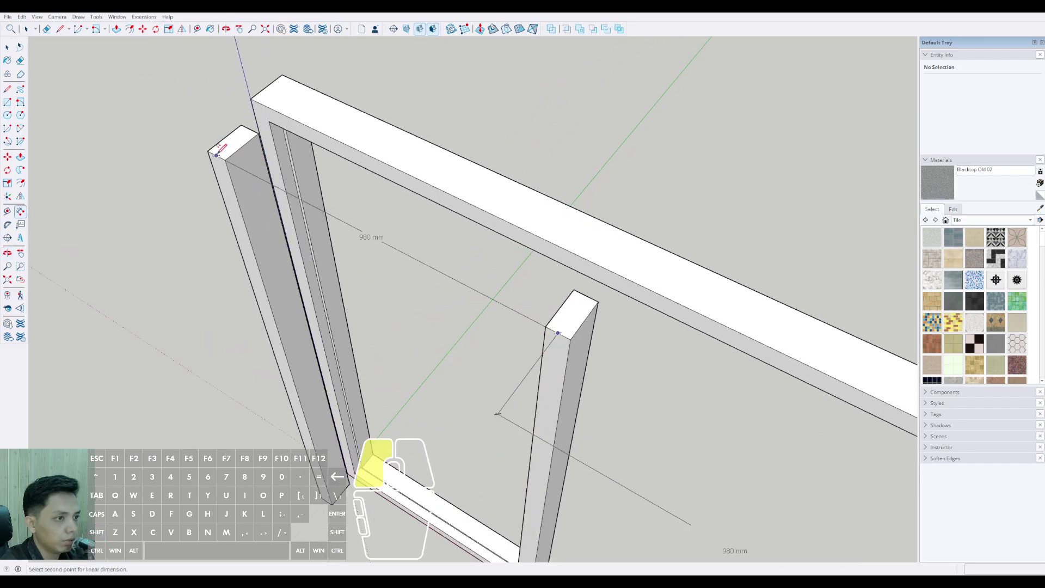
pyautogui.click(154, 216)
# Delete the three spacing dimensions between the stiles and restore the frame caught in the deletion
pyautogui.scroll(-2, 235, 211)
pyautogui.moveTo(238, 214); pyautogui.dragTo(476, 315, button='middle')
pyautogui.scroll(2, 430, 373)
pyautogui.keyDown('shift'); pyautogui.moveTo(548, 312); pyautogui.dragTo(517, 370, button='middle'); pyautogui.keyUp('shift')
pyautogui.scroll(-2, 585, 372)
pyautogui.scroll(2, 514, 366)
pyautogui.moveTo(510, 363)
pyautogui.keyDown('shift'); pyautogui.mouseDown(button='middle')
pyautogui.moveTo(507, 343)
pyautogui.moveTo(500, 372)
pyautogui.mouseUp(button='middle'); pyautogui.keyUp('shift')
pyautogui.click(620, 367)
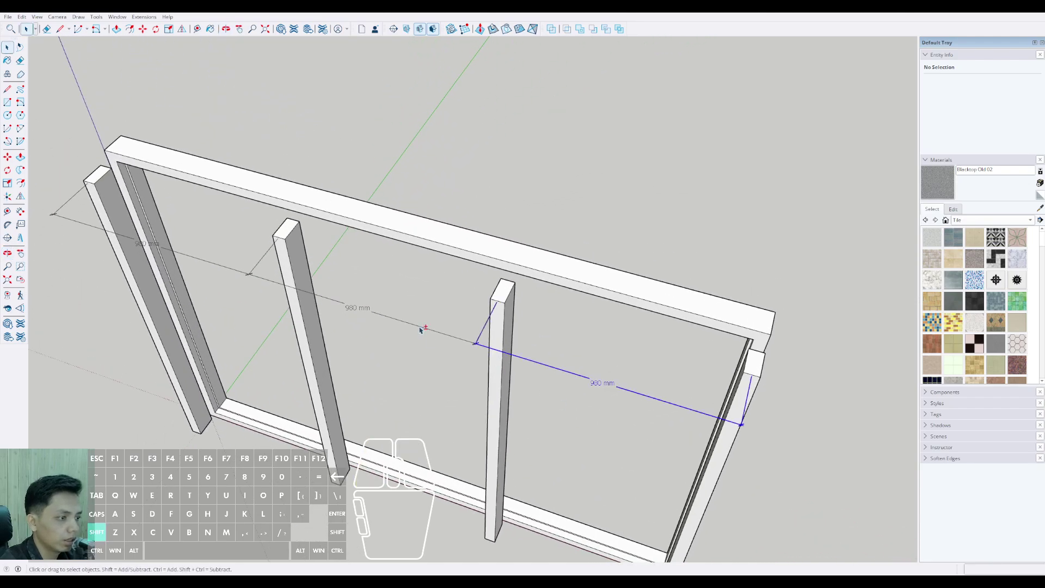
pyautogui.moveTo(192, 288); pyautogui.dragTo(184, 311)
pyautogui.press('Delete')
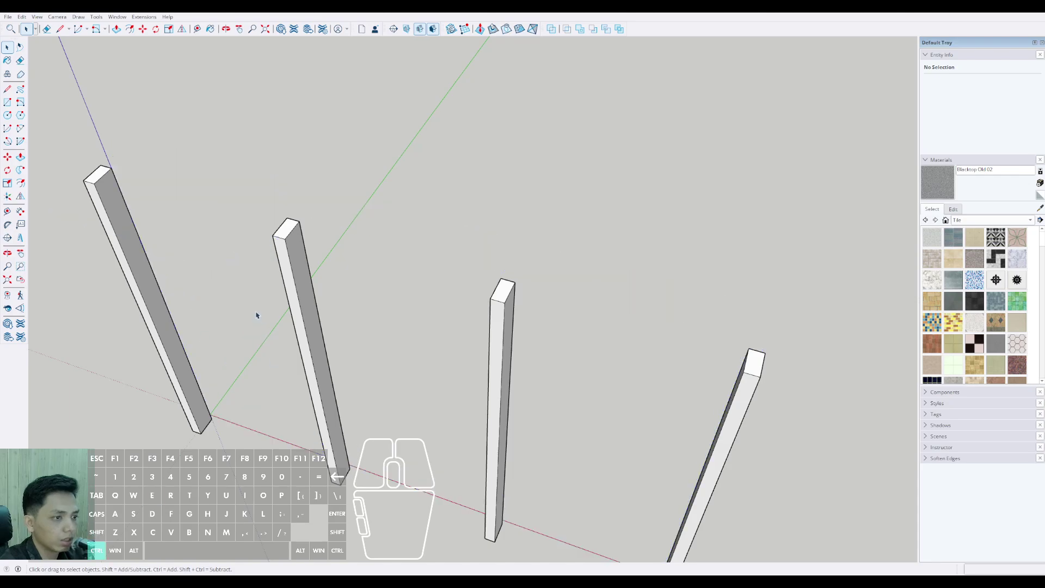
pyautogui.hotkey('ctrl', 'z')
# Delete the two outermost stiles, one at each end of the frame
pyautogui.moveTo(200, 292); pyautogui.dragTo(227, 272, button='middle')
pyautogui.moveTo(704, 372); pyautogui.dragTo(311, 360, button='middle')
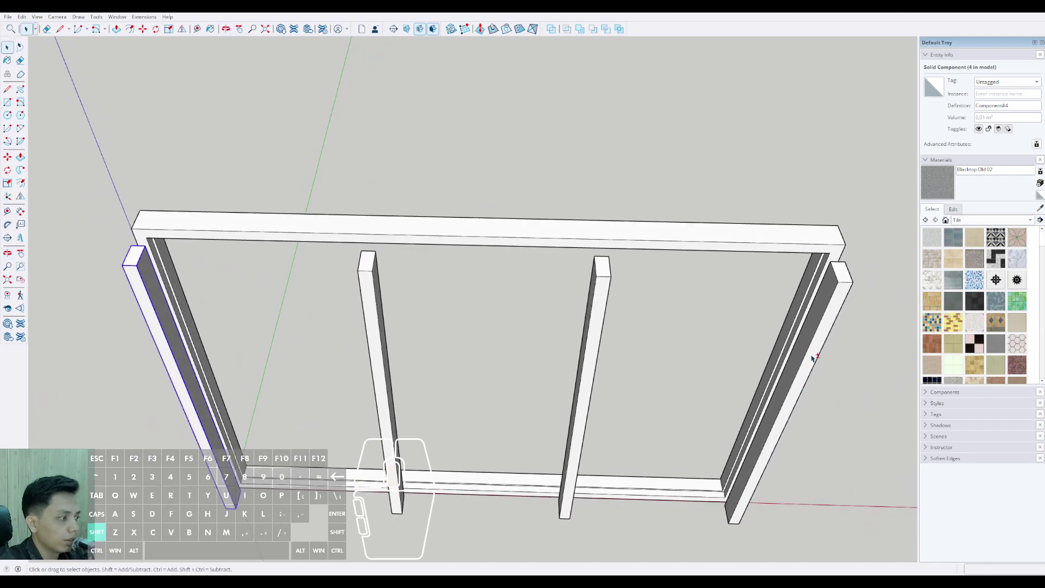
pyautogui.click(838, 345)
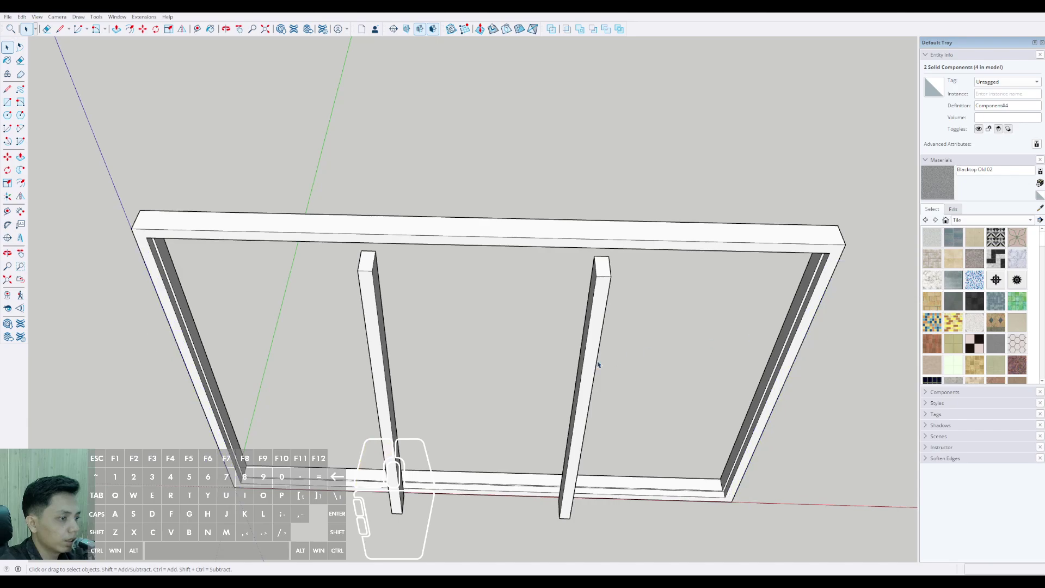
# Move the two intermediate stiles together back into the depth of the frame's opening
pyautogui.moveTo(598, 362); pyautogui.dragTo(394, 395, button='middle')
pyautogui.keyDown('shift'); pyautogui.click(528, 340); pyautogui.keyUp('shift')
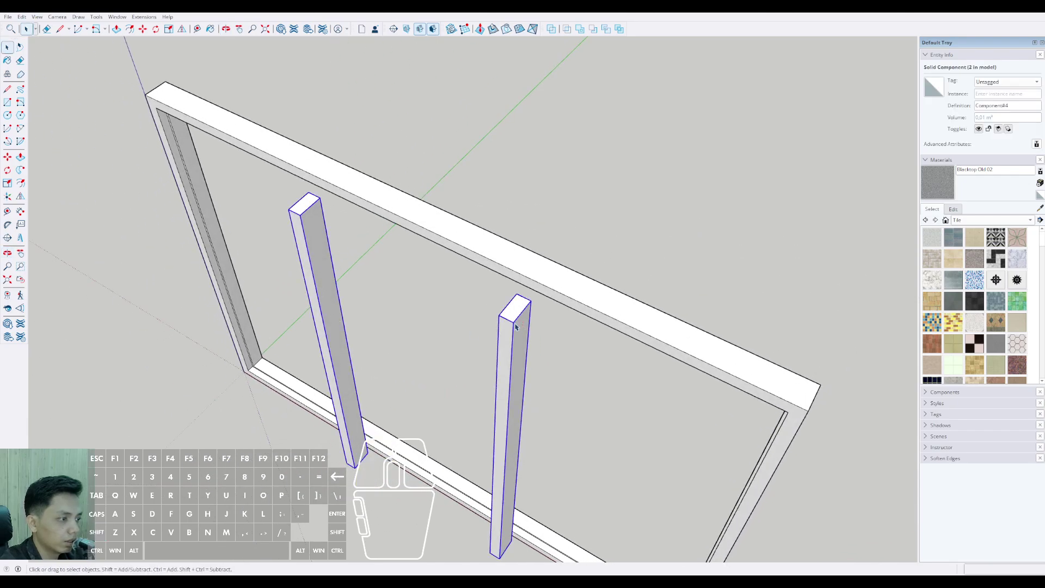
pyautogui.scroll(4, 517, 343)
pyautogui.press('m')
pyautogui.click(503, 341)
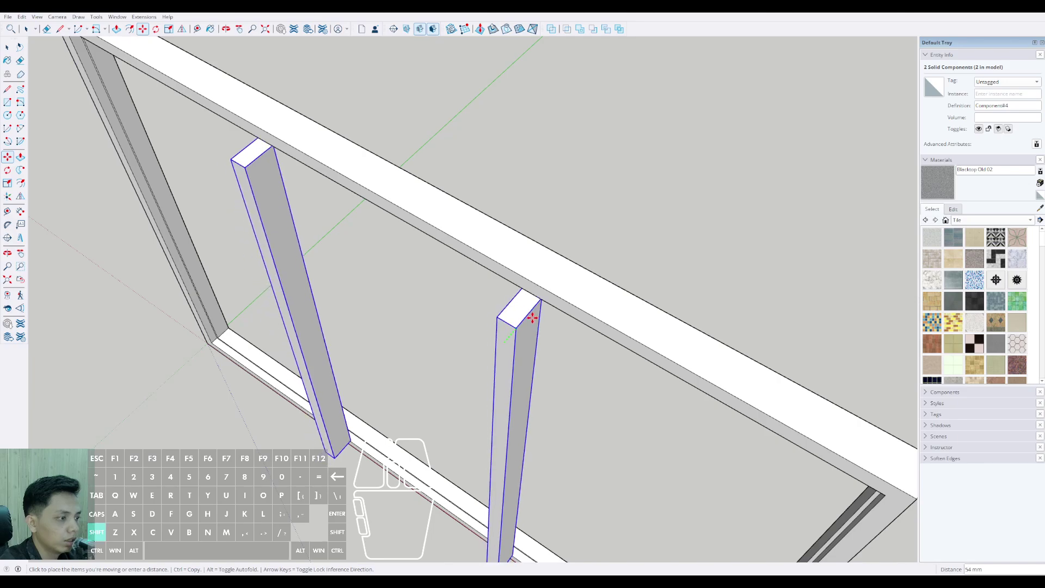
pyautogui.keyDown('shift'); pyautogui.click(552, 303); pyautogui.keyUp('shift')
pyautogui.press('space')
# Open one of the two stiles for editing and copy its long vertical edge 10 mm inward across the adjoining face
pyautogui.scroll(-3, 527, 348)
pyautogui.moveTo(527, 347); pyautogui.dragTo(399, 507, button='middle')
pyautogui.scroll(3, 532, 377)
pyautogui.scroll(1, 532, 377)
pyautogui.keyDown('shift'); pyautogui.moveTo(532, 376); pyautogui.dragTo(558, 402, button='middle'); pyautogui.keyUp('shift')
pyautogui.scroll(3, 559, 395)
pyautogui.doubleClick(559, 372)
pyautogui.tripleClick(558, 371)
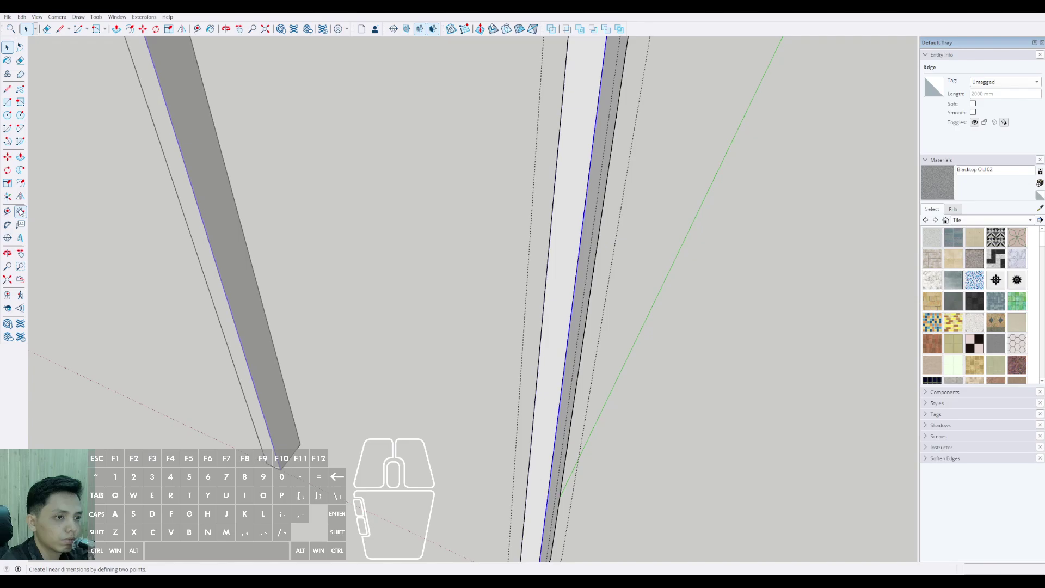
pyautogui.click(8, 158)
pyautogui.scroll(2, 554, 381)
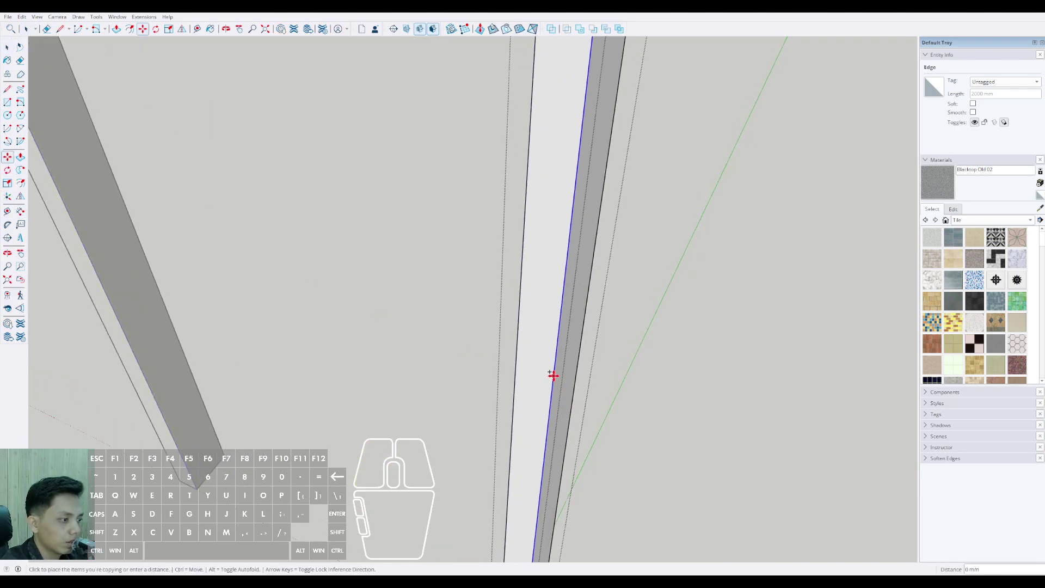
pyautogui.scroll(1, 553, 375)
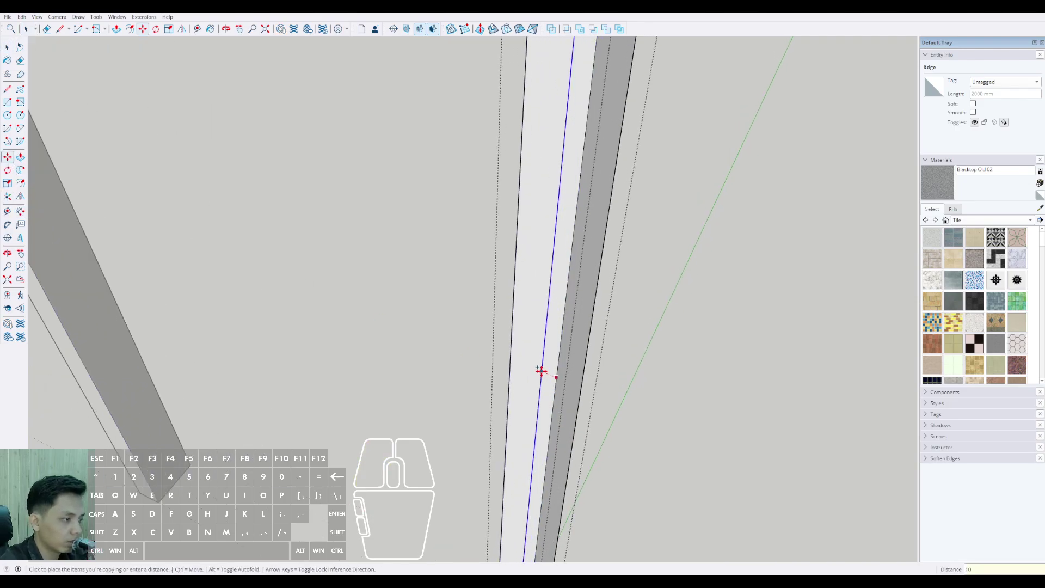
pyautogui.press('space')
# Copy the opposite long edge of the same stile face 10 mm inward
pyautogui.moveTo(541, 369)
pyautogui.mouseDown(button='middle')
pyautogui.moveTo(535, 390)
pyautogui.moveTo(527, 327)
pyautogui.moveTo(550, 346)
pyautogui.moveTo(544, 366)
pyautogui.mouseUp(button='middle')
pyautogui.click(550, 346)
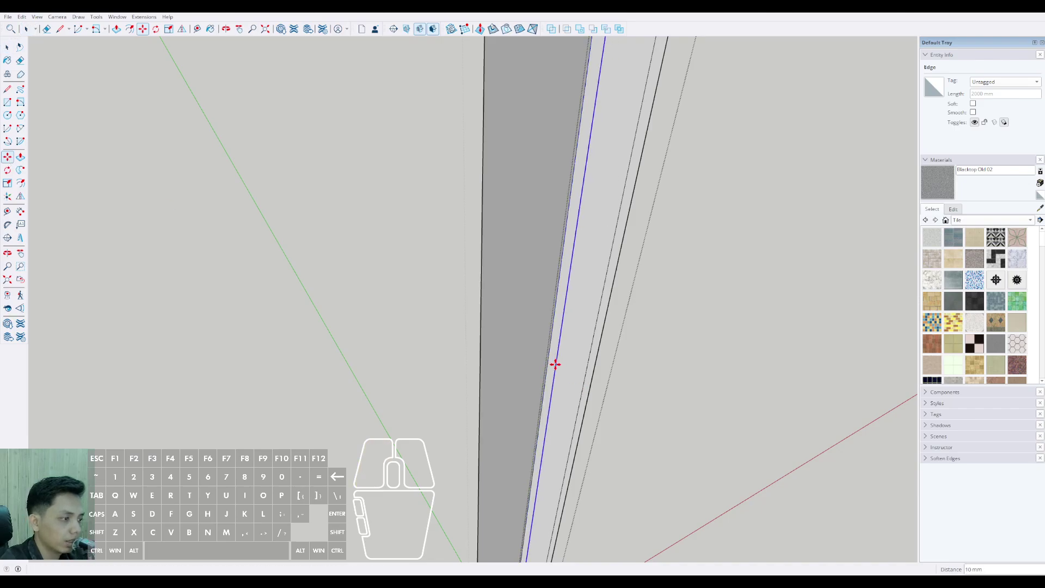
pyautogui.press('space')
# Push the two narrow strips along the stile's edges in by 40 mm to cut a rebate on each side
pyautogui.moveTo(555, 365); pyautogui.dragTo(511, 401, button='middle')
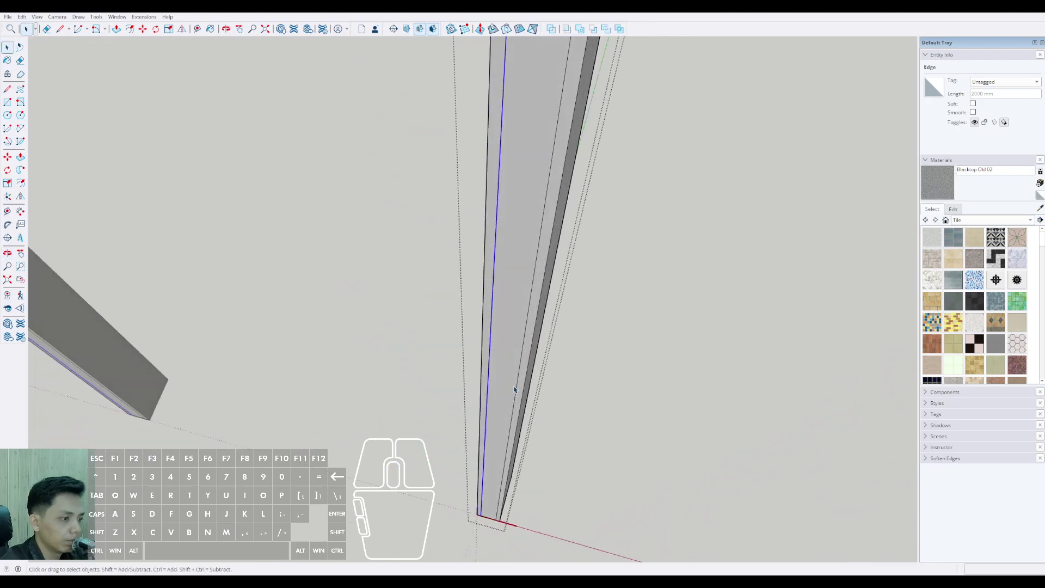
pyautogui.scroll(5, 515, 390)
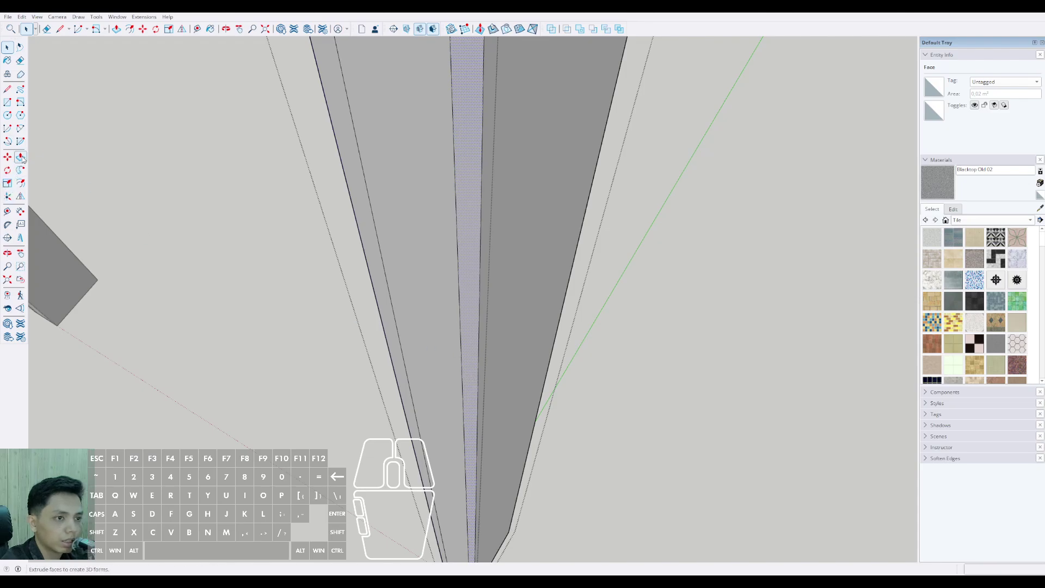
pyautogui.scroll(1, 489, 380)
pyautogui.click(467, 394)
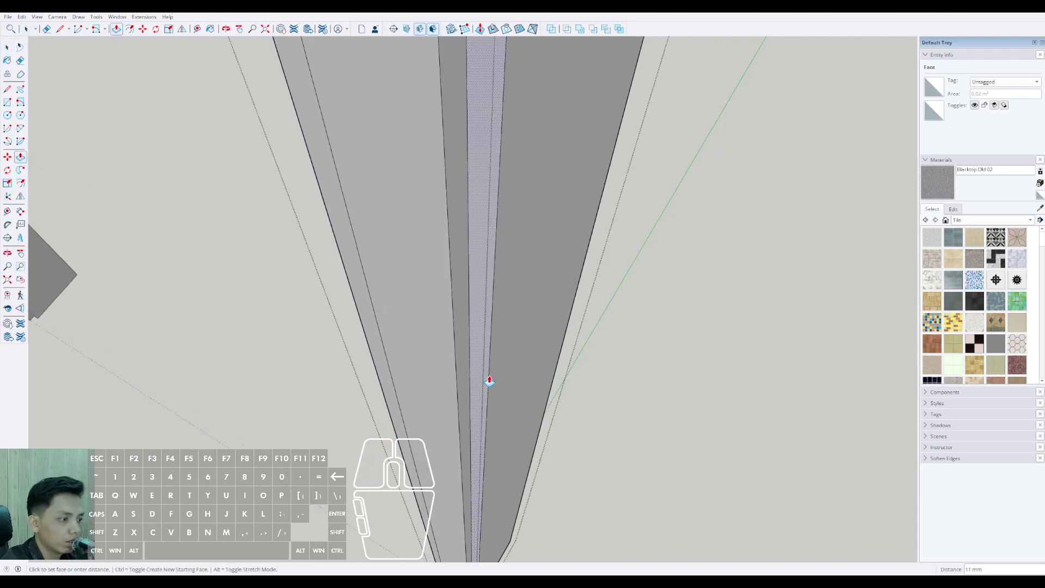
pyautogui.write('40')
pyautogui.press('Return')
pyautogui.press('space')
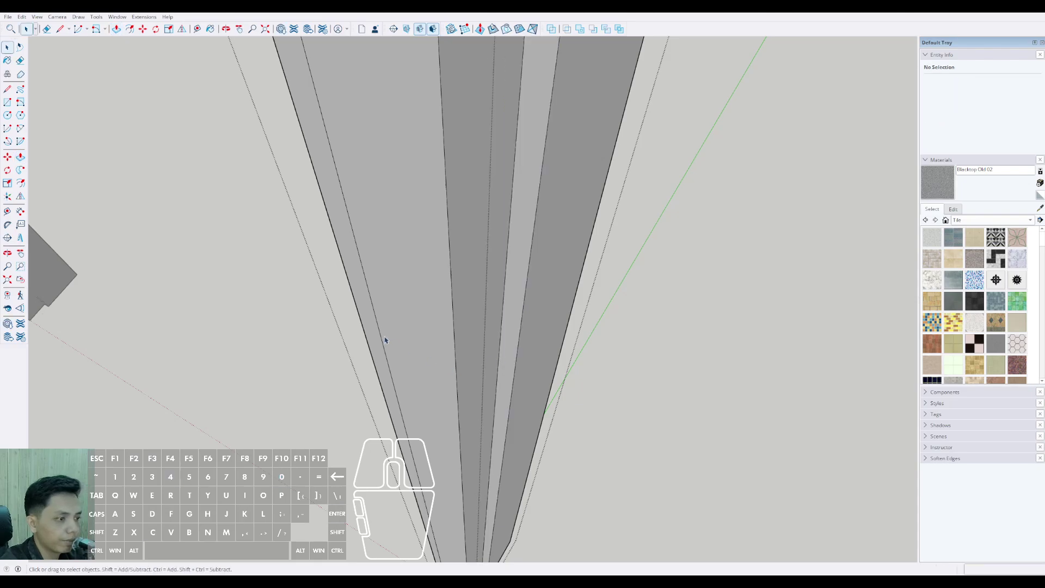
pyautogui.click(368, 334)
pyautogui.press('space')
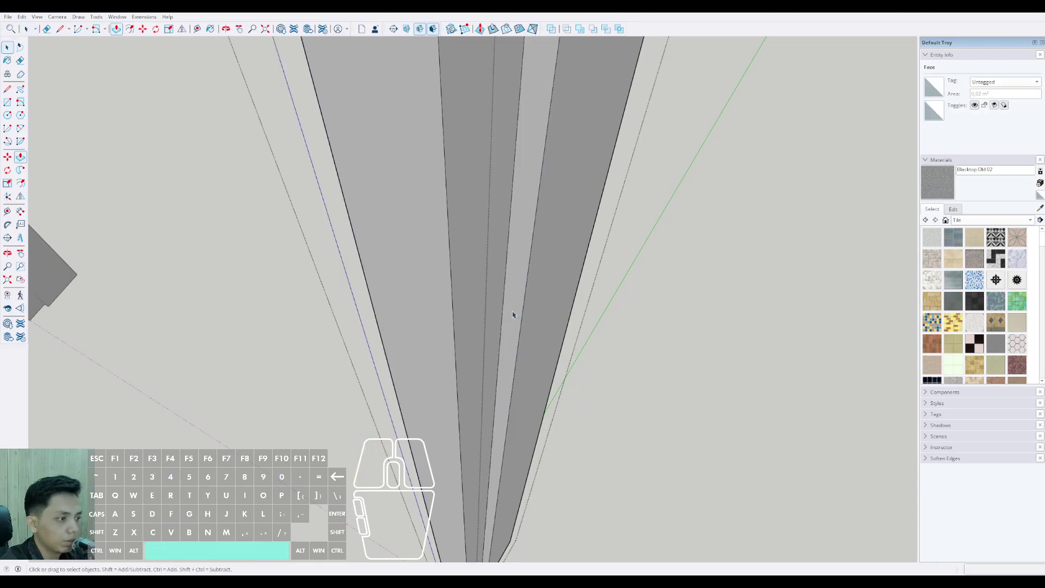
# Examine how the rebated stiles meet the head of the frame from several sides
pyautogui.moveTo(513, 314); pyautogui.dragTo(495, 361, button='middle')
pyautogui.scroll(-5, 495, 361)
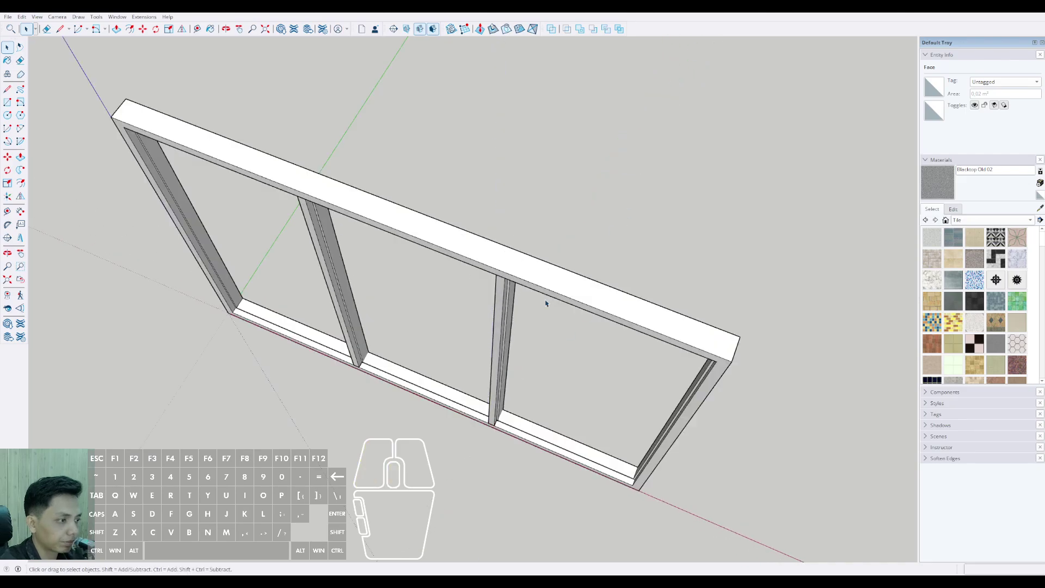
pyautogui.moveTo(547, 299); pyautogui.dragTo(704, 279, button='middle')
pyautogui.scroll(4, 533, 132)
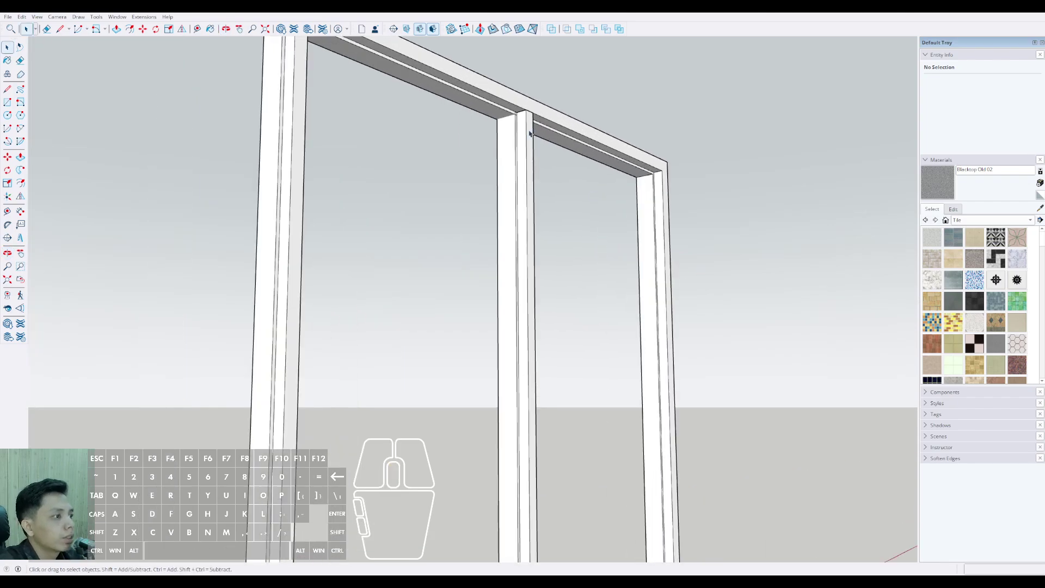
pyautogui.moveTo(531, 133); pyautogui.dragTo(490, 245, button='middle')
pyautogui.moveTo(602, 192); pyautogui.dragTo(359, 234, button='middle')
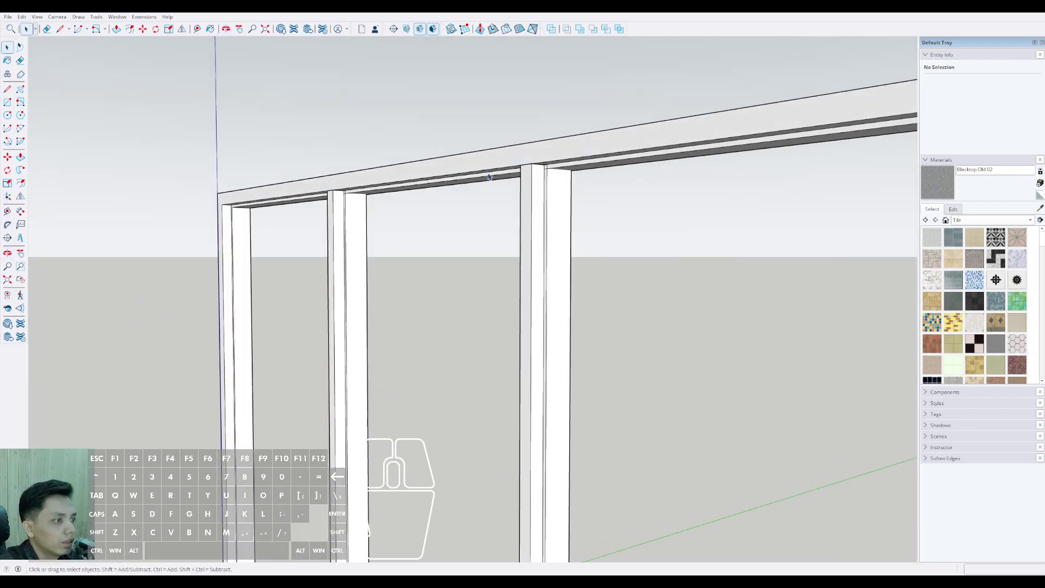
pyautogui.scroll(-4, 513, 205)
pyautogui.moveTo(514, 204); pyautogui.dragTo(693, 170, button='middle')
pyautogui.scroll(2, 590, 271)
pyautogui.scroll(2, 693, 171)
pyautogui.keyDown('shift'); pyautogui.moveTo(653, 217); pyautogui.dragTo(673, 231, button='middle'); pyautogui.keyUp('shift')
# Select both stiles and the outer frame and combine them into one solid with Outer Shell
pyautogui.moveTo(481, 346); pyautogui.dragTo(363, 370)
pyautogui.scroll(-3, 548, 188)
pyautogui.moveTo(549, 188); pyautogui.dragTo(420, 334, button='middle')
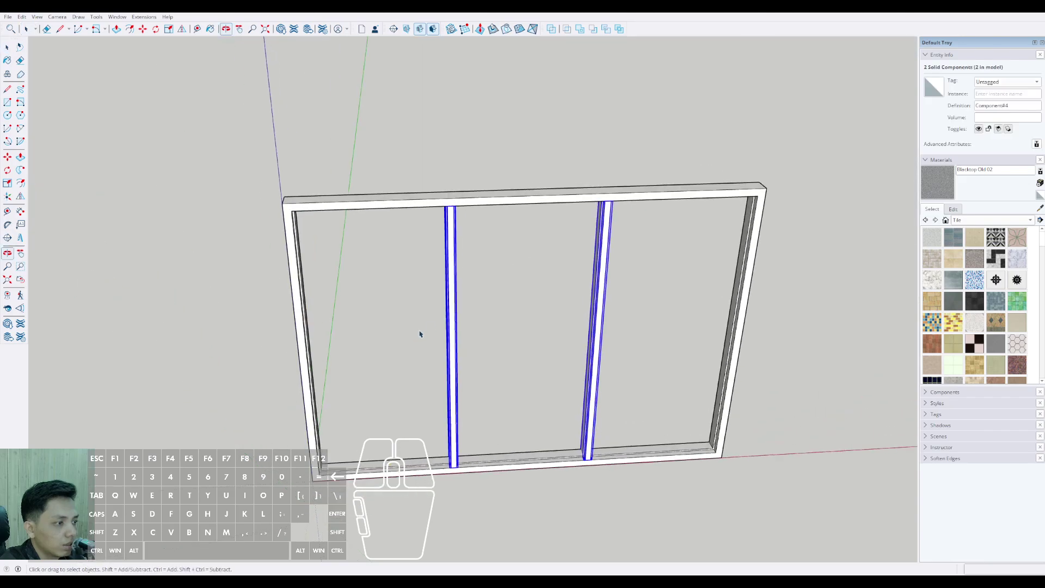
pyautogui.keyDown('shift'); pyautogui.click(561, 203); pyautogui.keyUp('shift')
pyautogui.moveTo(558, 201); pyautogui.dragTo(507, 181, button='middle')
pyautogui.click(551, 29)
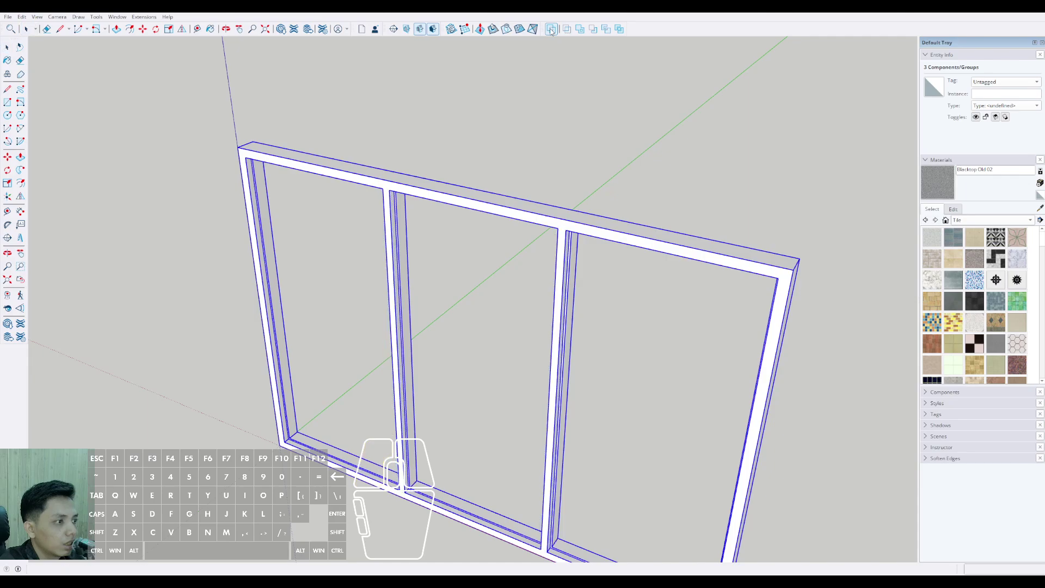
# Examine the combined frame and its stile joints from several angles
pyautogui.moveTo(553, 224); pyautogui.dragTo(553, 87, button='middle')
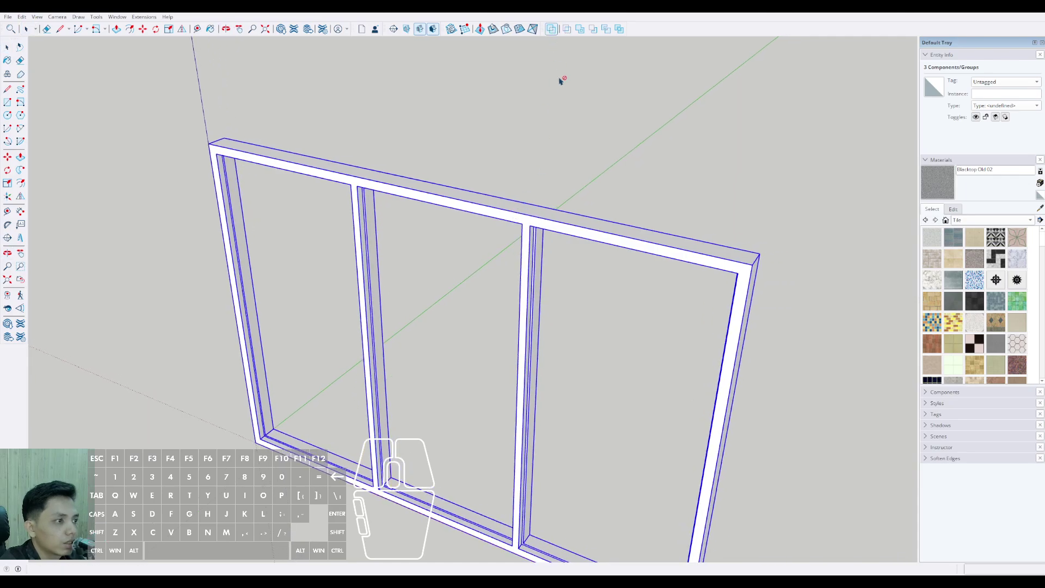
pyautogui.moveTo(551, 224); pyautogui.dragTo(499, 233, button='middle')
pyautogui.moveTo(521, 304); pyautogui.dragTo(373, 296, button='middle')
pyautogui.scroll(3, 378, 280)
pyautogui.scroll(-5, 376, 277)
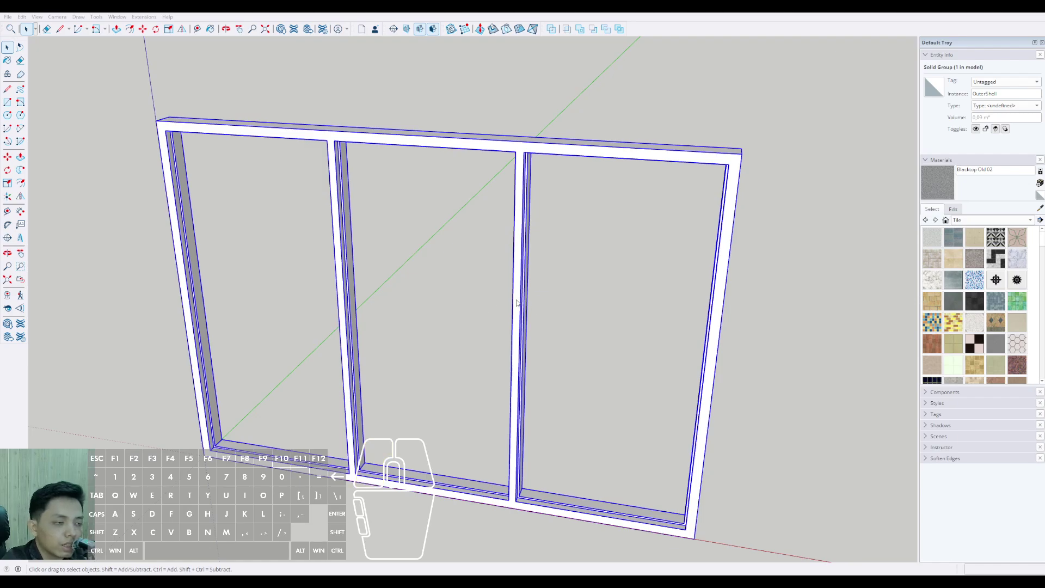
pyautogui.click(589, 349)
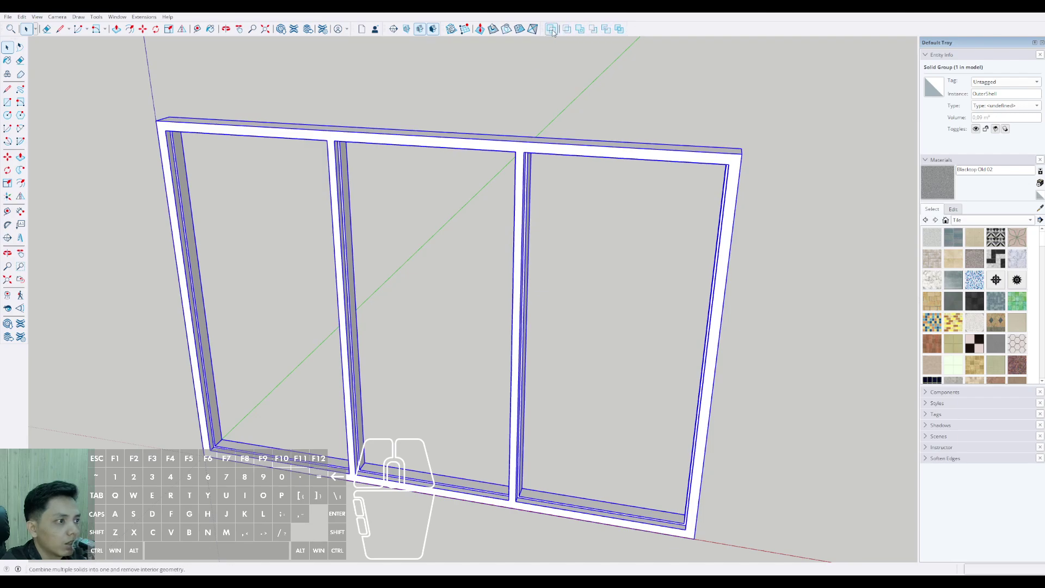
pyautogui.moveTo(560, 109); pyautogui.dragTo(388, 136, button='middle')
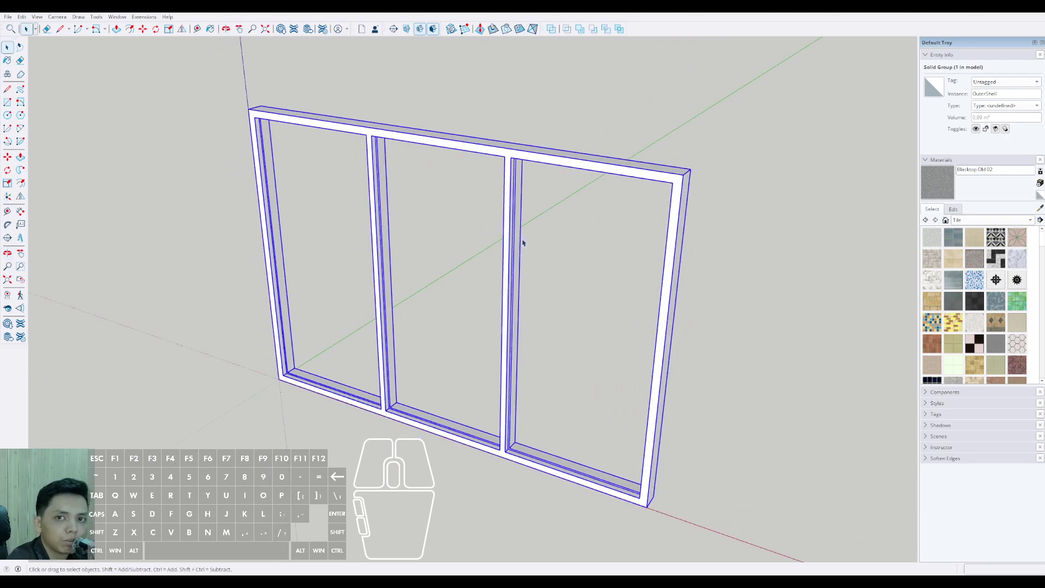
pyautogui.click(556, 325)
pyautogui.moveTo(556, 325); pyautogui.dragTo(370, 321, button='middle')
pyautogui.scroll(3, 515, 188)
# Draw a rectangle across the end bay farthest from the origin, from the lower frame corner to the stile's upper corner
pyautogui.click(517, 168)
pyautogui.scroll(-4, 520, 191)
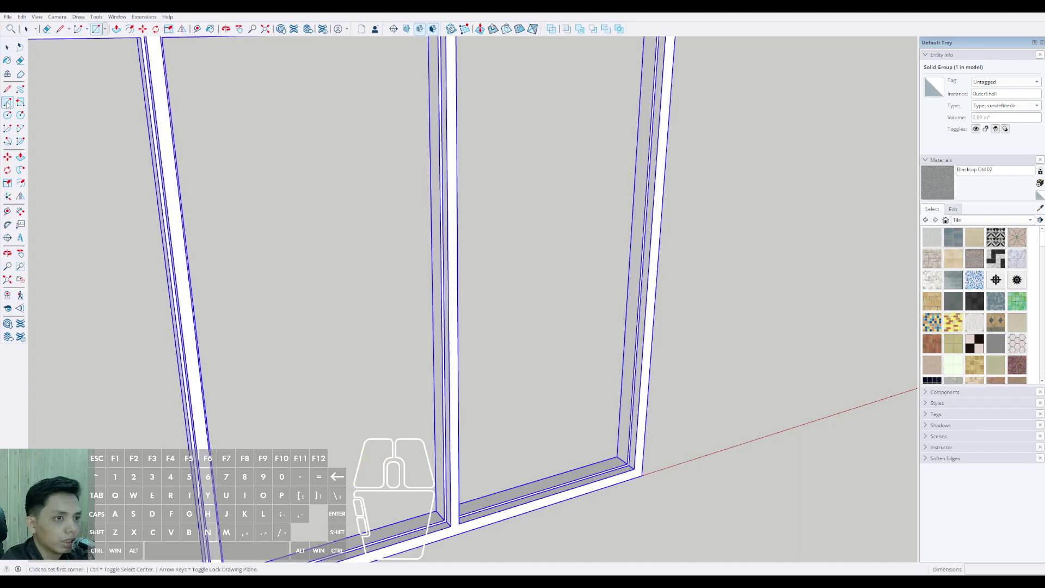
pyautogui.moveTo(666, 468); pyautogui.dragTo(374, 353, button='middle')
pyautogui.scroll(2, 414, 203)
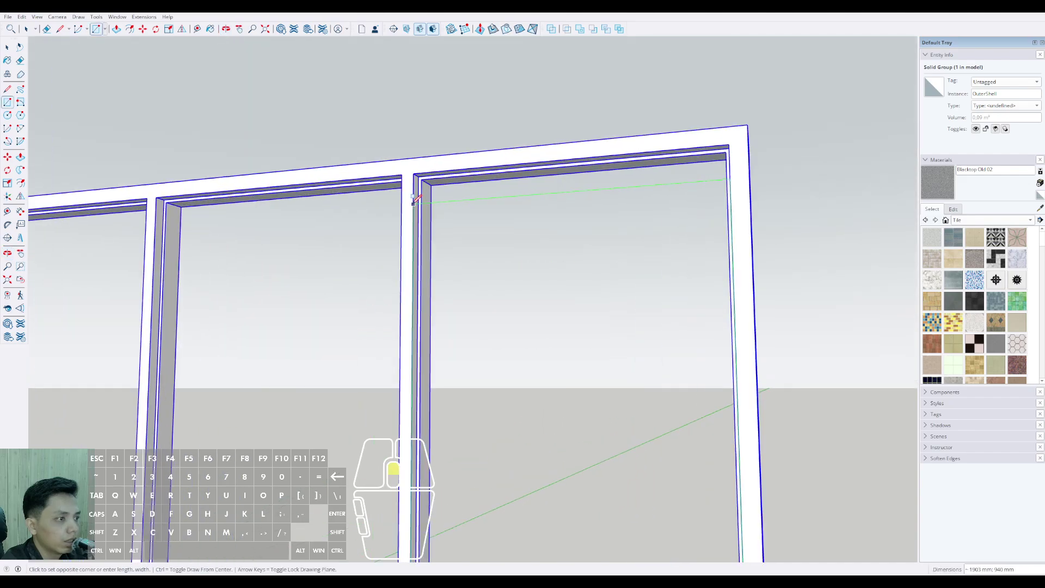
pyautogui.click(414, 174)
pyautogui.scroll(-5, 520, 198)
pyautogui.press('space')
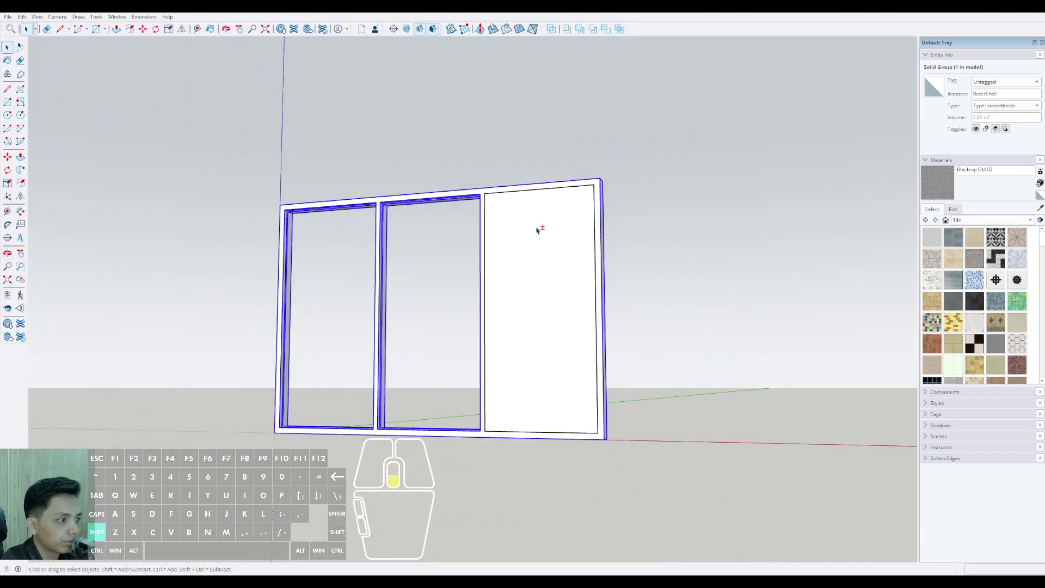
# Offset the outline of the new rectangular face 80 mm inward
pyautogui.scroll(3, 539, 229)
pyautogui.click(578, 293)
pyautogui.moveTo(579, 292); pyautogui.dragTo(284, 203, button='middle')
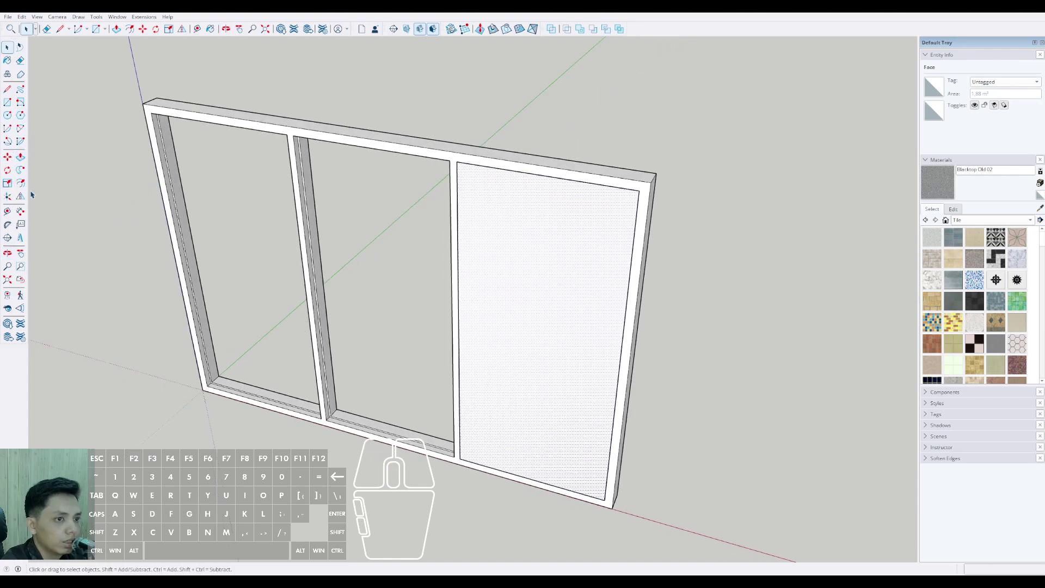
pyautogui.scroll(2, 645, 244)
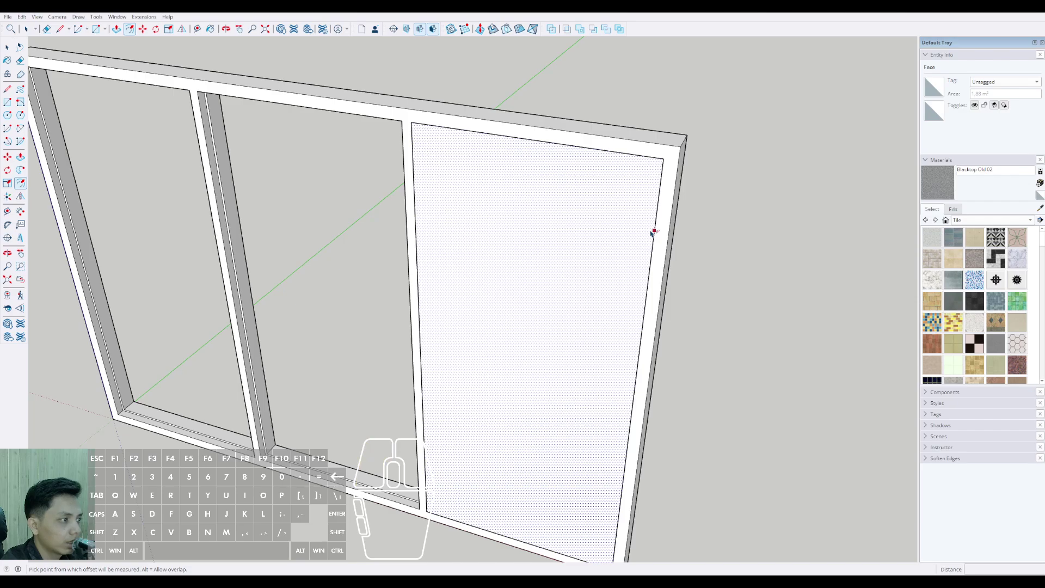
pyautogui.click(654, 231)
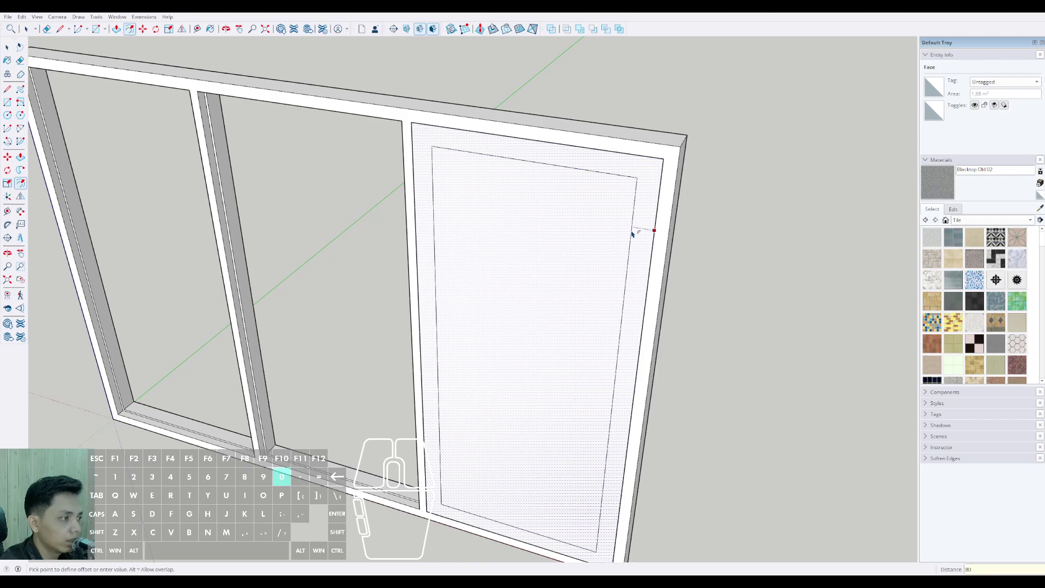
pyautogui.press('Return')
# Delete the inner face so only the sash border remains around the opening
pyautogui.scroll(-3, 602, 250)
pyautogui.click(520, 253)
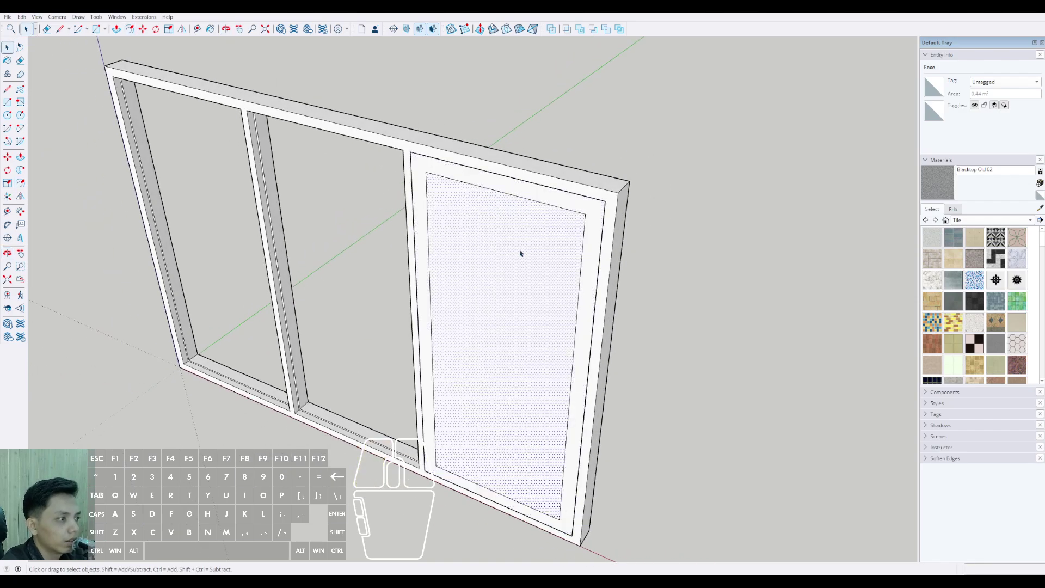
pyautogui.press('Delete')
# Push/Pull the sash border face into the depth of the frame's rebate to give it thickness
pyautogui.scroll(8, 583, 350)
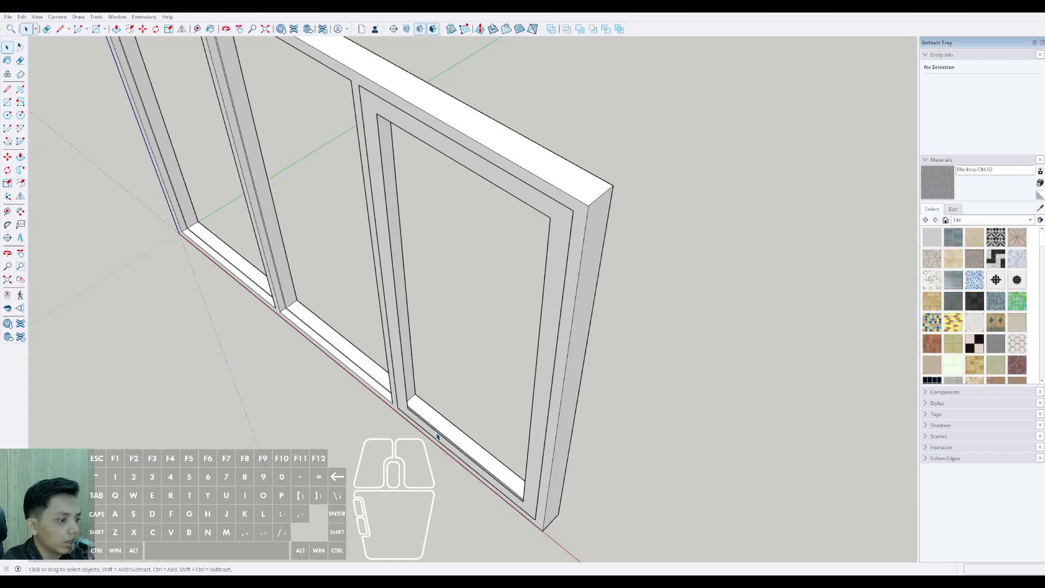
pyautogui.moveTo(374, 392); pyautogui.dragTo(318, 364, button='middle')
pyautogui.click(318, 363)
pyautogui.click(20, 157)
pyautogui.scroll(3, 359, 348)
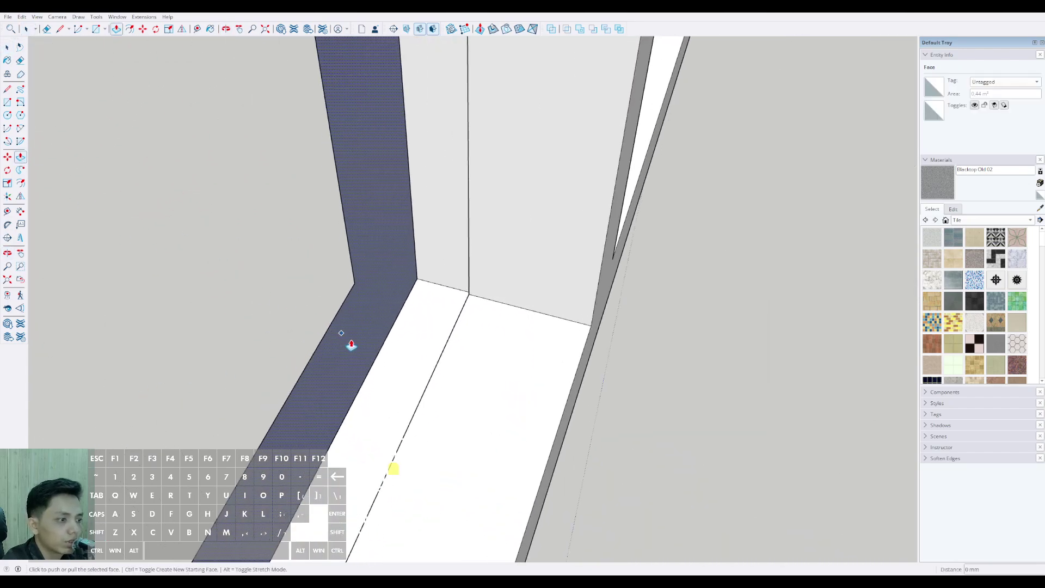
pyautogui.moveTo(385, 350); pyautogui.dragTo(572, 411, button='middle')
pyautogui.press('space')
# Select all the connected sash geometry and make it a group
pyautogui.scroll(-2, 428, 369)
pyautogui.scroll(-4, 478, 376)
pyautogui.scroll(-5, 471, 366)
pyautogui.scroll(-3, 431, 370)
pyautogui.scroll(2, 689, 369)
pyautogui.scroll(2, 566, 240)
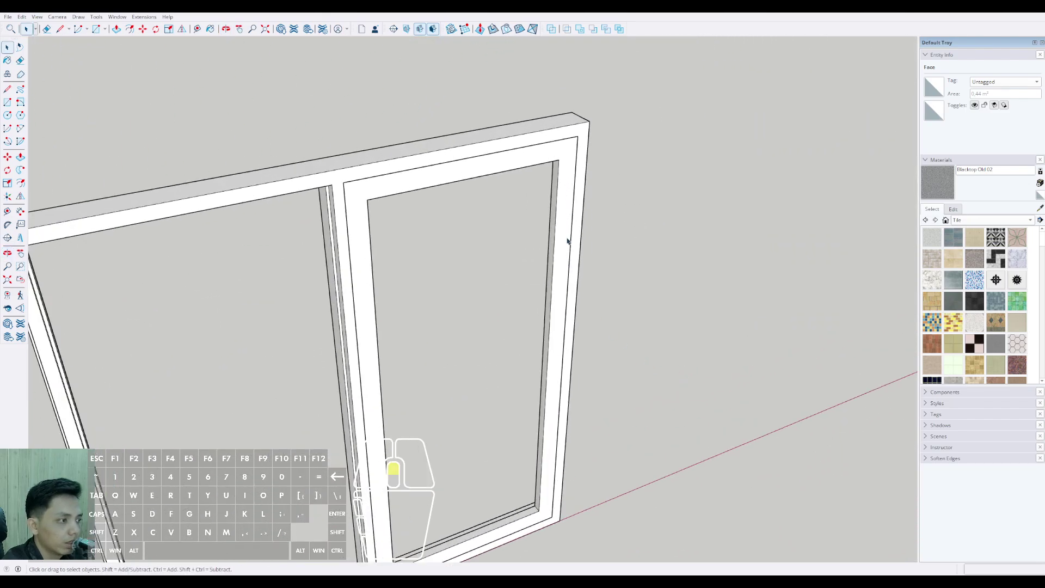
pyautogui.scroll(2, 553, 194)
pyautogui.doubleClick(554, 195)
pyautogui.hotkey('ctrl', 'g')
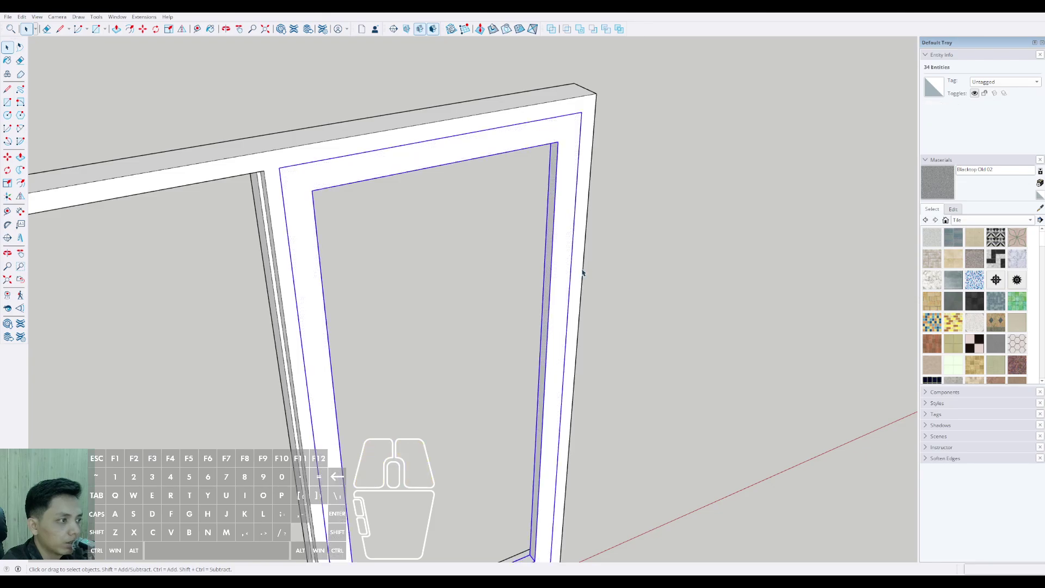
# Open the sash group for editing and offset the outer outline of its front face inward to form a narrow strip
pyautogui.scroll(-2, 583, 273)
pyautogui.keyDown('shift'); pyautogui.moveTo(583, 273); pyautogui.dragTo(534, 279, button='middle'); pyautogui.keyUp('shift')
pyautogui.scroll(4, 542, 218)
pyautogui.moveTo(542, 217)
pyautogui.mouseDown(button='middle')
pyautogui.moveTo(553, 257)
pyautogui.moveTo(403, 160)
pyautogui.mouseUp(button='middle')
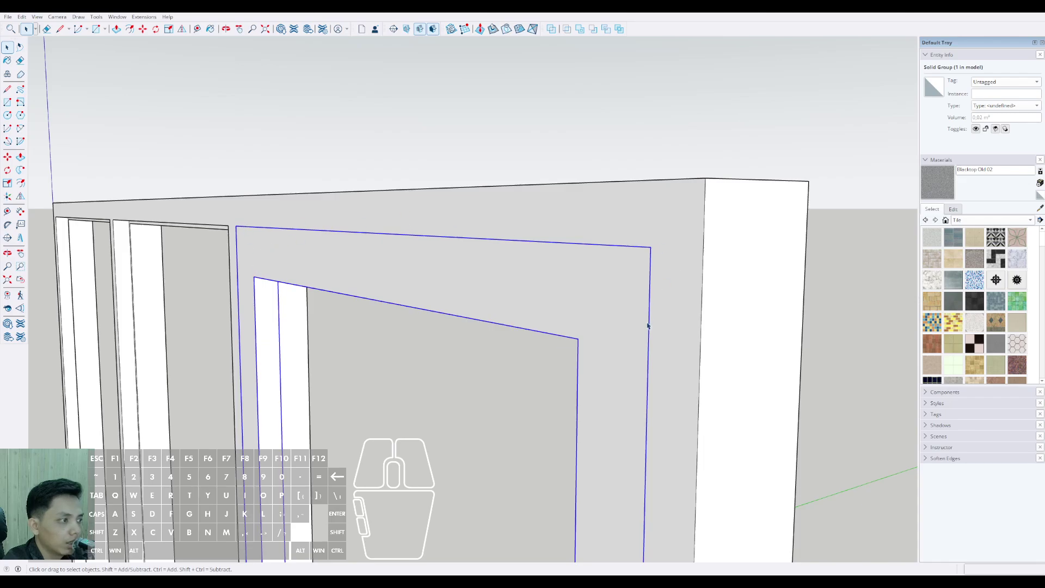
pyautogui.scroll(-3, 626, 283)
pyautogui.moveTo(623, 273); pyautogui.dragTo(621, 235, button='middle')
pyautogui.tripleClick(703, 243)
pyautogui.click(704, 227)
pyautogui.scroll(-2, 702, 228)
pyautogui.scroll(-2, 651, 177)
pyautogui.scroll(1, 630, 238)
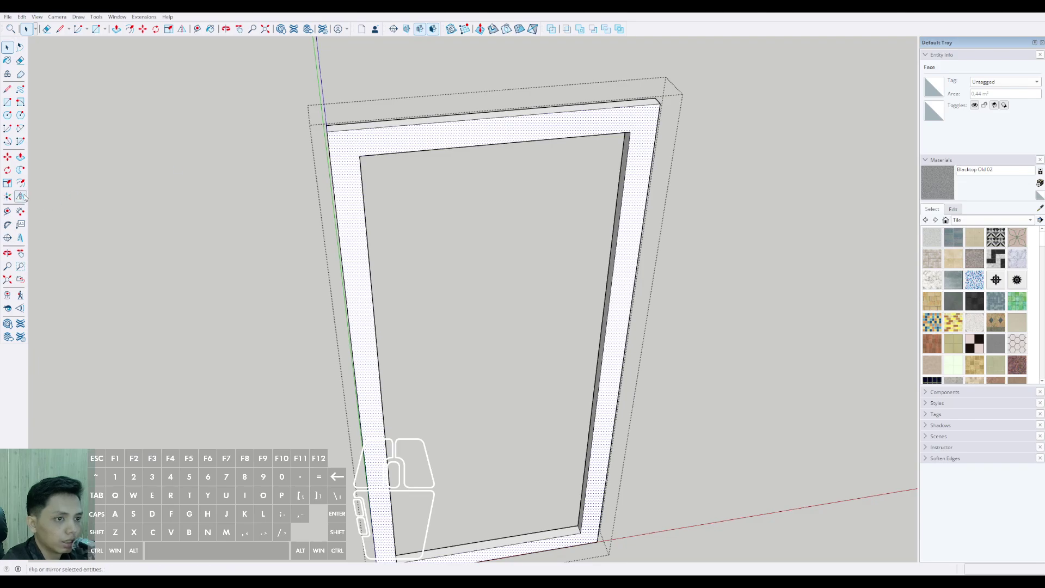
pyautogui.scroll(2, 643, 164)
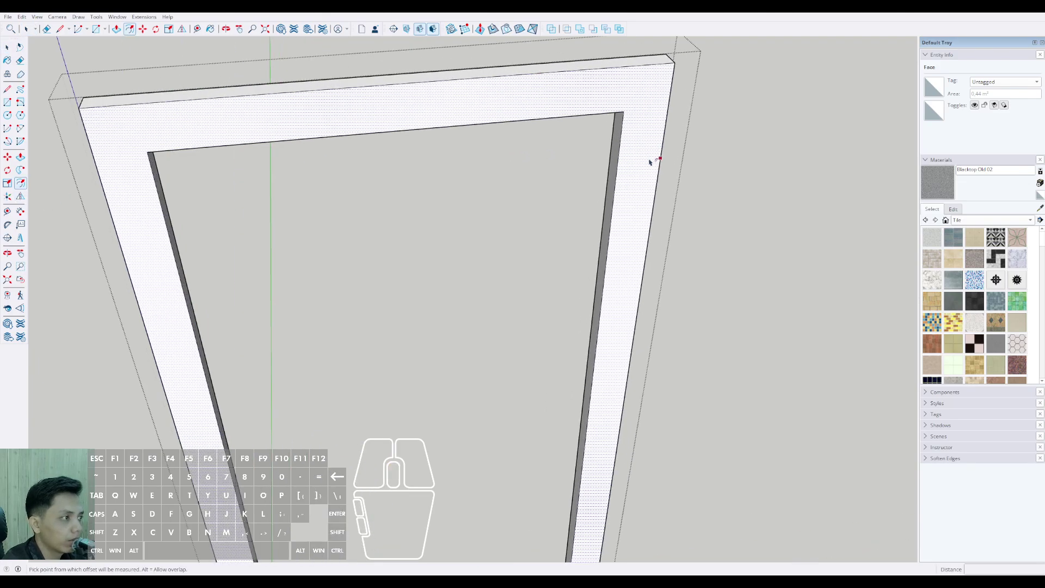
pyautogui.click(653, 159)
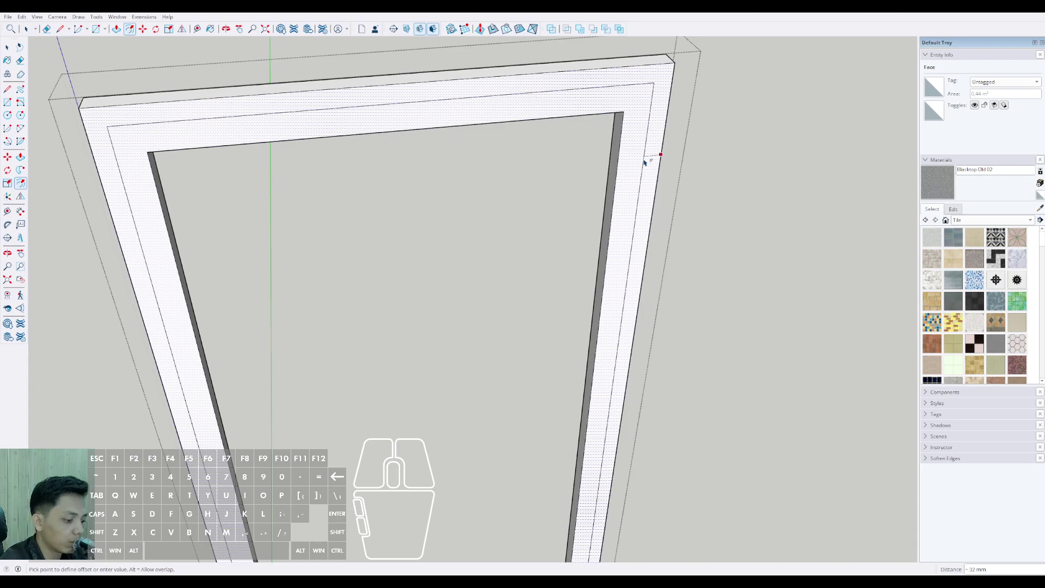
pyautogui.press('space')
# Push/Pull the narrow strip along the sash's outer edge back 5 mm to form a step, and close the group
pyautogui.moveTo(644, 161); pyautogui.dragTo(515, 280, button='middle')
pyautogui.scroll(1, 548, 246)
pyautogui.scroll(3, 527, 269)
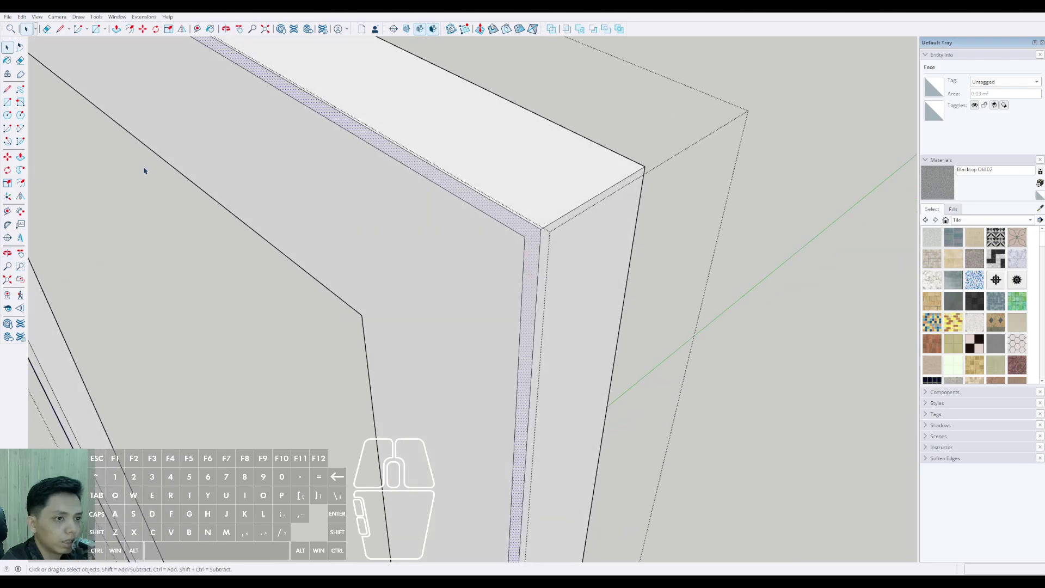
pyautogui.scroll(1, 529, 247)
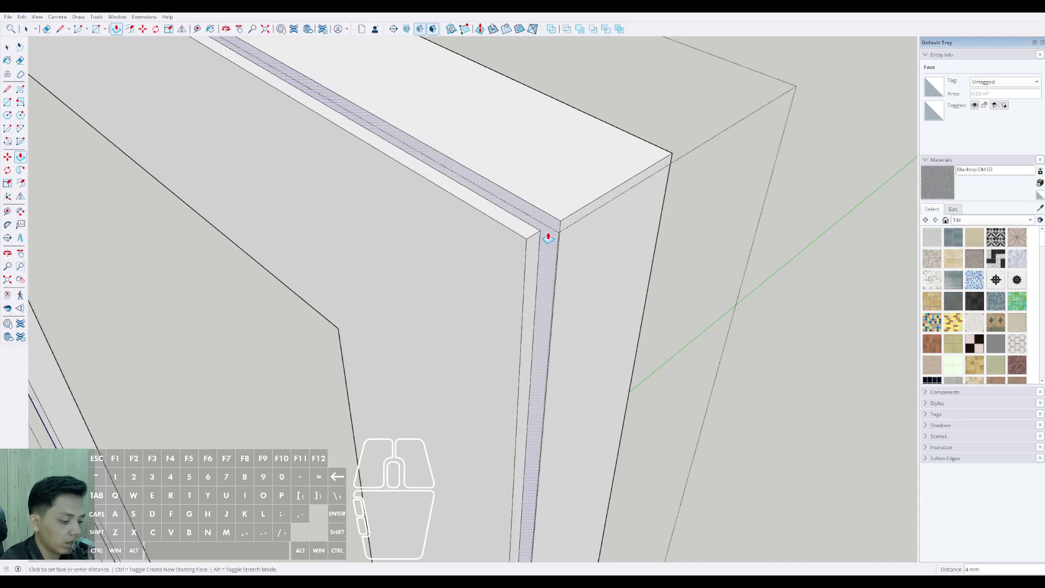
pyautogui.write('5')
pyautogui.press('Return')
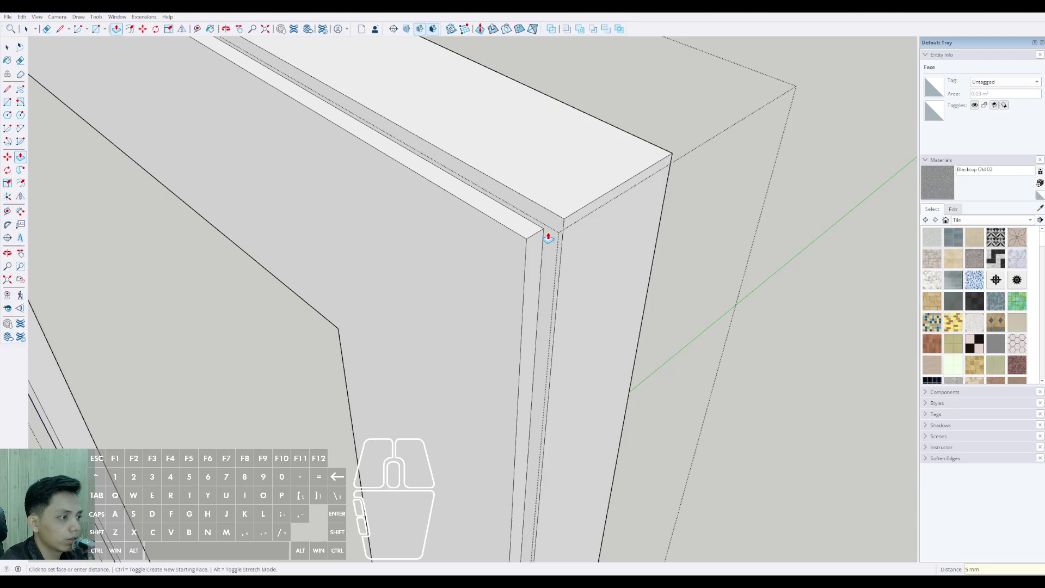
pyautogui.scroll(-8, 524, 253)
pyautogui.moveTo(497, 294); pyautogui.dragTo(688, 241, button='middle')
pyautogui.scroll(-5, 486, 266)
pyautogui.moveTo(485, 266); pyautogui.dragTo(494, 251, button='middle')
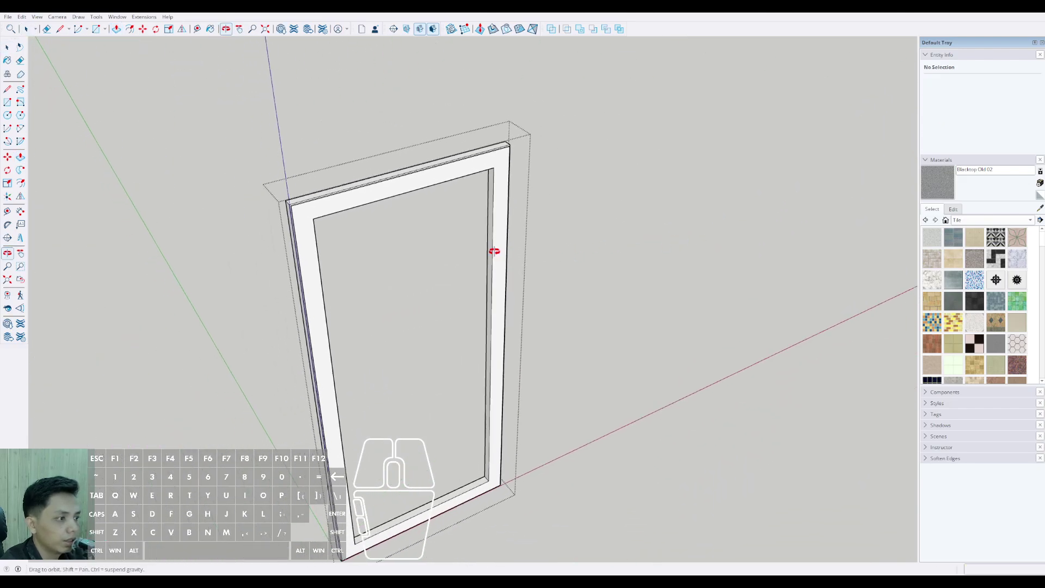
pyautogui.click(602, 144)
# Draw a rotated rectangle 780 mm long and 10 mm wide along the inner face of the sash's bottom rail
pyautogui.moveTo(602, 145); pyautogui.dragTo(388, 349, button='middle')
pyautogui.scroll(8, 490, 416)
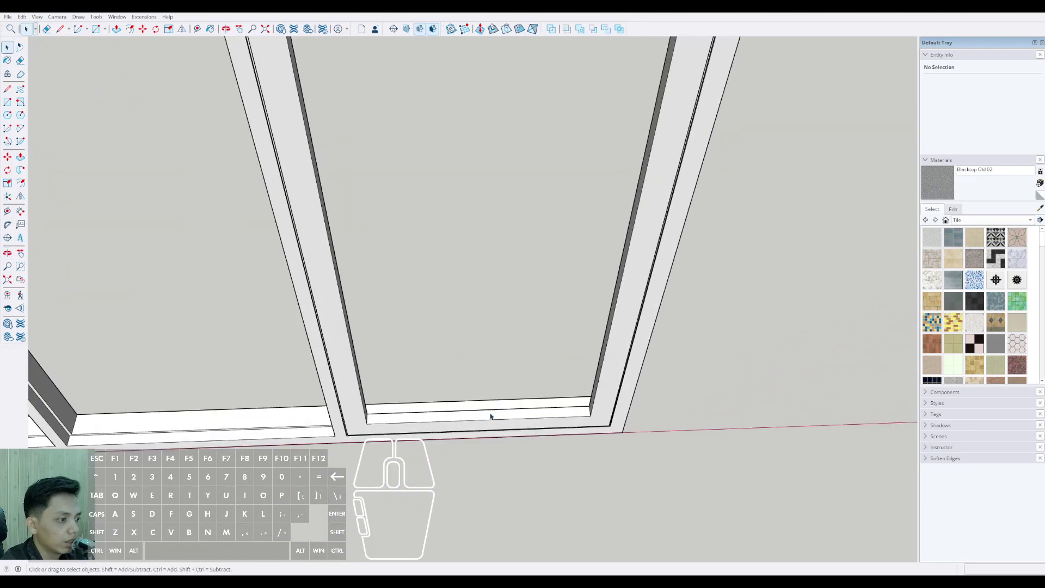
pyautogui.moveTo(375, 428); pyautogui.dragTo(364, 451, button='middle')
pyautogui.moveTo(702, 448); pyautogui.dragTo(294, 338, button='middle')
pyautogui.scroll(-1, 264, 353)
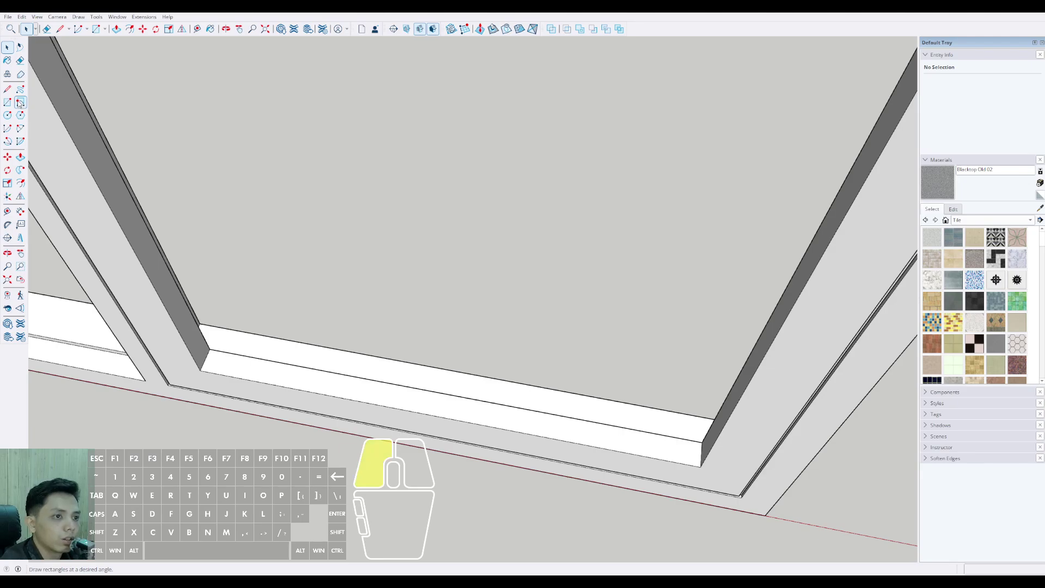
pyautogui.scroll(4, 658, 464)
pyautogui.press('space')
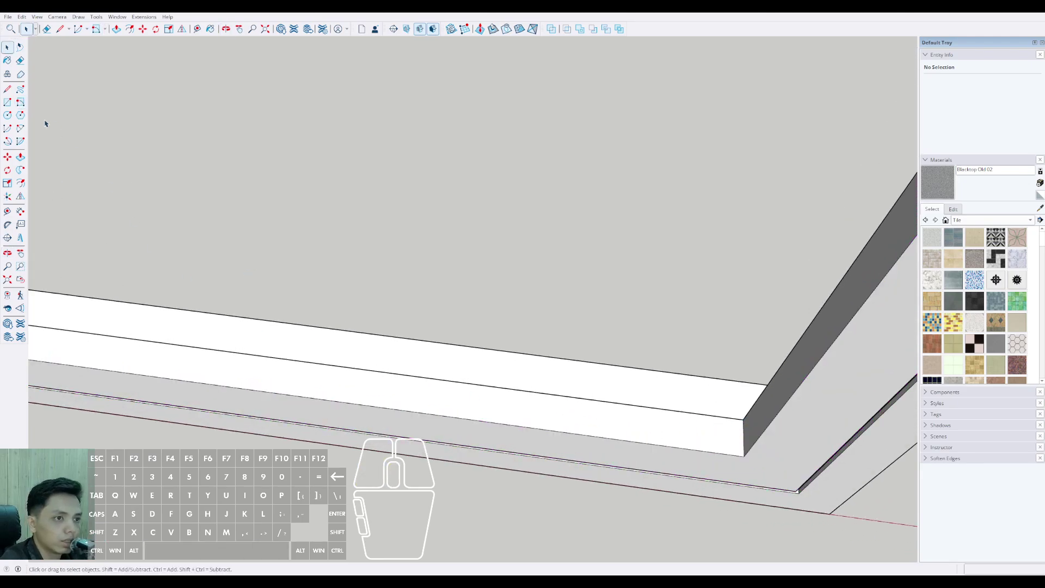
pyautogui.click(20, 103)
pyautogui.moveTo(680, 441); pyautogui.dragTo(736, 445, button='middle')
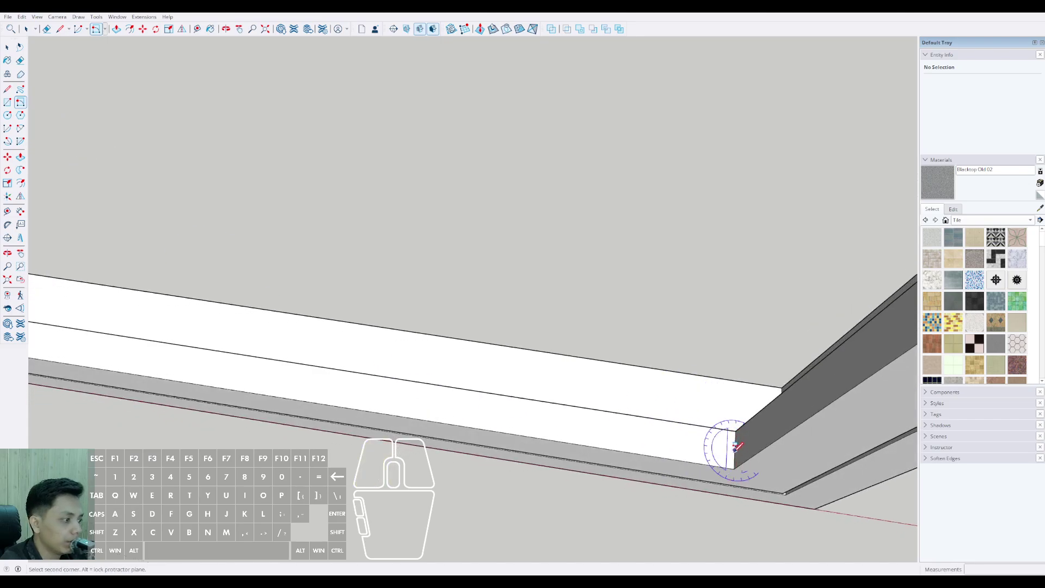
pyautogui.scroll(-3, 626, 442)
pyautogui.keyDown('shift'); pyautogui.moveTo(539, 426); pyautogui.dragTo(623, 433, button='middle'); pyautogui.keyUp('shift')
pyautogui.scroll(5, 291, 374)
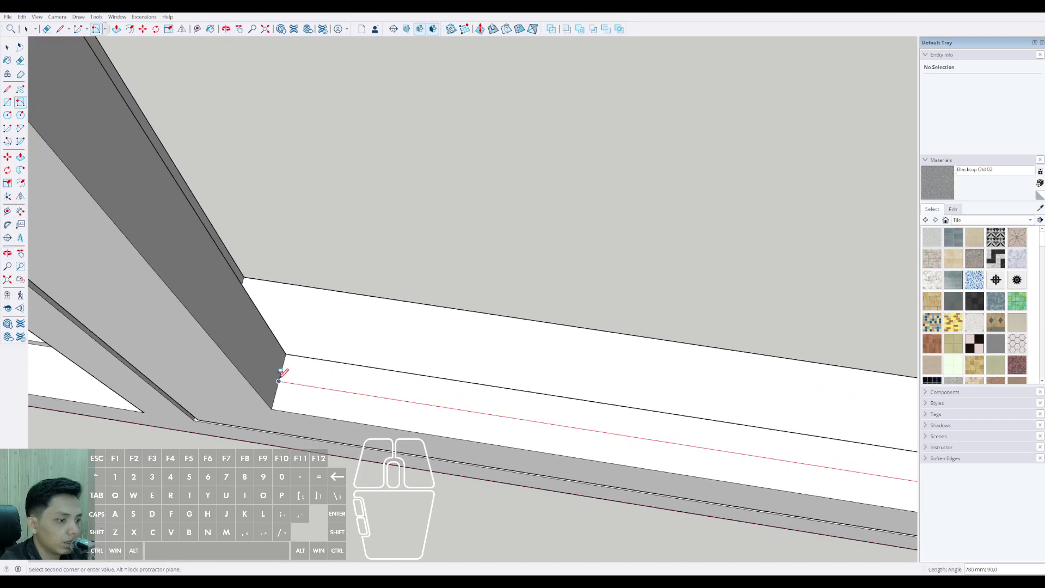
pyautogui.scroll(1, 279, 381)
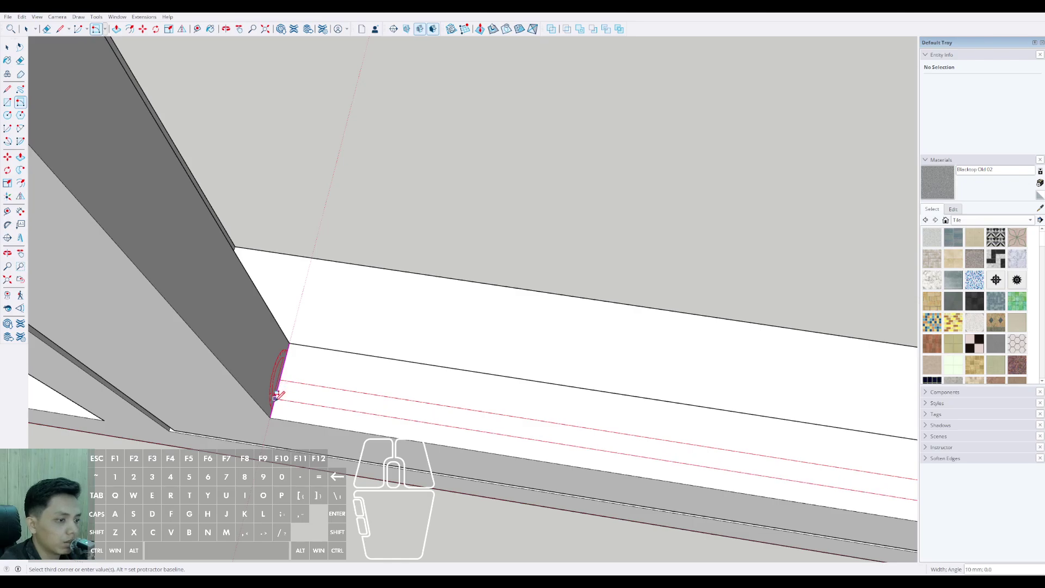
pyautogui.press('space')
# Push/Pull the 10 mm strip up to the underside of the sash's top rail to form a pane filling the opening
pyautogui.scroll(-4, 323, 411)
pyautogui.moveTo(322, 411); pyautogui.dragTo(300, 377, button='middle')
pyautogui.scroll(3, 309, 376)
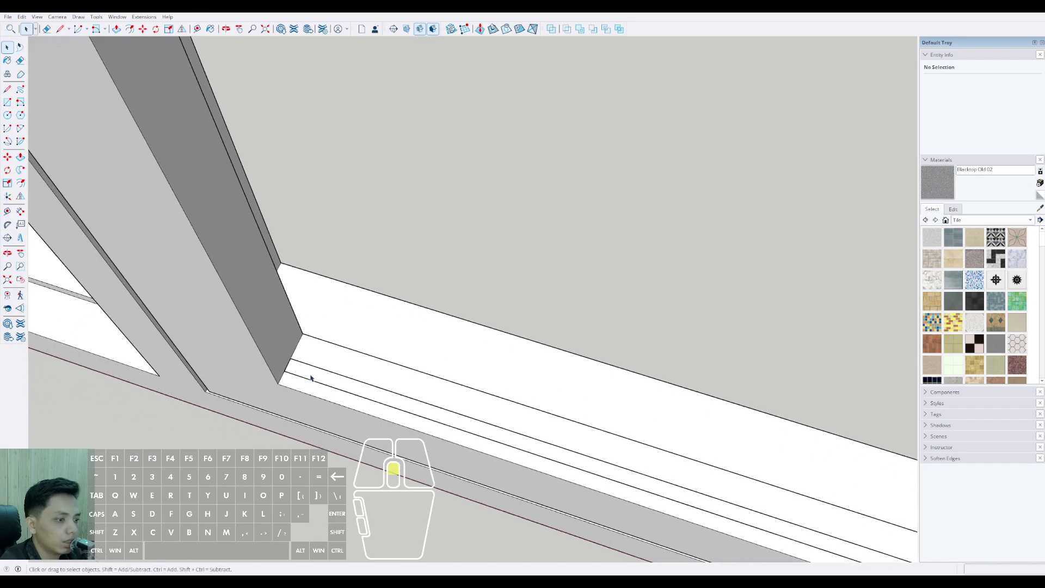
pyautogui.click(312, 377)
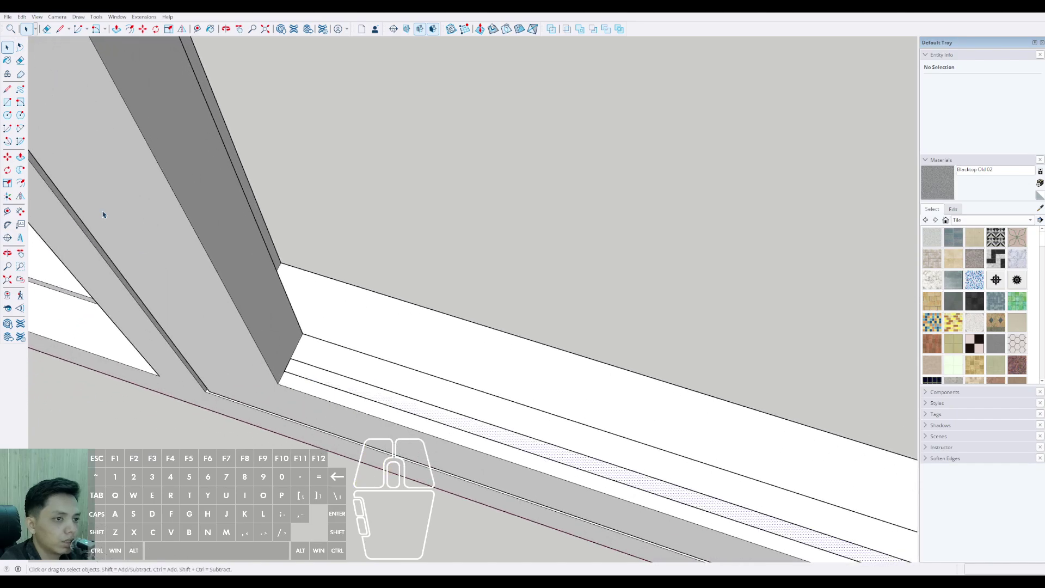
pyautogui.click(311, 368)
pyautogui.scroll(-10, 263, 281)
pyautogui.keyDown('shift'); pyautogui.moveTo(246, 215); pyautogui.dragTo(476, 223, button='middle'); pyautogui.keyUp('shift')
pyautogui.scroll(2, 268, 170)
pyautogui.scroll(2, 276, 147)
pyautogui.click(276, 147)
pyautogui.press('space')
pyautogui.scroll(-4, 277, 147)
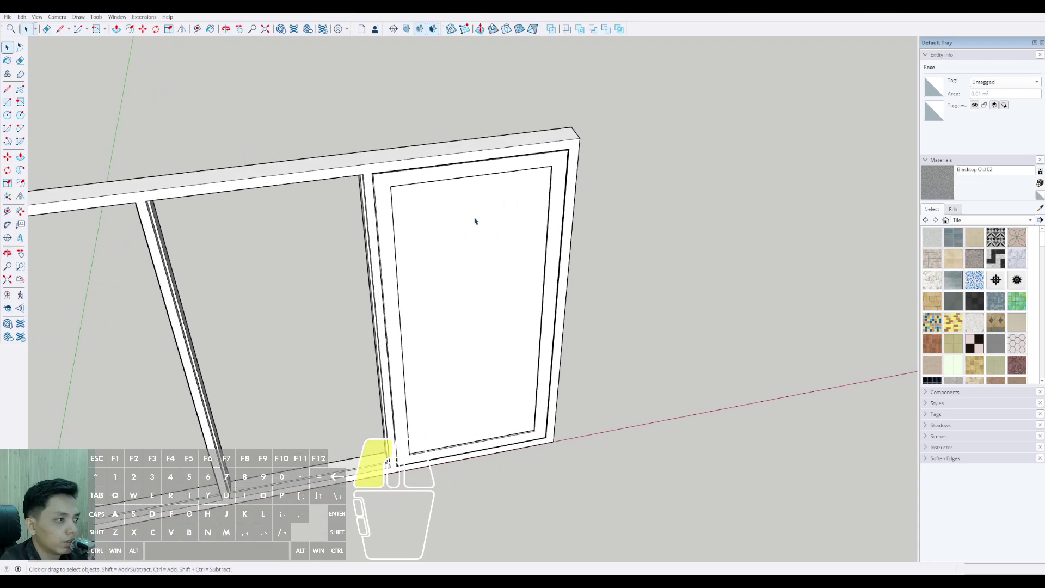
# Select all the connected geometry of the pane and make it a group
pyautogui.click(475, 222)
pyautogui.hotkey('ctrl', 'g')
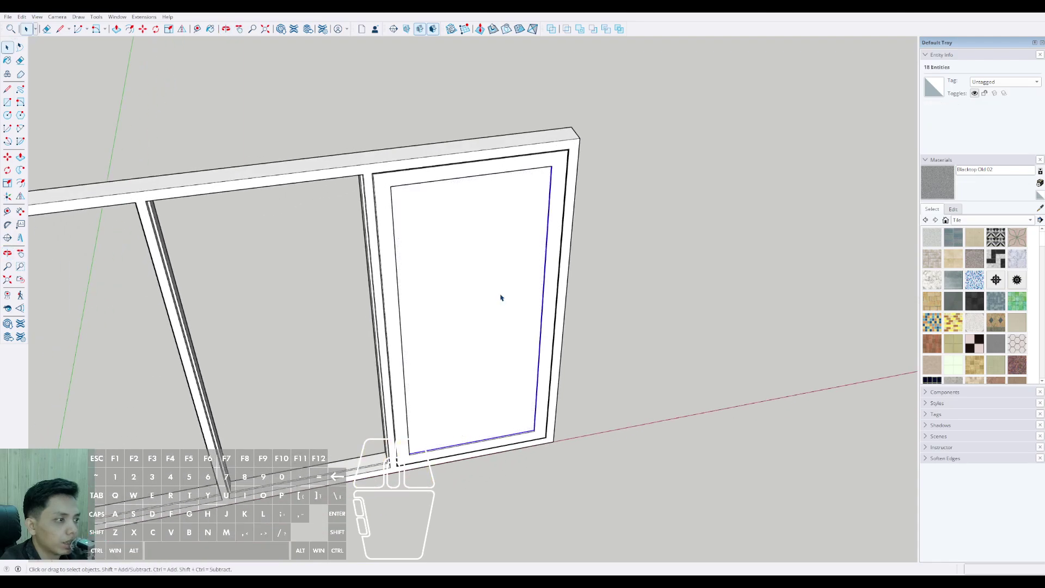
pyautogui.scroll(-1, 499, 296)
pyautogui.moveTo(499, 296)
pyautogui.keyDown('shift'); pyautogui.mouseDown(button='middle')
pyautogui.moveTo(464, 329)
pyautogui.moveTo(493, 313)
pyautogui.mouseUp(button='middle'); pyautogui.keyUp('shift')
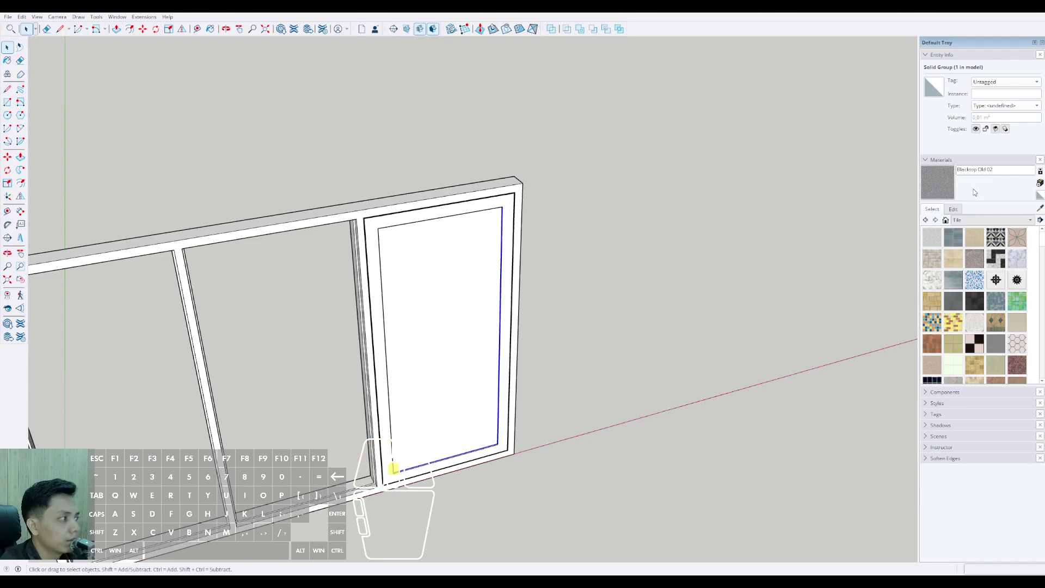
# Paint the pane group with Translucent Glass Gray from the Glass and Mirrors materials
pyautogui.click(936, 170)
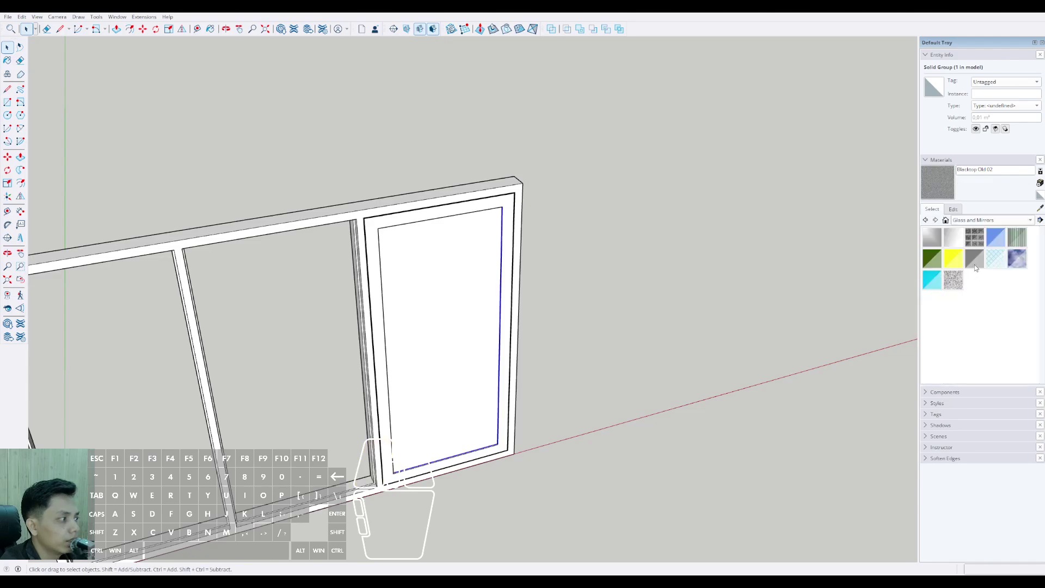
pyautogui.scroll(3, 450, 312)
pyautogui.keyDown('shift'); pyautogui.moveTo(450, 313); pyautogui.dragTo(513, 245, button='middle'); pyautogui.keyUp('shift')
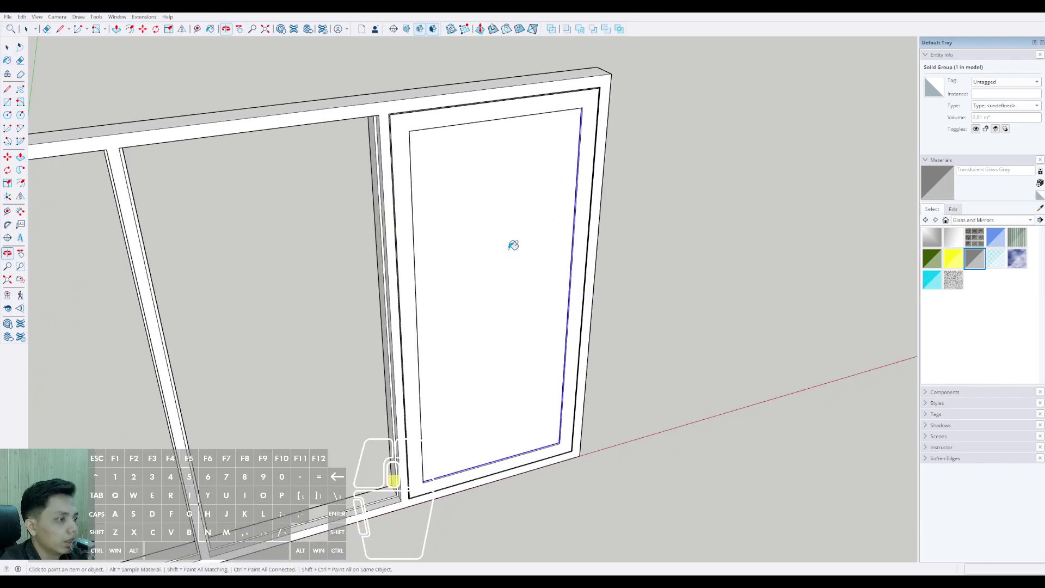
pyautogui.click(521, 176)
pyautogui.press('space')
# Set the glass material's opacity to 54 and darken its colour
pyautogui.scroll(-2, 537, 253)
pyautogui.click(954, 210)
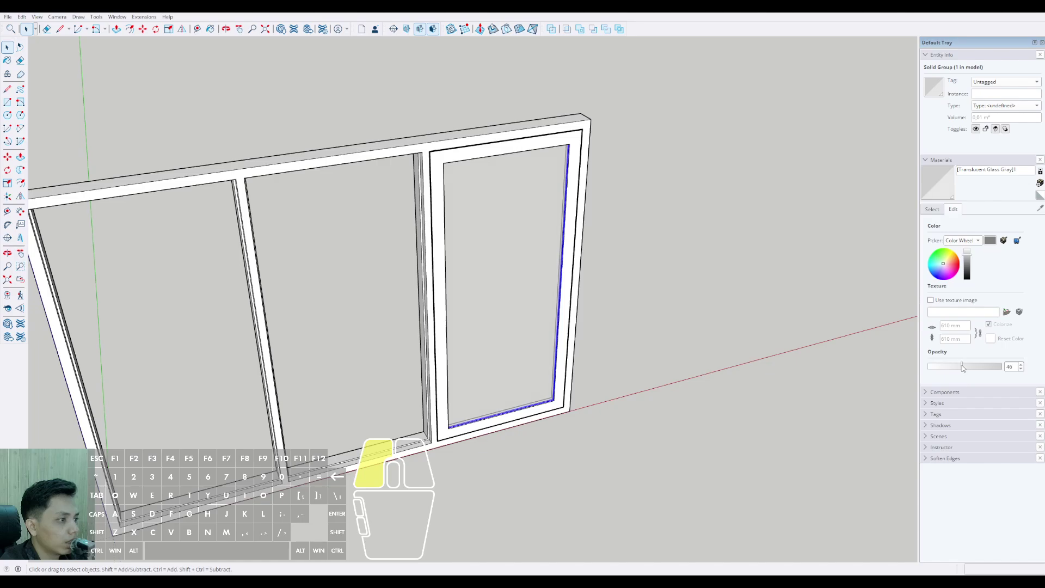
pyautogui.moveTo(971, 280); pyautogui.dragTo(969, 274)
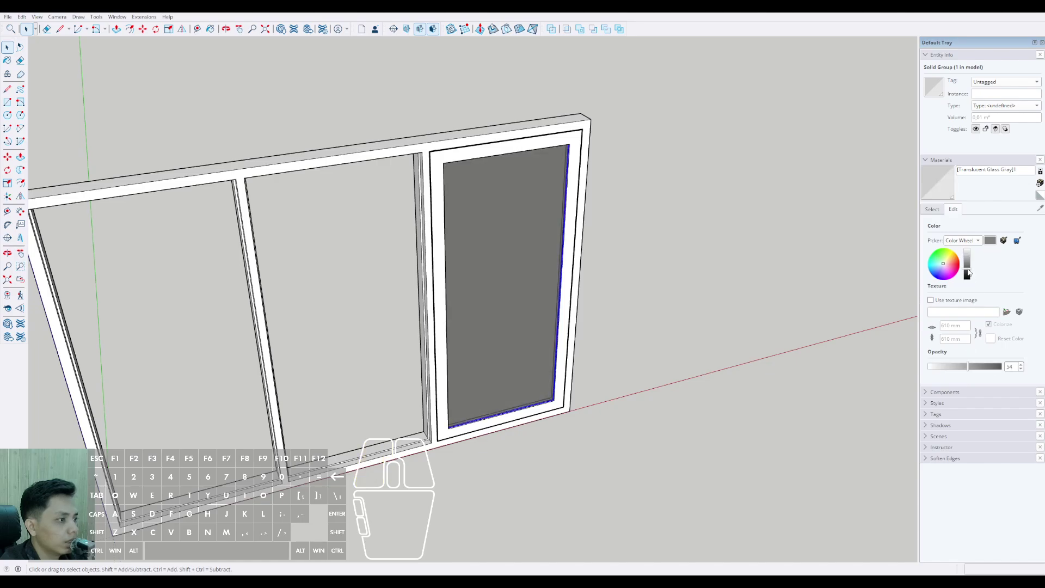
# Examine how the glass pane sits within the thickness of the sash opening
pyautogui.moveTo(599, 245); pyautogui.dragTo(381, 176, button='middle')
pyautogui.scroll(5, 450, 165)
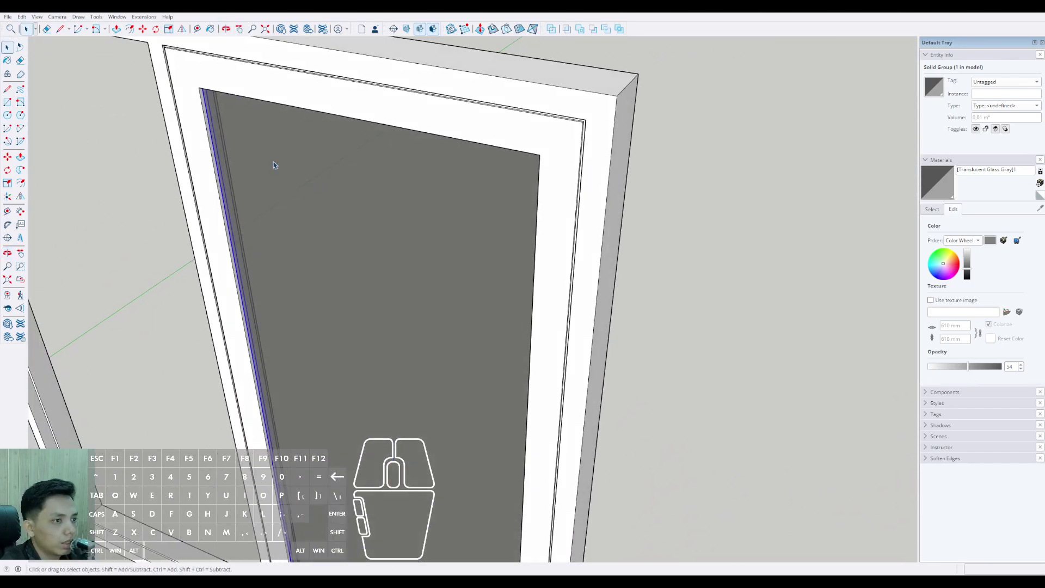
pyautogui.scroll(5, 211, 142)
pyautogui.moveTo(212, 148); pyautogui.dragTo(253, 198, button='middle')
pyautogui.scroll(-7, 268, 185)
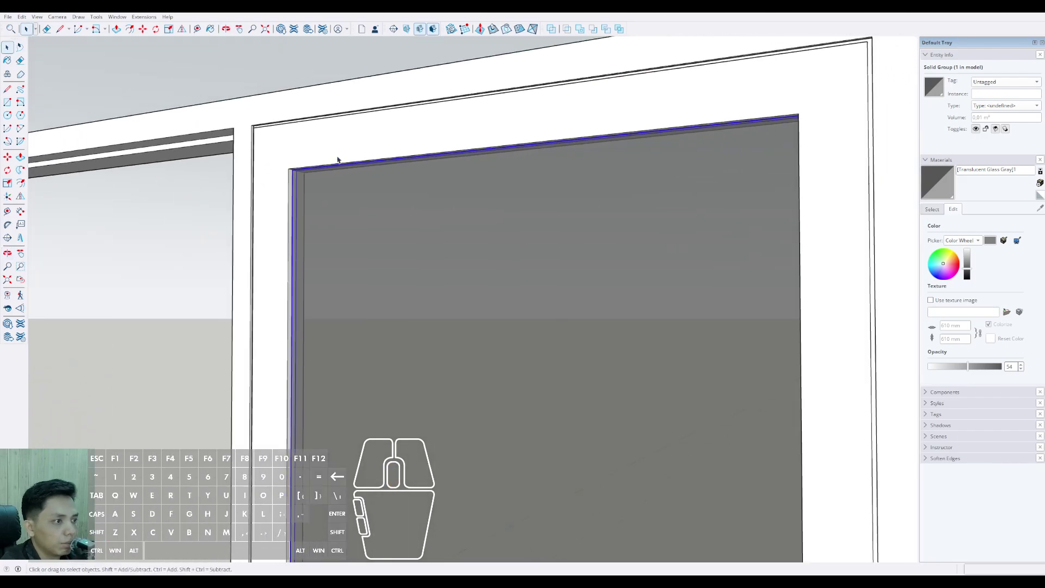
pyautogui.scroll(-3, 607, 174)
pyautogui.keyDown('shift'); pyautogui.moveTo(584, 240); pyautogui.dragTo(610, 196, button='middle'); pyautogui.keyUp('shift')
pyautogui.moveTo(611, 196); pyautogui.dragTo(615, 220, button='middle')
# Open the sash group and offset the four inner edges of its face outward to form a narrow strip around the opening
pyautogui.scroll(3, 619, 224)
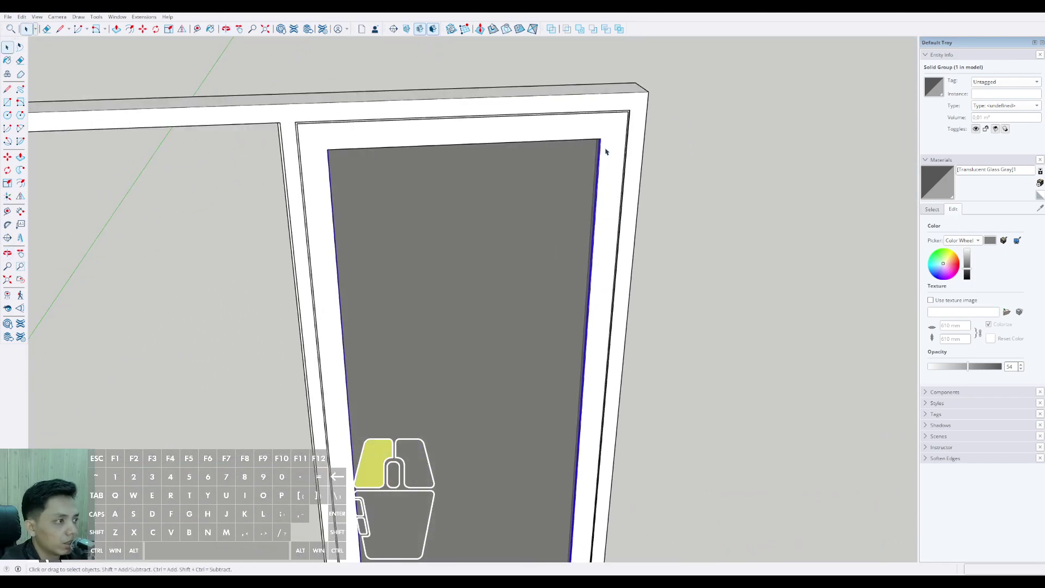
pyautogui.doubleClick(606, 152)
pyautogui.scroll(5, 604, 149)
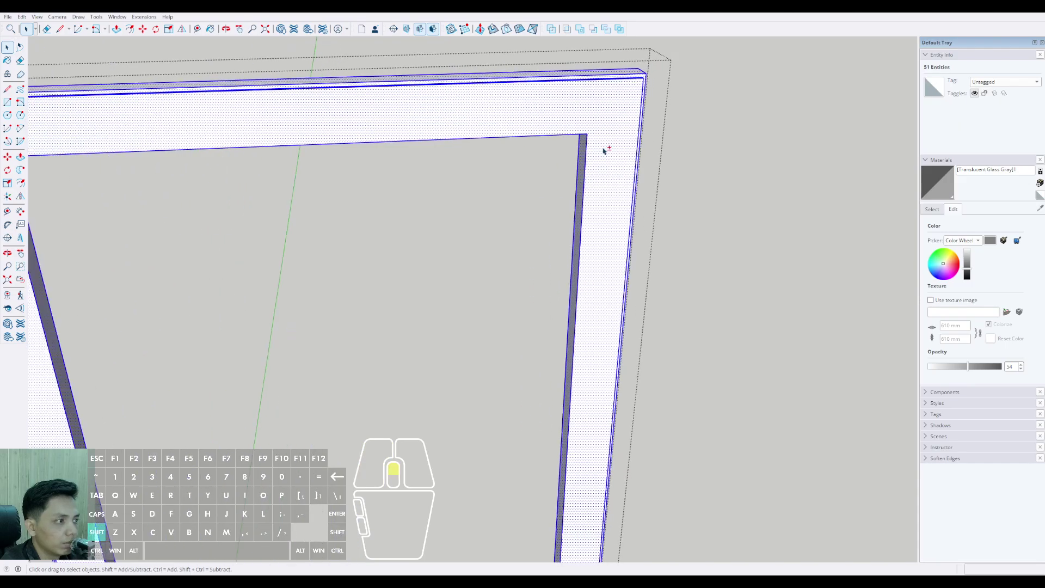
pyautogui.click(585, 203)
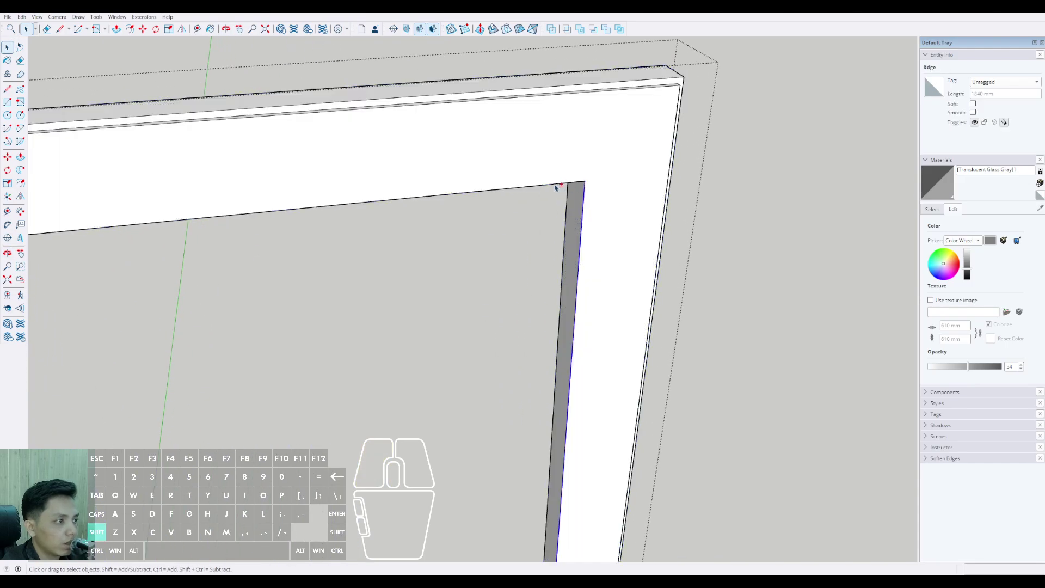
pyautogui.scroll(-4, 622, 156)
pyautogui.scroll(-2, 223, 183)
pyautogui.moveTo(163, 166); pyautogui.dragTo(278, 183, button='middle')
pyautogui.scroll(2, 278, 184)
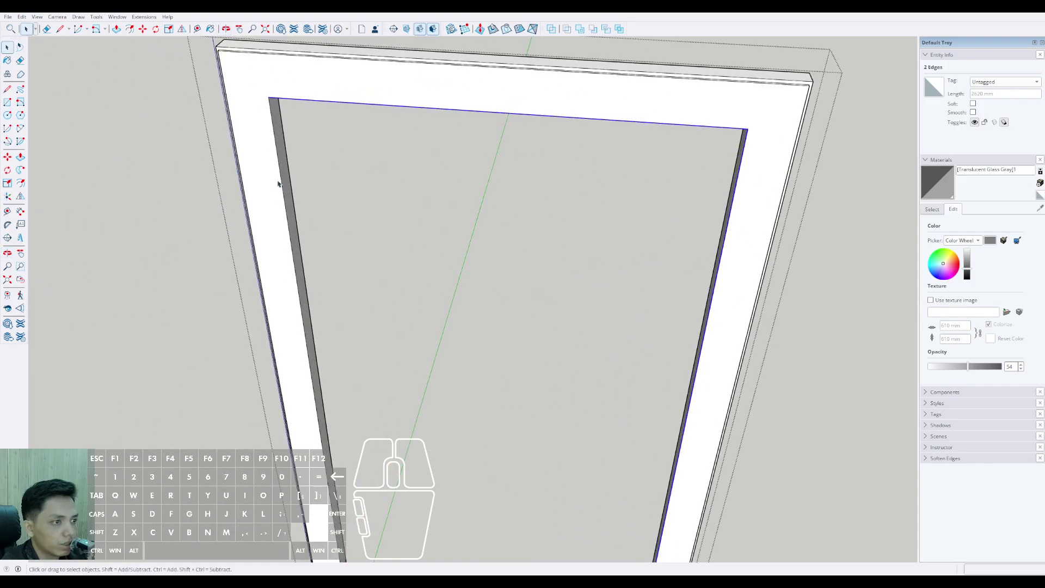
pyautogui.keyDown('shift'); pyautogui.click(280, 177); pyautogui.keyUp('shift')
pyautogui.scroll(-4, 294, 245)
pyautogui.scroll(5, 328, 426)
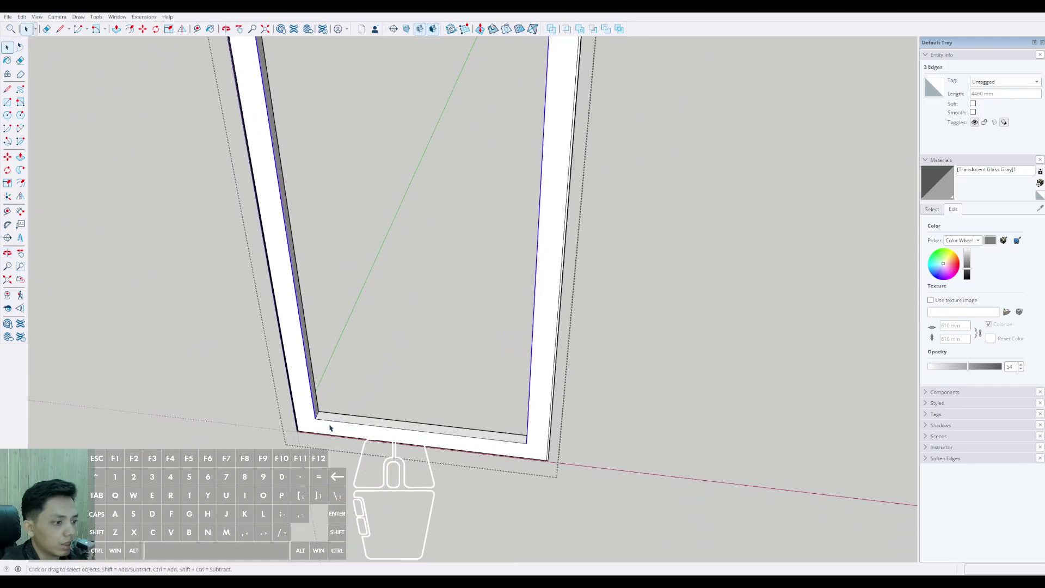
pyautogui.keyDown('shift'); pyautogui.click(326, 422); pyautogui.keyUp('shift')
pyautogui.scroll(-5, 392, 390)
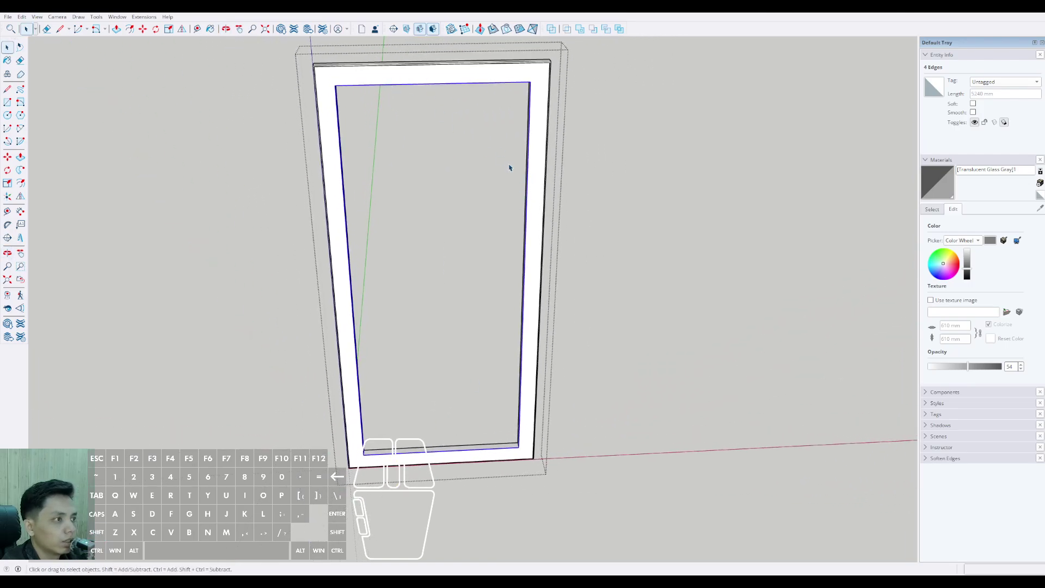
pyautogui.scroll(5, 515, 283)
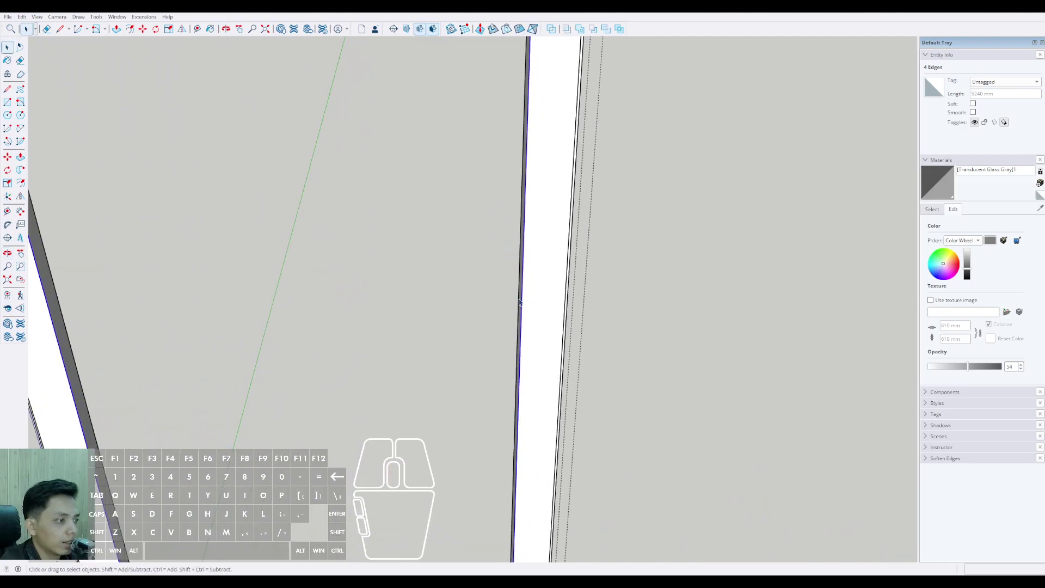
pyautogui.click(21, 183)
pyautogui.scroll(2, 536, 305)
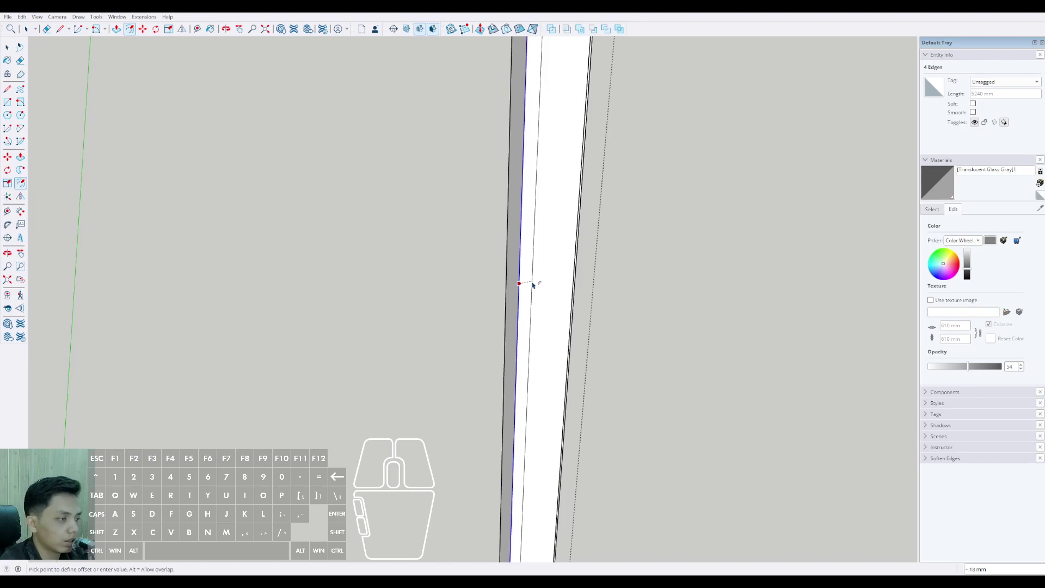
pyautogui.press('space')
# Push/Pull the narrow strip around the sash opening to form a shallow step, and close the group
pyautogui.scroll(6, 528, 305)
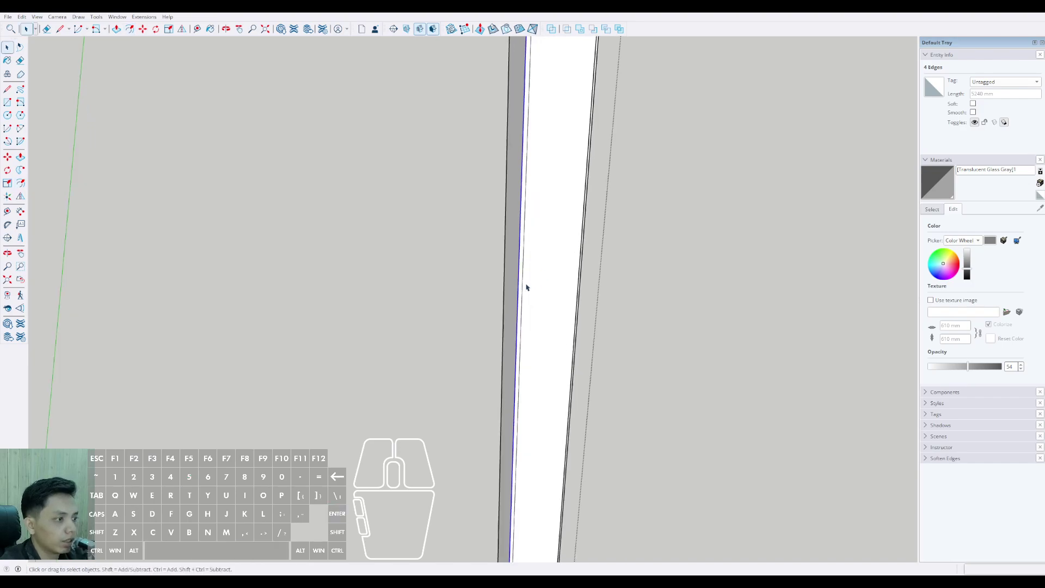
pyautogui.click(524, 325)
pyautogui.moveTo(524, 326); pyautogui.dragTo(323, 299, button='middle')
pyautogui.scroll(2, 491, 354)
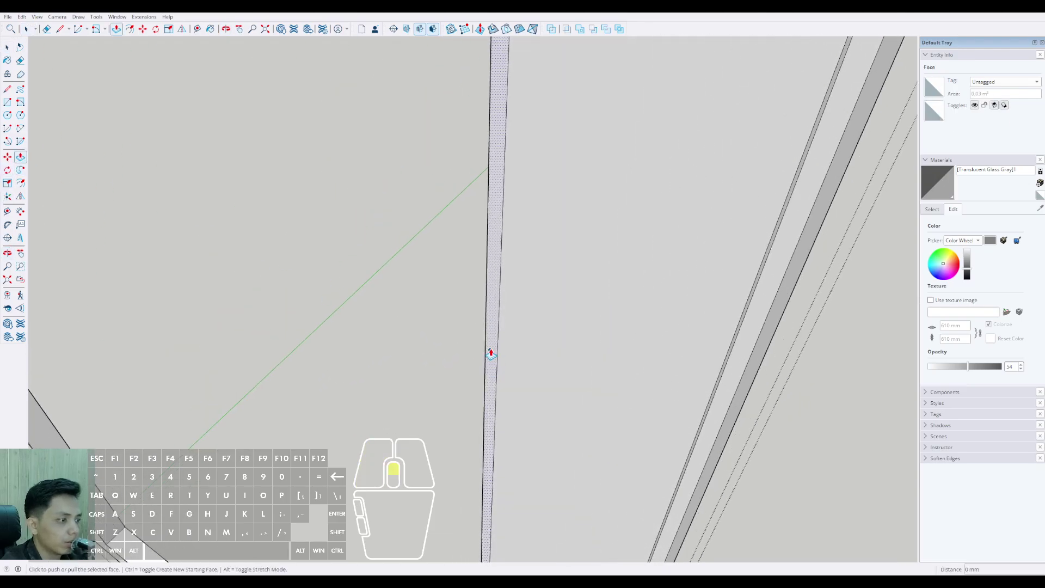
pyautogui.moveTo(490, 329); pyautogui.dragTo(586, 362, button='middle')
pyautogui.press('space')
pyautogui.scroll(-6, 556, 375)
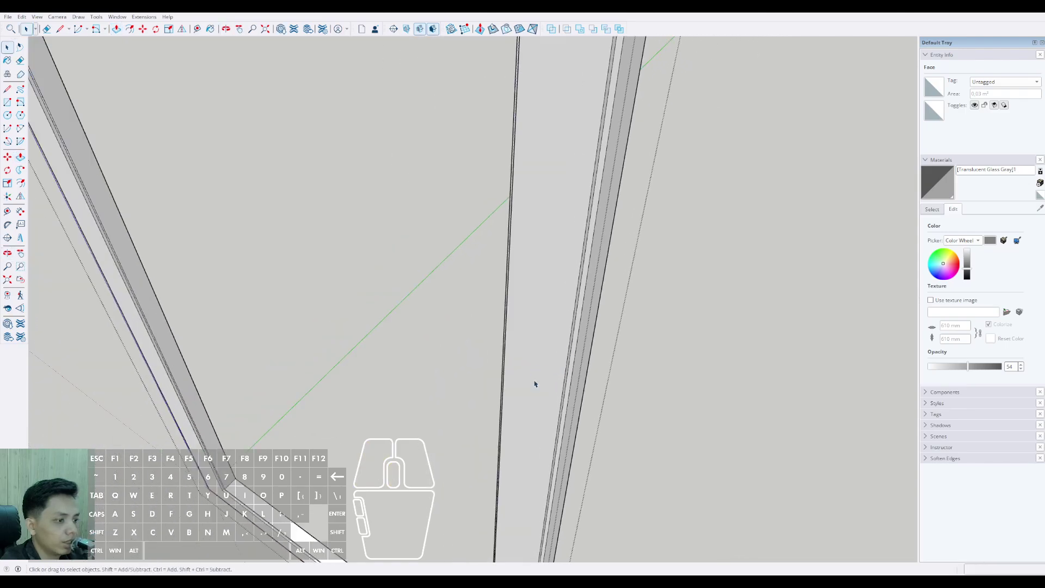
pyautogui.click(672, 269)
# Examine the step around the sash opening and the fit of the selected glass pane
pyautogui.scroll(4, 262, 453)
pyautogui.moveTo(262, 453); pyautogui.dragTo(408, 407, button='middle')
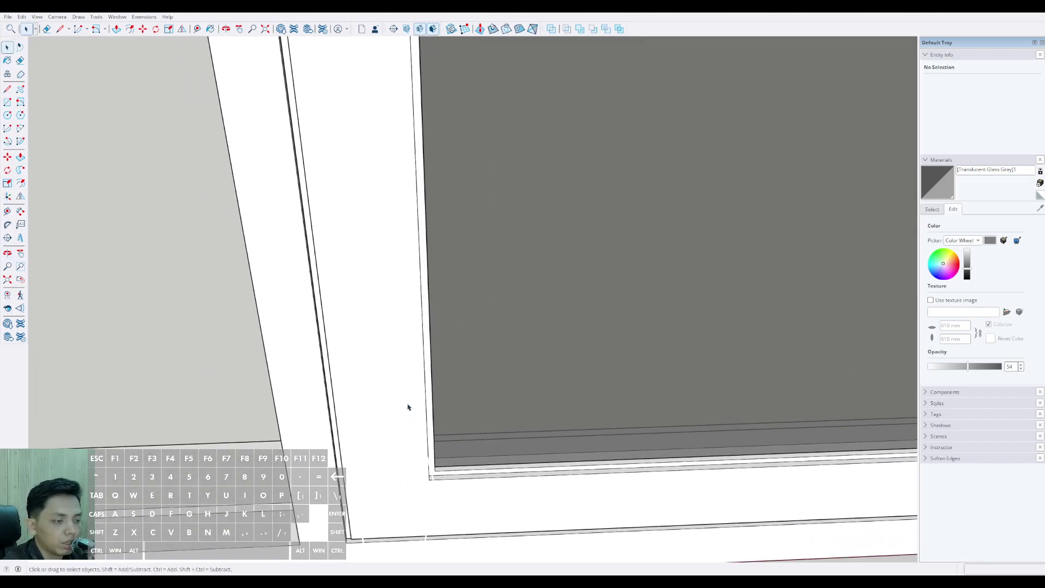
pyautogui.scroll(-8, 490, 456)
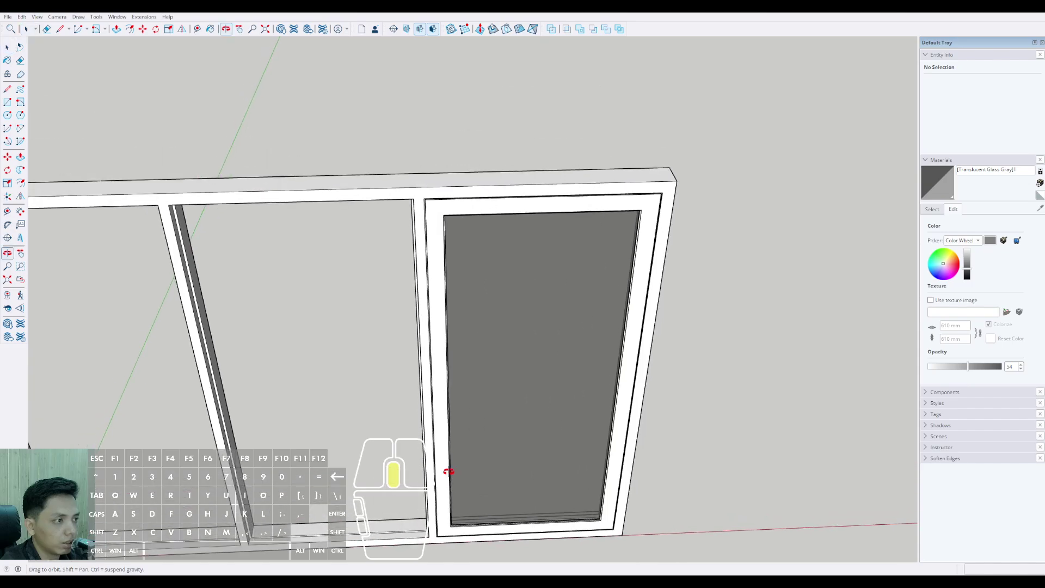
pyautogui.scroll(-4, 553, 309)
pyautogui.moveTo(553, 309); pyautogui.dragTo(568, 263, button='middle')
pyautogui.scroll(2, 523, 268)
pyautogui.click(549, 240)
pyautogui.scroll(5, 581, 234)
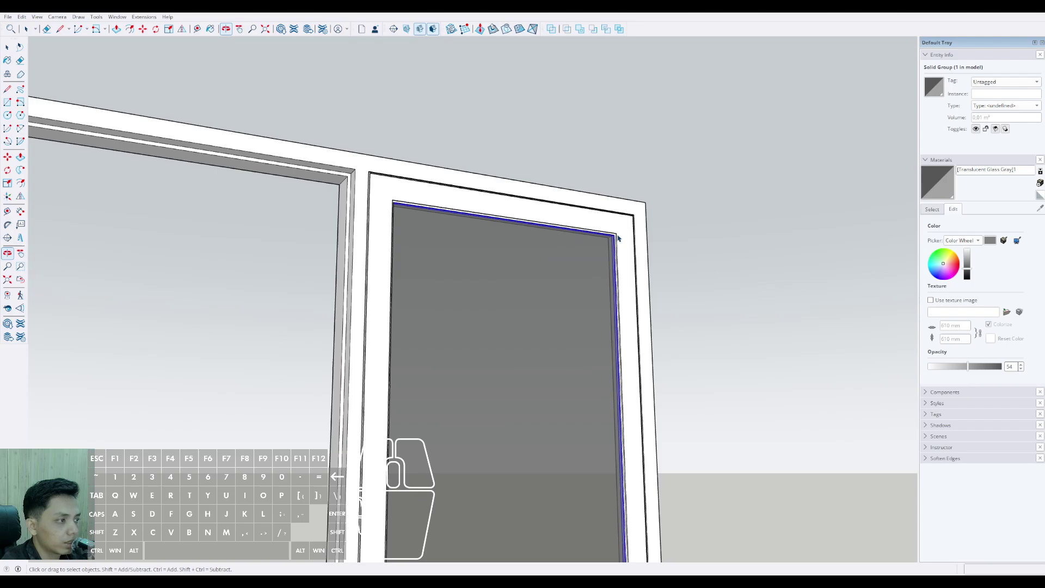
# Group the sash together with its glass pane and convert the group into a component
pyautogui.keyDown('shift'); pyautogui.click(623, 223); pyautogui.keyUp('shift')
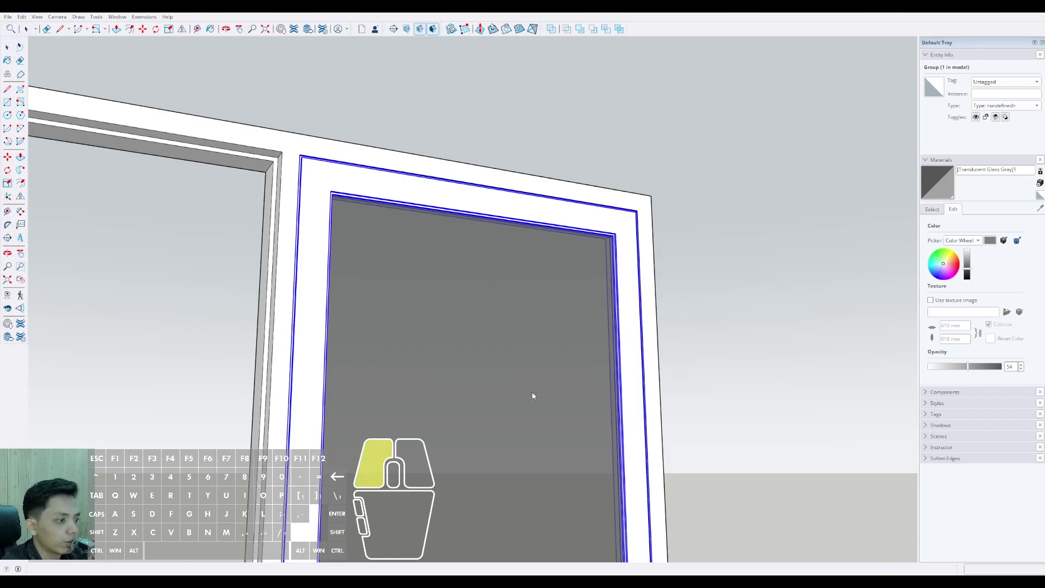
pyautogui.scroll(-5, 608, 261)
pyautogui.moveTo(561, 273); pyautogui.dragTo(503, 308, button='middle')
pyautogui.scroll(4, 588, 258)
pyautogui.scroll(-1, 613, 252)
pyautogui.moveTo(629, 235); pyautogui.dragTo(497, 296, button='middle')
pyautogui.scroll(-6, 296, 350)
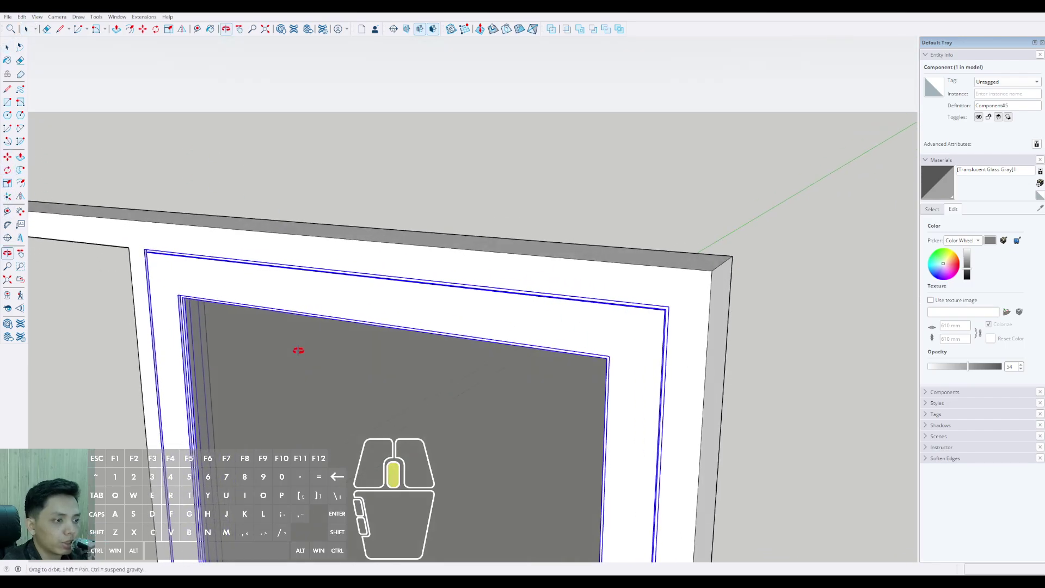
pyautogui.scroll(4, 540, 339)
pyautogui.moveTo(540, 339); pyautogui.dragTo(530, 299, button='middle')
pyautogui.moveTo(342, 169); pyautogui.dragTo(327, 186, button='middle')
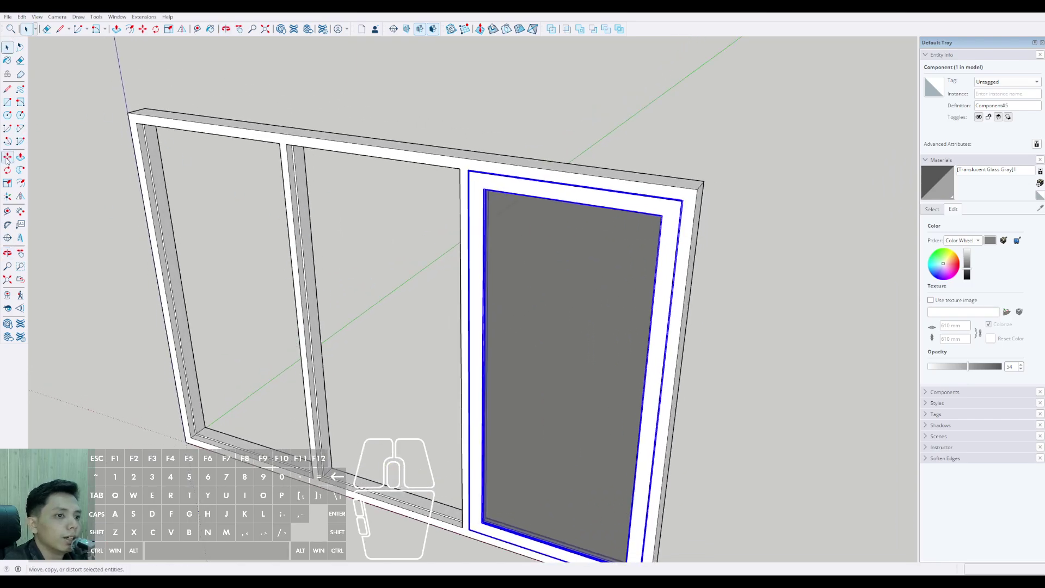
# Copy the sash component from the end bay into the middle bay, snapping its outer upper corner to the bay's upper corner
pyautogui.scroll(6, 677, 169)
pyautogui.click(679, 162)
pyautogui.press('ctrl')
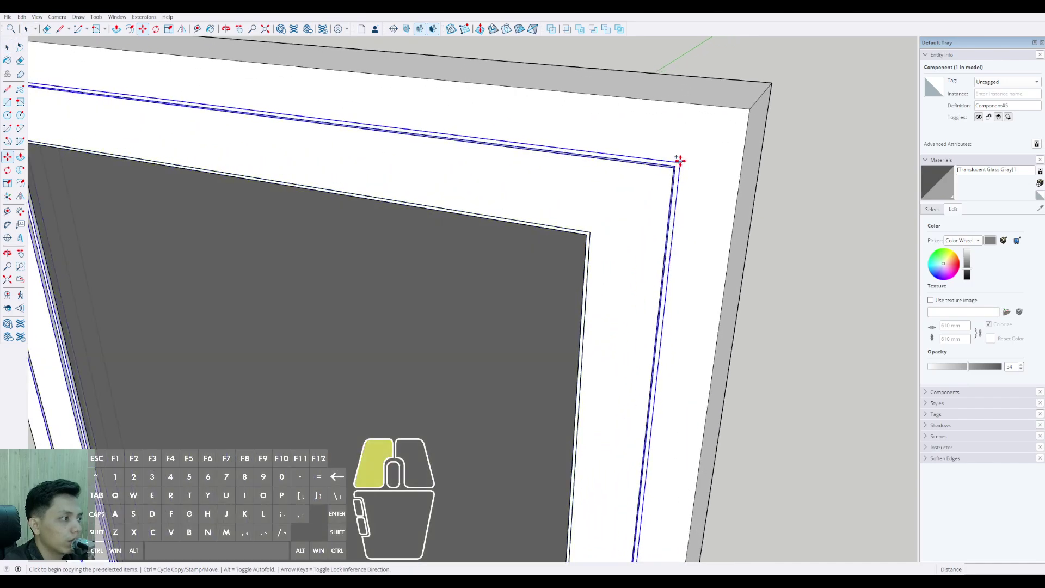
pyautogui.scroll(-5, 624, 154)
pyautogui.scroll(8, 499, 159)
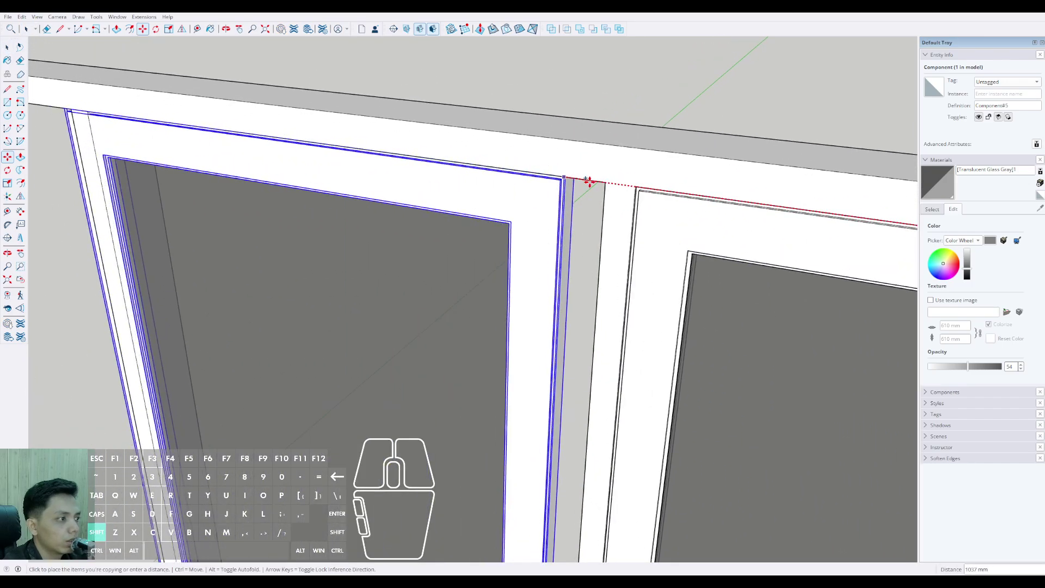
pyautogui.press('shift')
pyautogui.click(614, 179)
# Copy the sash component about 980 mm along the frame into the remaining empty bay
pyautogui.press('ctrl')
pyautogui.press('shift')
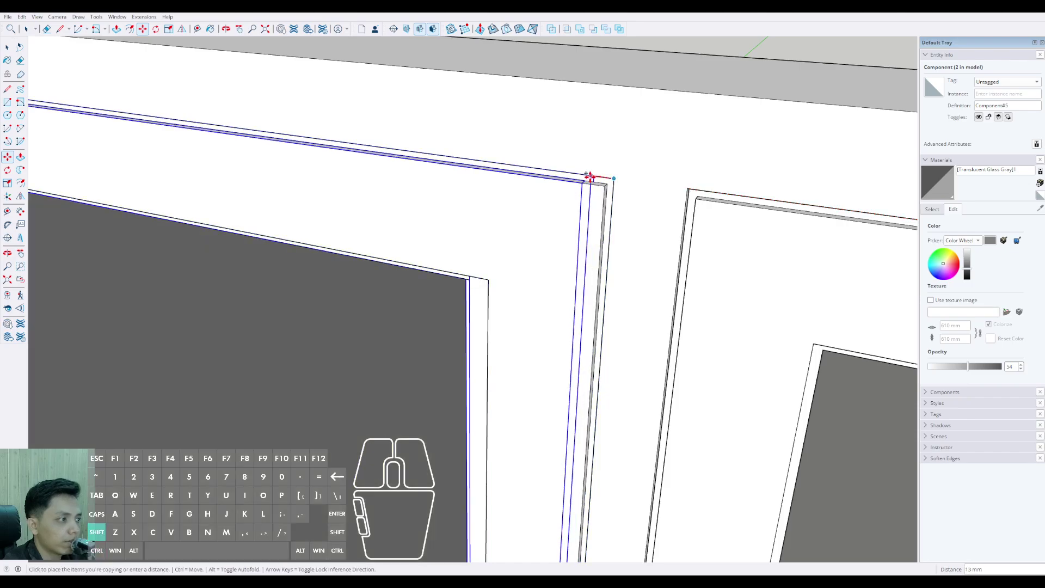
pyautogui.scroll(-5, 535, 172)
pyautogui.keyDown('shift'); pyautogui.moveTo(282, 136); pyautogui.dragTo(719, 239, button='middle'); pyautogui.keyUp('shift')
pyautogui.scroll(2, 486, 198)
pyautogui.scroll(1, 496, 203)
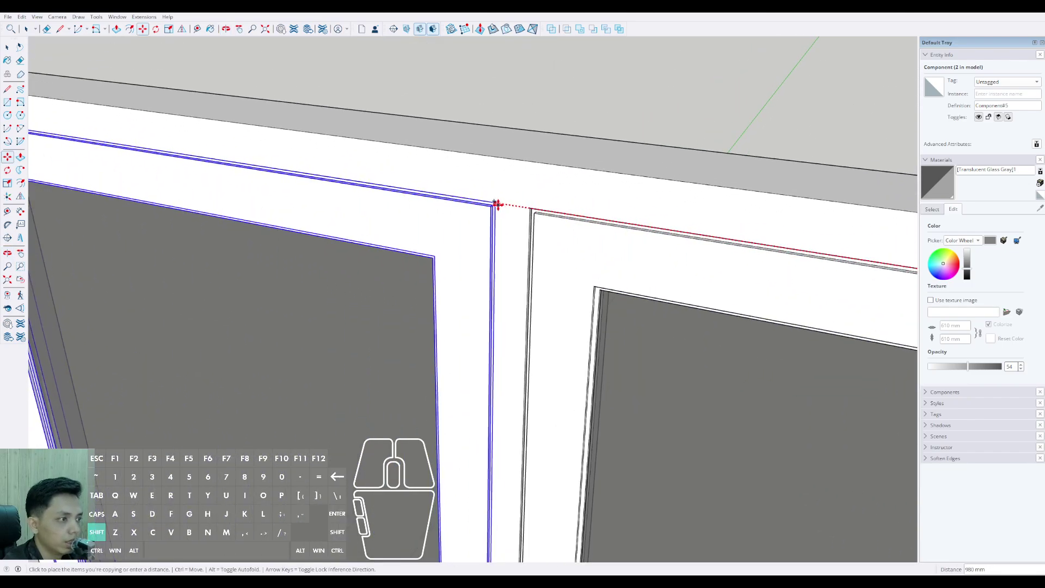
pyautogui.keyDown('shift'); pyautogui.scroll(1, 499, 204); pyautogui.keyUp('shift')
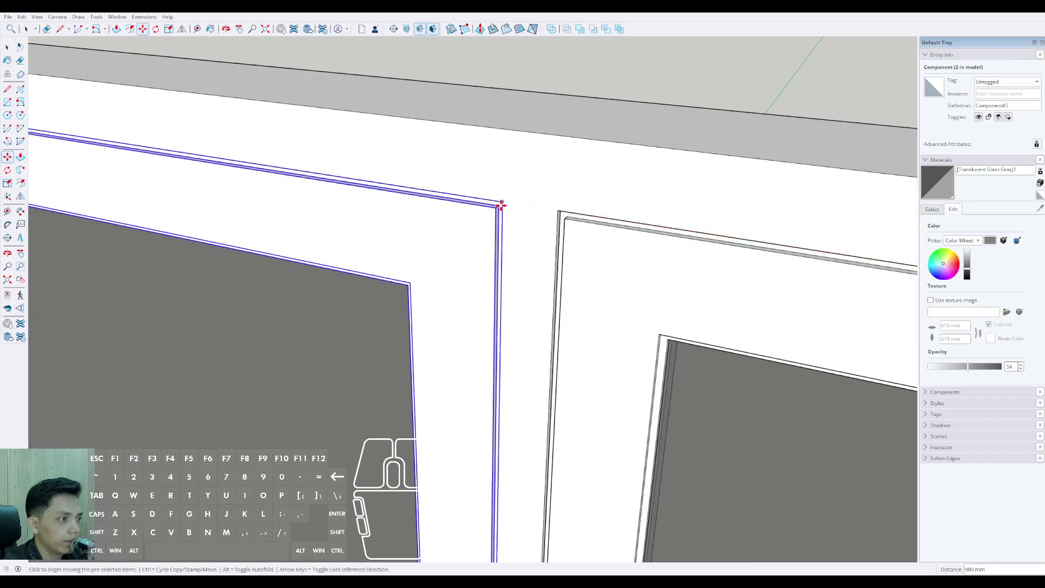
pyautogui.press('space')
# Examine the three fitted sashes within the frame from both ends and from the front
pyautogui.scroll(-8, 436, 226)
pyautogui.moveTo(395, 268); pyautogui.dragTo(469, 229, button='middle')
pyautogui.scroll(1, 495, 343)
pyautogui.moveTo(496, 343)
pyautogui.keyDown('shift'); pyautogui.mouseDown(button='middle')
pyautogui.moveTo(408, 257)
pyautogui.moveTo(413, 291)
pyautogui.mouseUp(button='middle'); pyautogui.keyUp('shift')
pyautogui.scroll(1, 541, 198)
pyautogui.keyDown('shift'); pyautogui.moveTo(542, 198); pyautogui.dragTo(512, 285, button='middle'); pyautogui.keyUp('shift')
pyautogui.scroll(2, 524, 218)
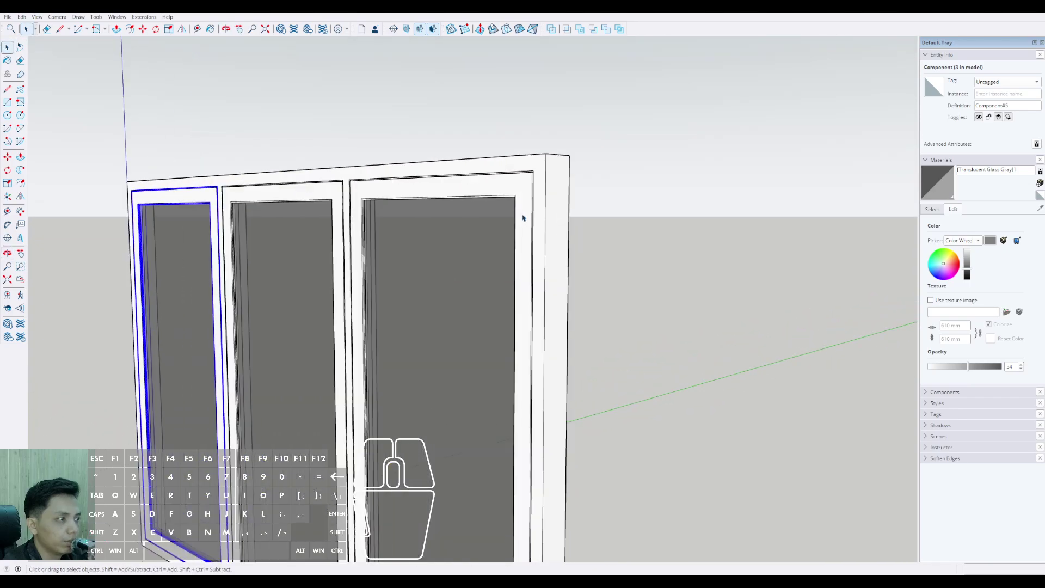
pyautogui.moveTo(512, 237)
pyautogui.mouseDown(button='middle')
pyautogui.moveTo(460, 210)
pyautogui.moveTo(498, 218)
pyautogui.mouseUp(button='middle')
pyautogui.scroll(-3, 457, 280)
pyautogui.moveTo(456, 322)
pyautogui.keyDown('shift'); pyautogui.mouseDown(button='middle')
pyautogui.moveTo(535, 224)
pyautogui.moveTo(861, 235)
pyautogui.mouseUp(button='middle'); pyautogui.keyUp('shift')
pyautogui.moveTo(338, 201); pyautogui.dragTo(516, 210, button='middle')
pyautogui.scroll(-2, 569, 242)
pyautogui.moveTo(569, 247); pyautogui.dragTo(643, 223, button='middle')
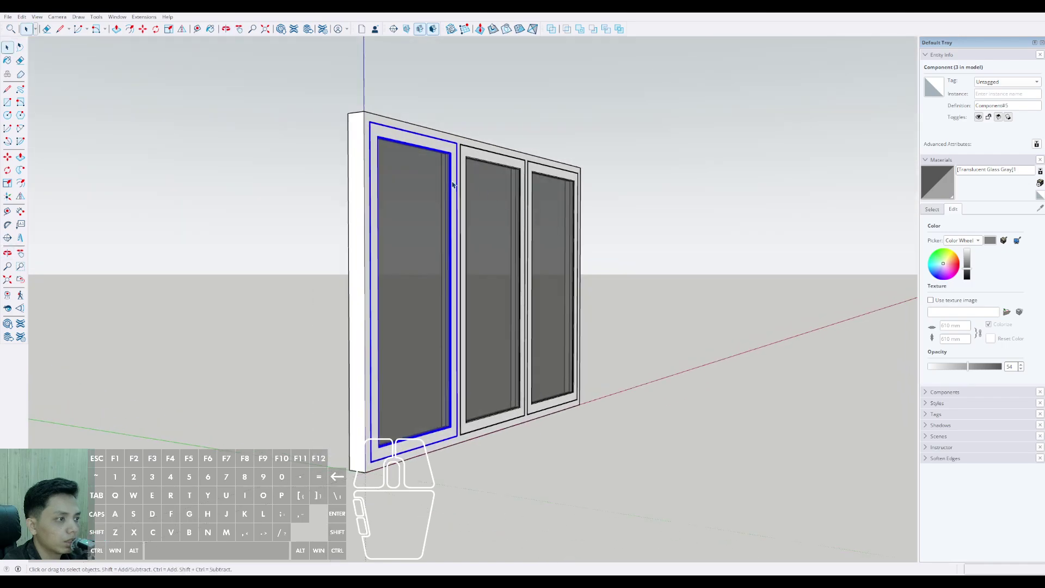
pyautogui.moveTo(453, 185)
pyautogui.mouseDown(button='middle')
pyautogui.moveTo(424, 227)
pyautogui.moveTo(481, 231)
pyautogui.moveTo(367, 243)
pyautogui.moveTo(527, 276)
pyautogui.moveTo(448, 272)
pyautogui.moveTo(467, 269)
pyautogui.moveTo(557, 307)
pyautogui.moveTo(485, 257)
pyautogui.moveTo(942, 230)
pyautogui.mouseUp(button='middle')
pyautogui.moveTo(531, 294); pyautogui.dragTo(550, 283, button='middle')
# Paint the frame and all three sashes with the Wood Veneer 02 material, and clear the selection
pyautogui.click(934, 212)
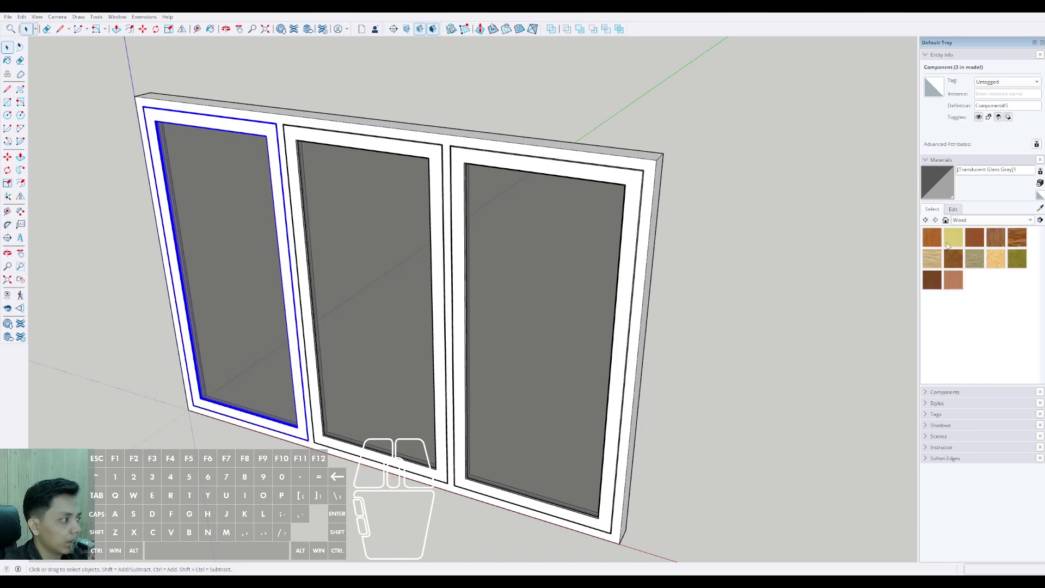
pyautogui.click(625, 184)
pyautogui.scroll(2, 645, 166)
pyautogui.click(643, 163)
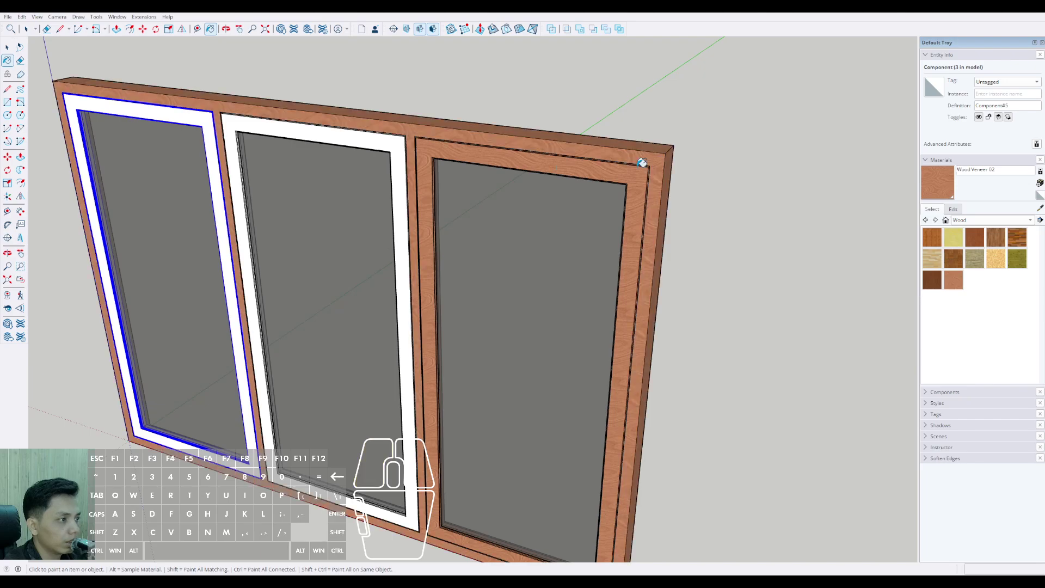
pyautogui.click(407, 151)
pyautogui.click(211, 121)
pyautogui.scroll(-3, 423, 250)
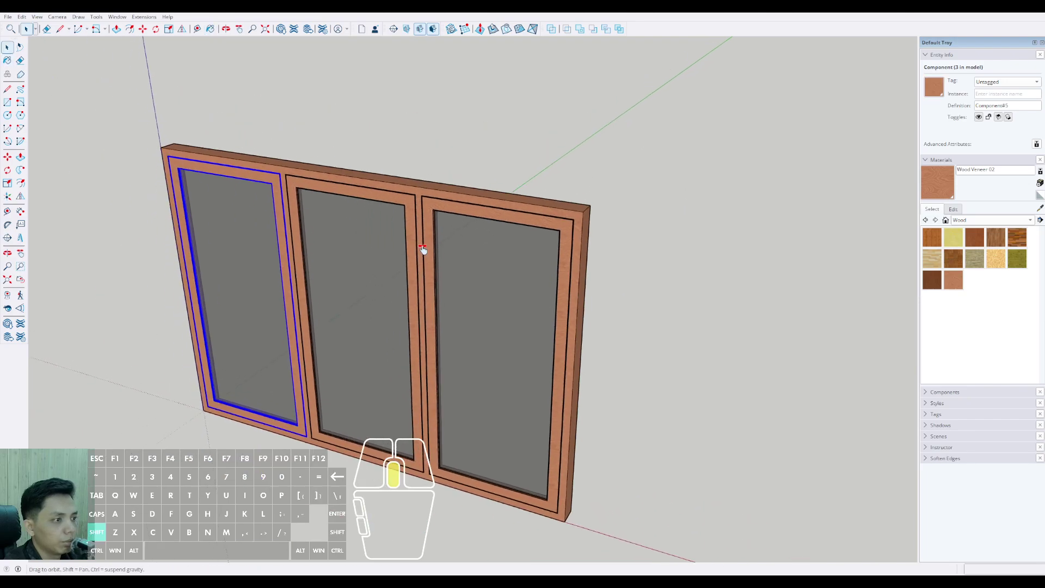
pyautogui.press('space')
pyautogui.click(689, 160)
# Darken the colour of the Wood Veneer 02 material to a deep reddish brown
pyautogui.scroll(3, 530, 273)
pyautogui.click(953, 209)
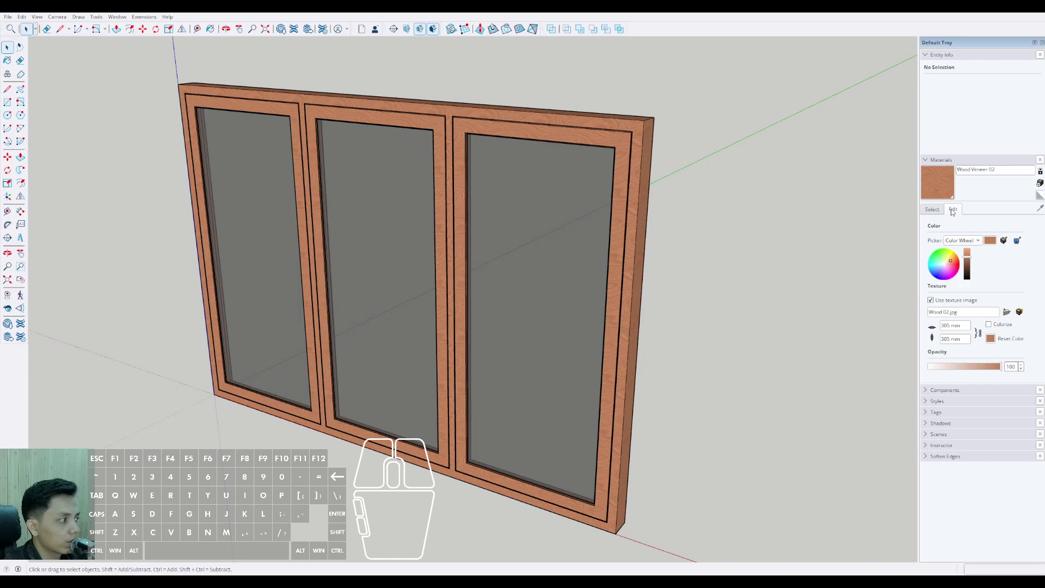
pyautogui.click(968, 269)
pyautogui.moveTo(462, 327); pyautogui.dragTo(907, 260, button='middle')
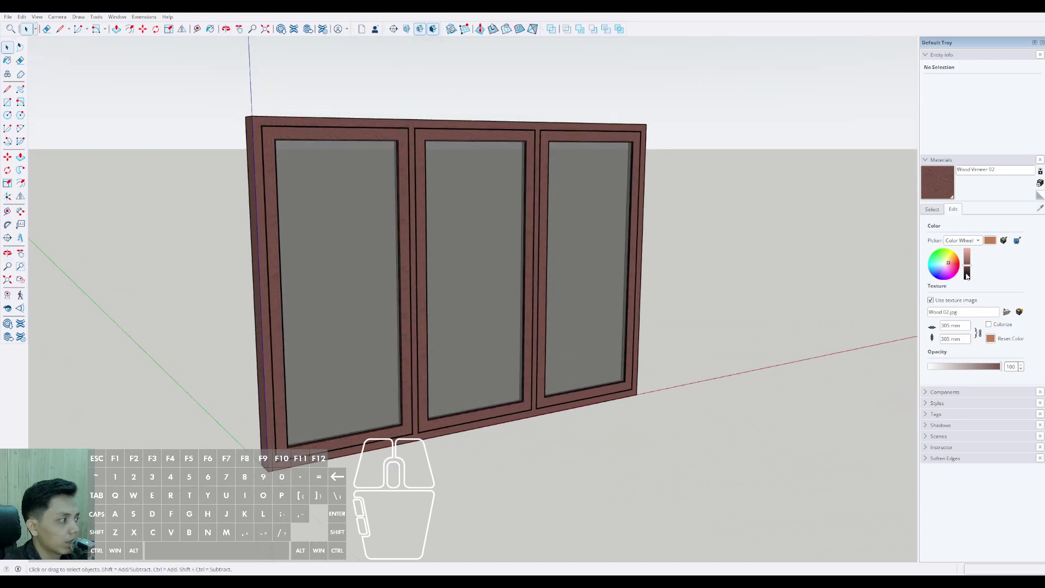
pyautogui.moveTo(558, 231)
pyautogui.mouseDown(button='middle')
pyautogui.moveTo(443, 274)
pyautogui.moveTo(435, 308)
pyautogui.mouseUp(button='middle')
pyautogui.moveTo(733, 228); pyautogui.dragTo(693, 299)
pyautogui.scroll(4, 607, 245)
pyautogui.moveTo(606, 245)
pyautogui.mouseDown(button='middle')
pyautogui.moveTo(532, 232)
pyautogui.moveTo(543, 250)
pyautogui.mouseUp(button='middle')
pyautogui.scroll(5, 523, 219)
pyautogui.scroll(-1, 515, 229)
pyautogui.scroll(-2, 512, 243)
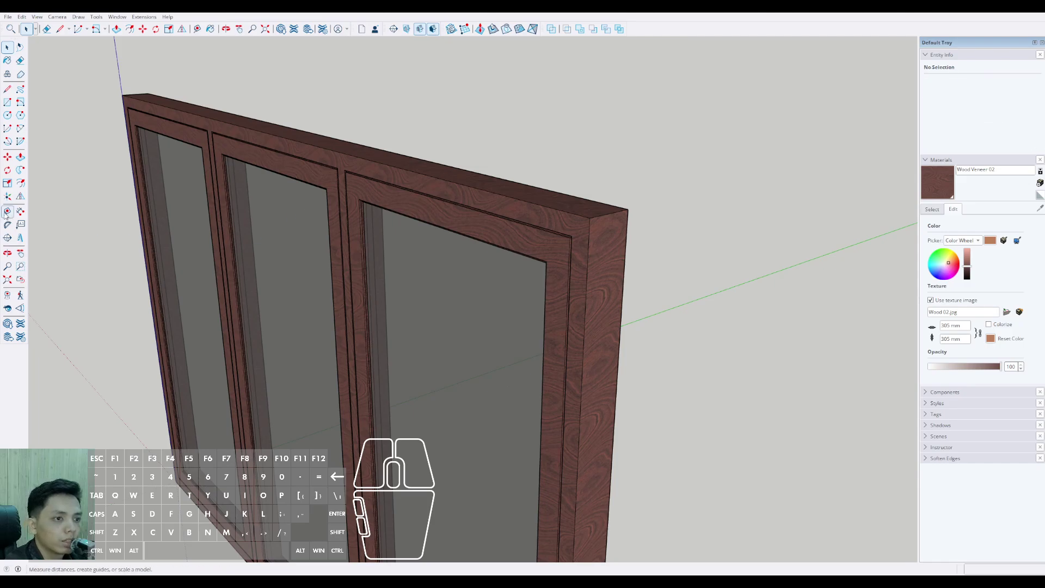
# Create a guide line parallel to the frame's top edge and 50 mm from it, through the end sash's upper corner
pyautogui.scroll(7, 518, 275)
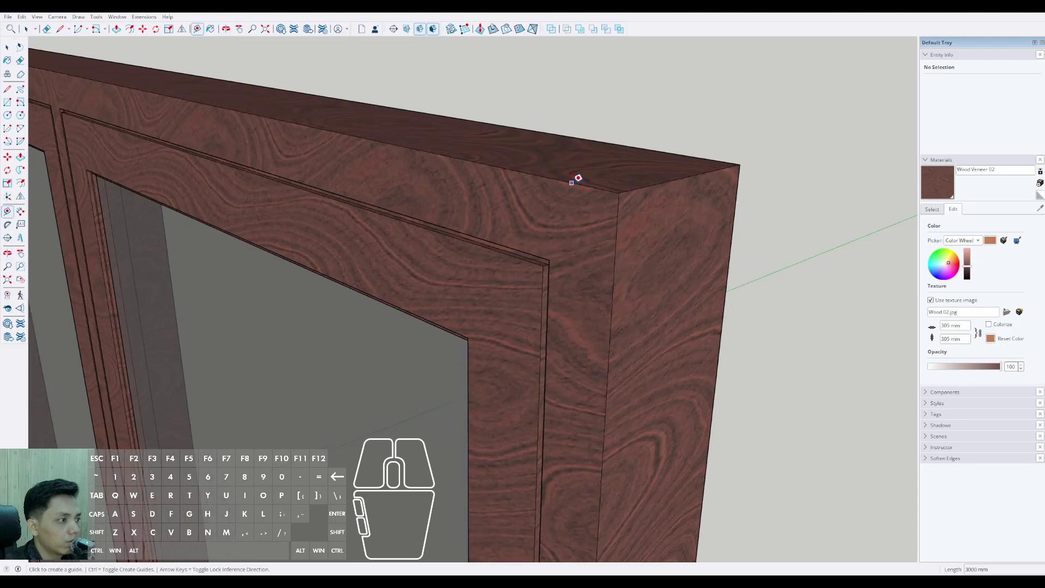
pyautogui.moveTo(572, 183); pyautogui.dragTo(566, 224, button='middle')
pyautogui.scroll(-5, 515, 183)
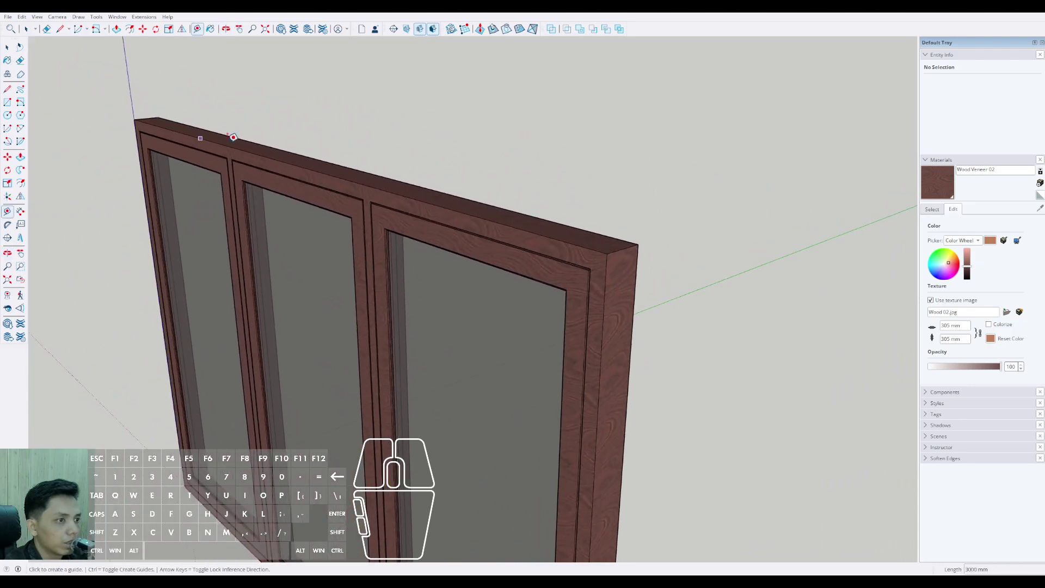
pyautogui.scroll(5, 604, 240)
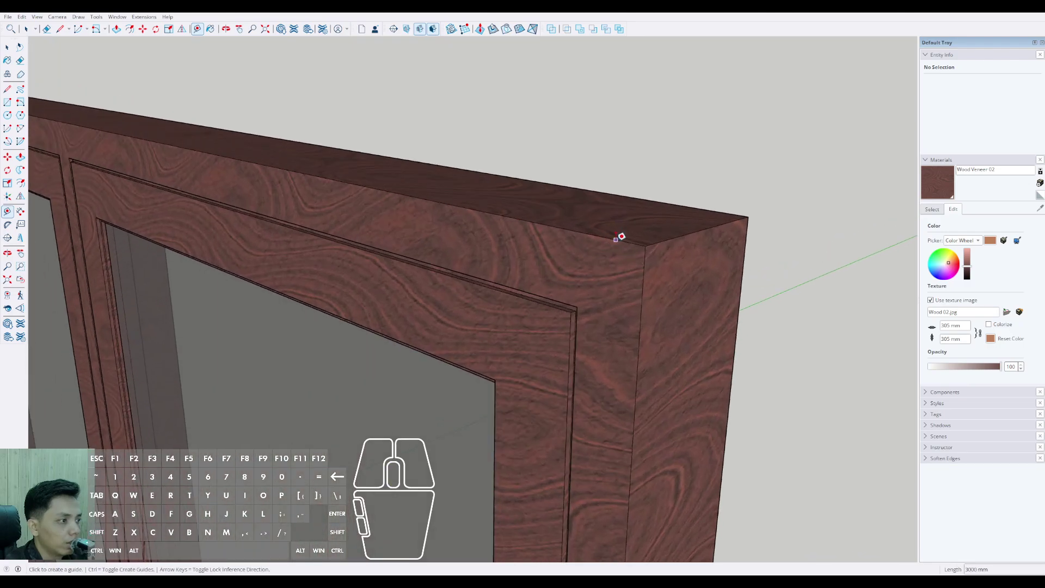
pyautogui.scroll(8, 620, 269)
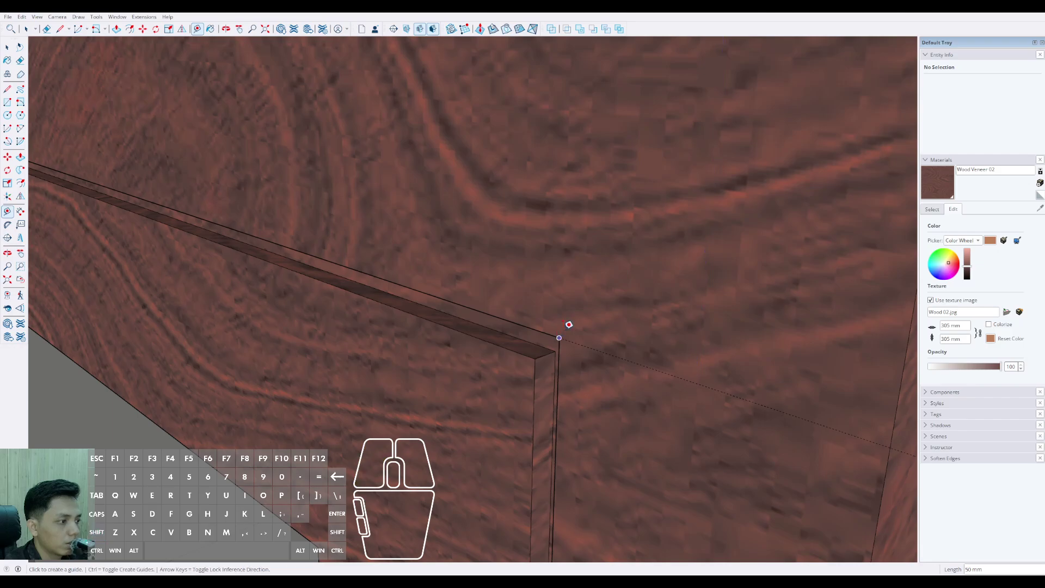
pyautogui.click(560, 336)
pyautogui.press('space')
pyautogui.scroll(-10, 582, 272)
pyautogui.moveTo(592, 307); pyautogui.dragTo(561, 281, button='middle')
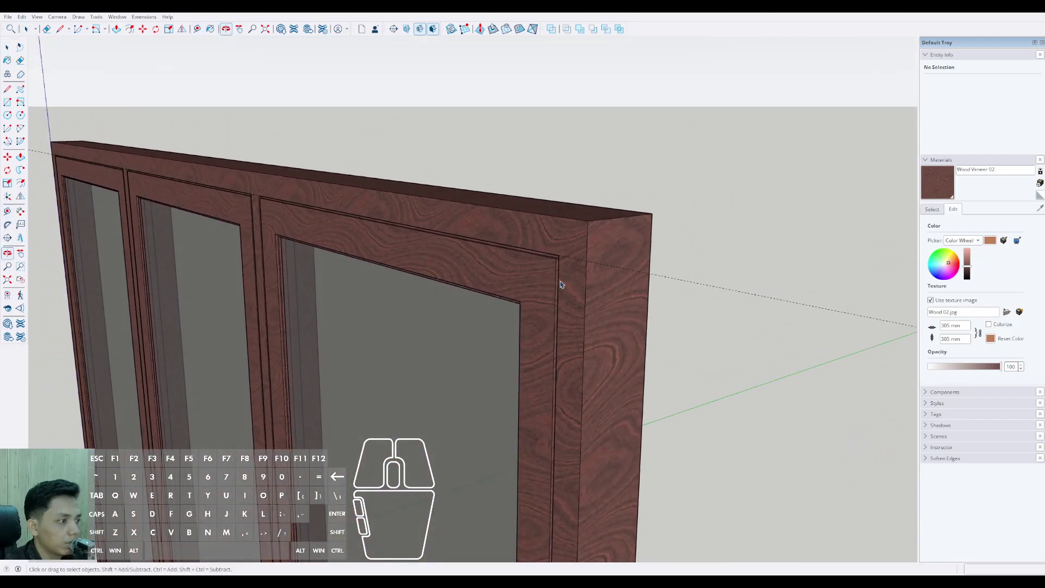
# Rotate the end sash outward about 15.5 degrees, centred where the guide line meets the frame's vertical edge
pyautogui.scroll(-5, 561, 285)
pyautogui.scroll(6, 552, 267)
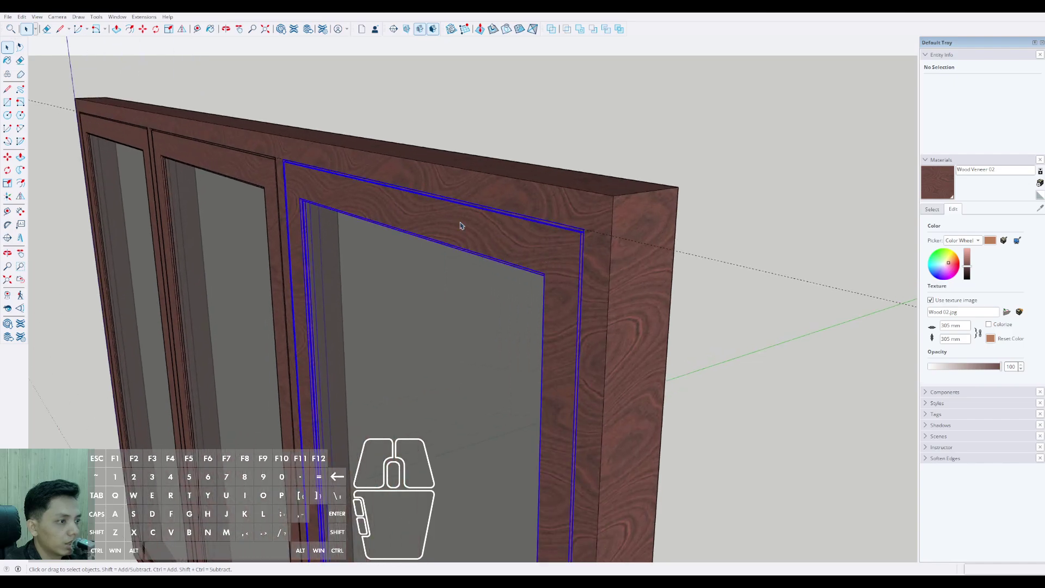
pyautogui.scroll(-4, 462, 226)
pyautogui.moveTo(460, 247); pyautogui.dragTo(413, 248, button='middle')
pyautogui.scroll(2, 514, 154)
pyautogui.scroll(-2, 486, 275)
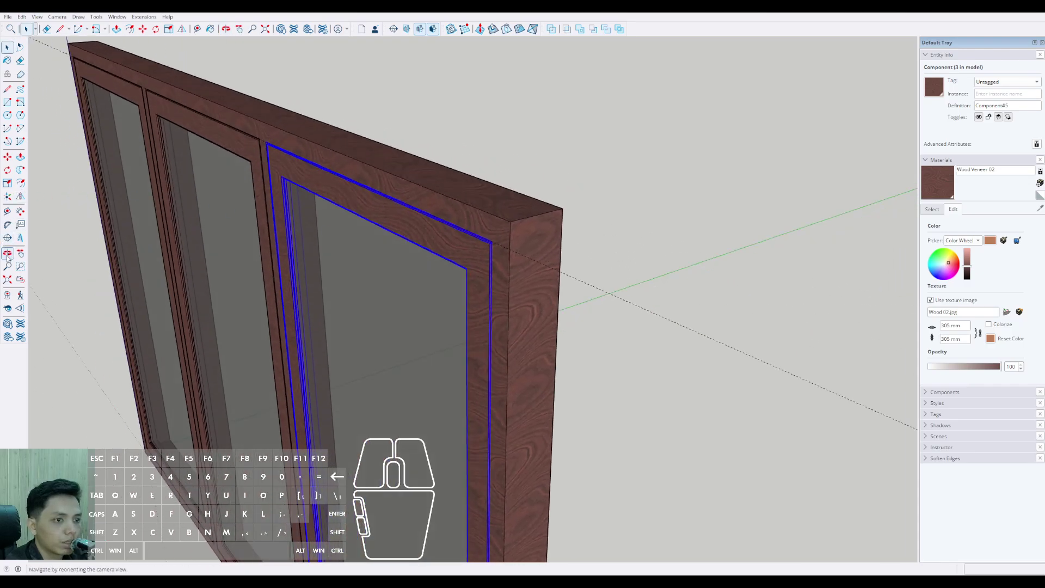
pyautogui.click(9, 172)
pyautogui.scroll(5, 504, 245)
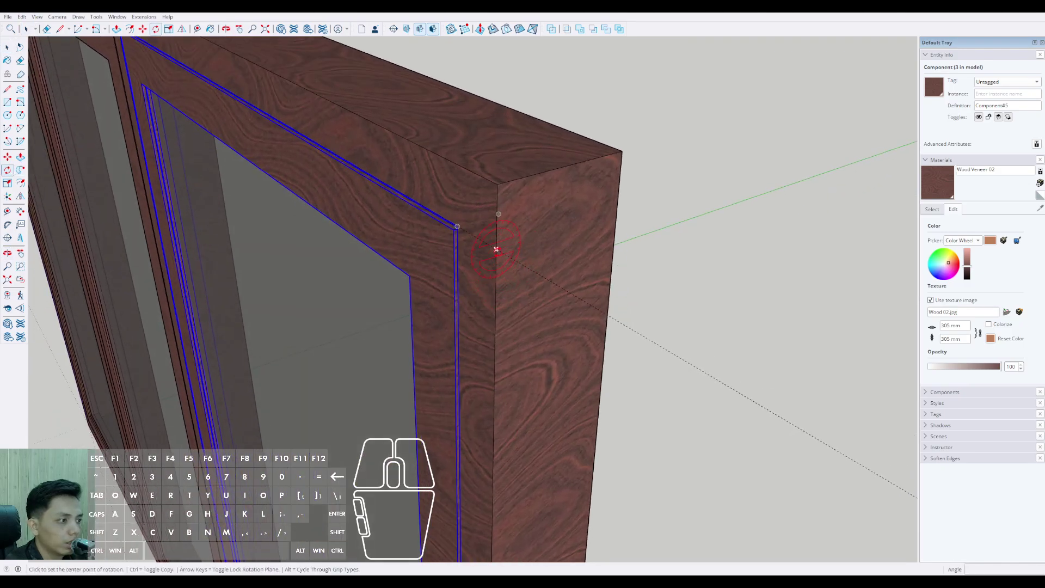
pyautogui.scroll(2, 496, 249)
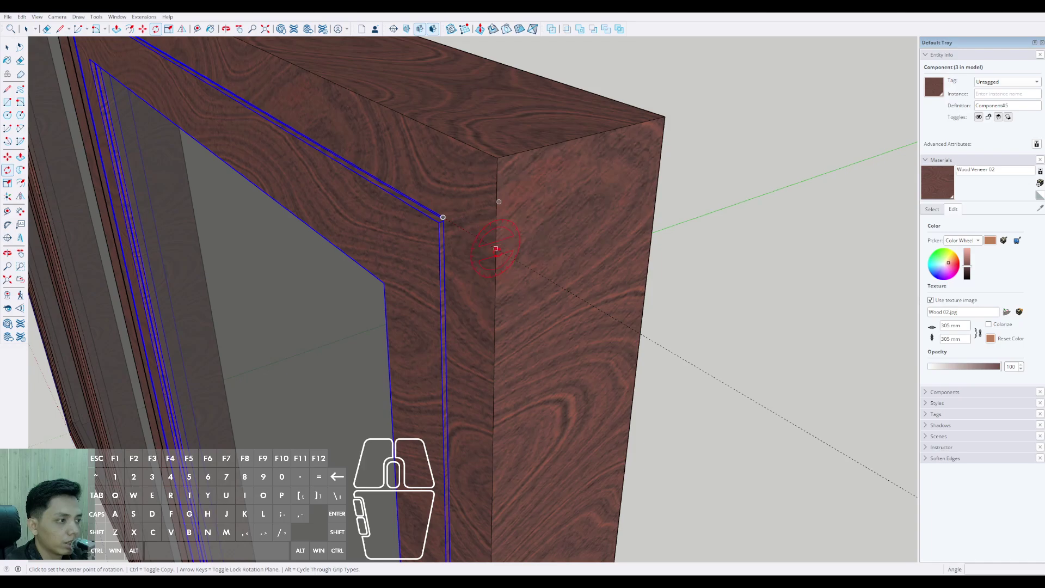
pyautogui.click(496, 249)
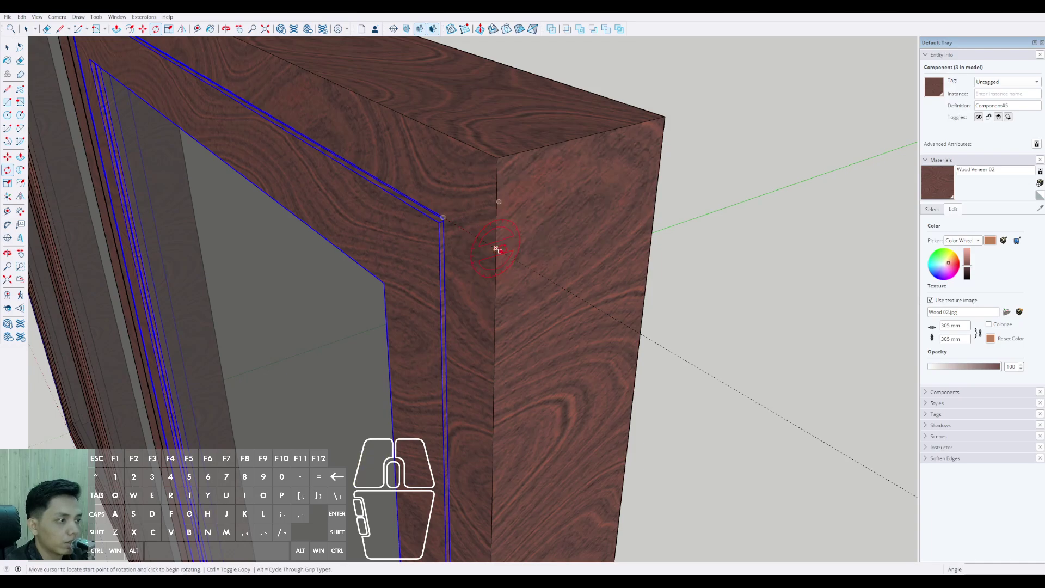
pyautogui.moveTo(495, 249); pyautogui.dragTo(553, 232, button='middle')
pyautogui.moveTo(487, 252); pyautogui.dragTo(510, 269, button='middle')
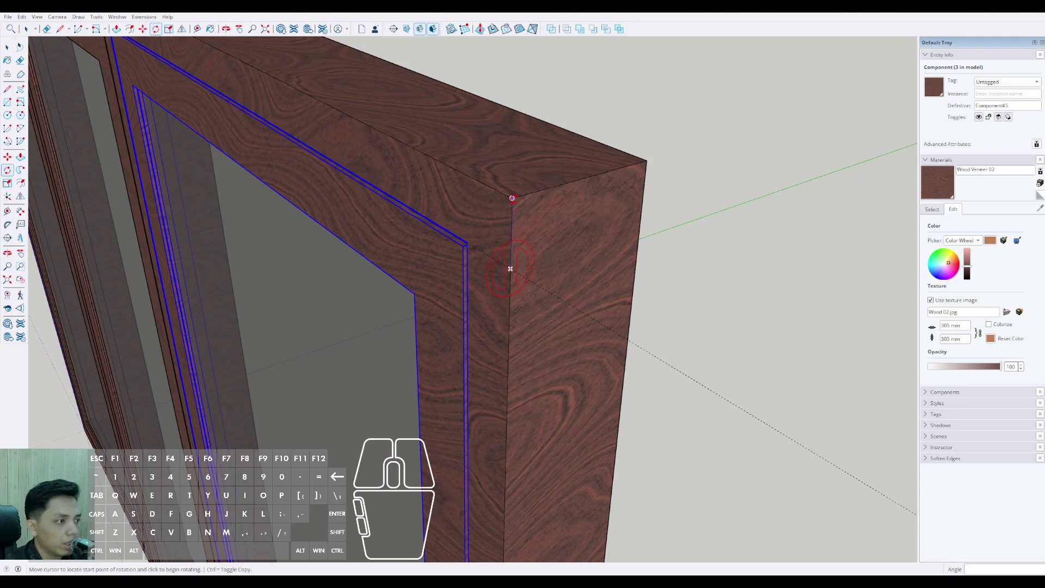
pyautogui.click(512, 198)
pyautogui.scroll(-3, 525, 197)
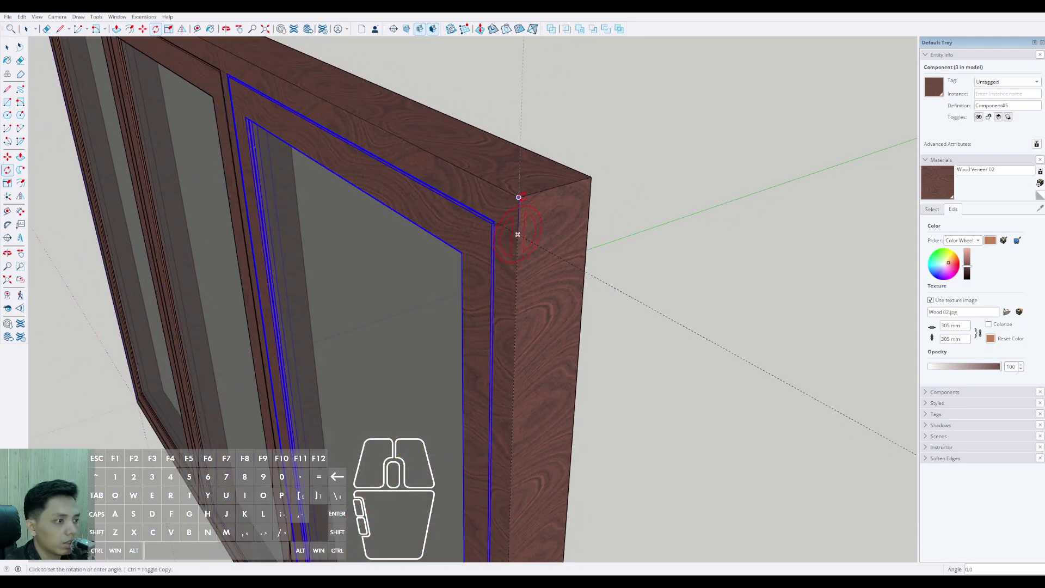
pyautogui.click(517, 227)
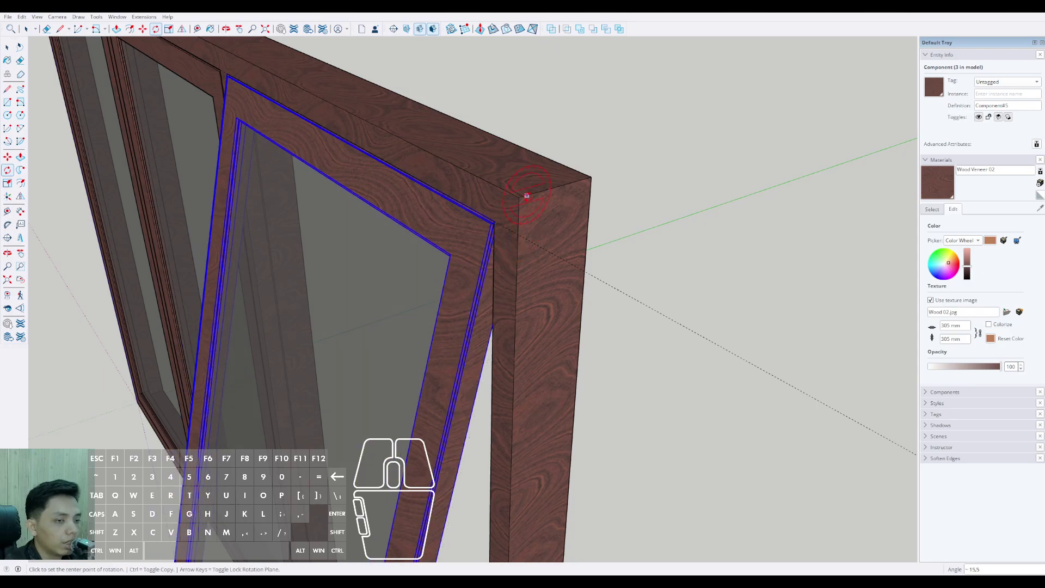
# Rotate the middle sash outward about 30 degrees, centred where the guide line meets the frame's vertical edge
pyautogui.scroll(-6, 527, 196)
pyautogui.moveTo(526, 207); pyautogui.dragTo(582, 261, button='middle')
pyautogui.scroll(3, 448, 254)
pyautogui.moveTo(448, 254); pyautogui.dragTo(460, 278, button='middle')
pyautogui.moveTo(460, 277)
pyautogui.keyDown('shift'); pyautogui.mouseDown(button='middle')
pyautogui.moveTo(448, 230)
pyautogui.moveTo(432, 236)
pyautogui.moveTo(407, 217)
pyautogui.mouseUp(button='middle'); pyautogui.keyUp('shift')
pyautogui.click(351, 158)
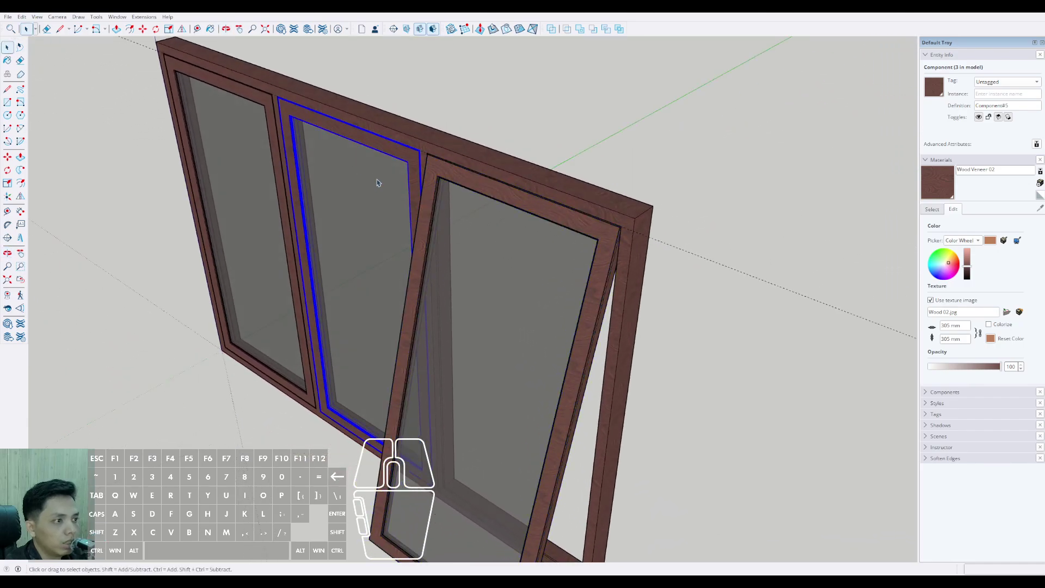
pyautogui.scroll(6, 376, 179)
pyautogui.scroll(-6, 342, 184)
pyautogui.scroll(-4, 365, 194)
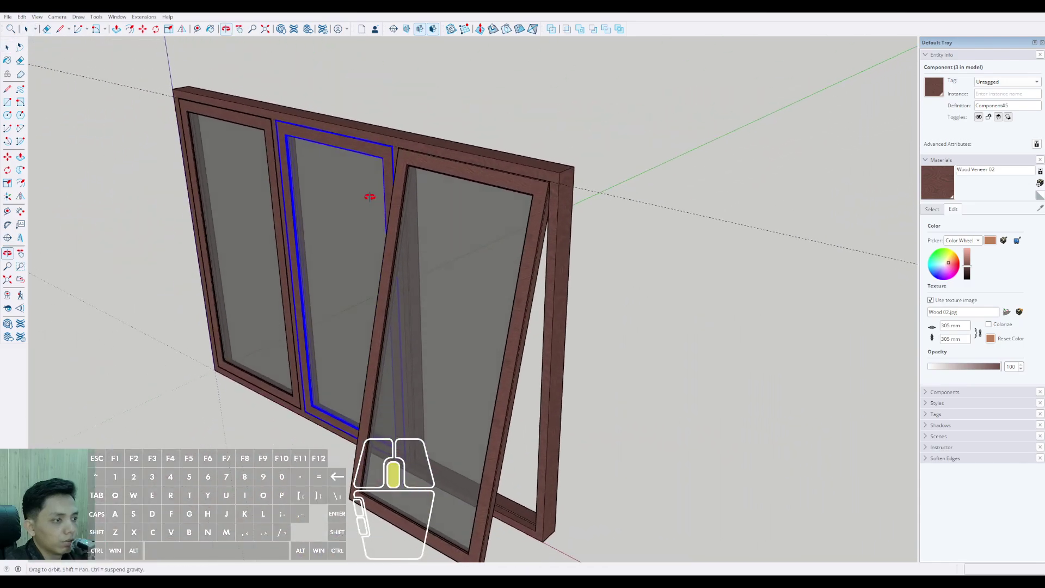
pyautogui.scroll(4, 345, 217)
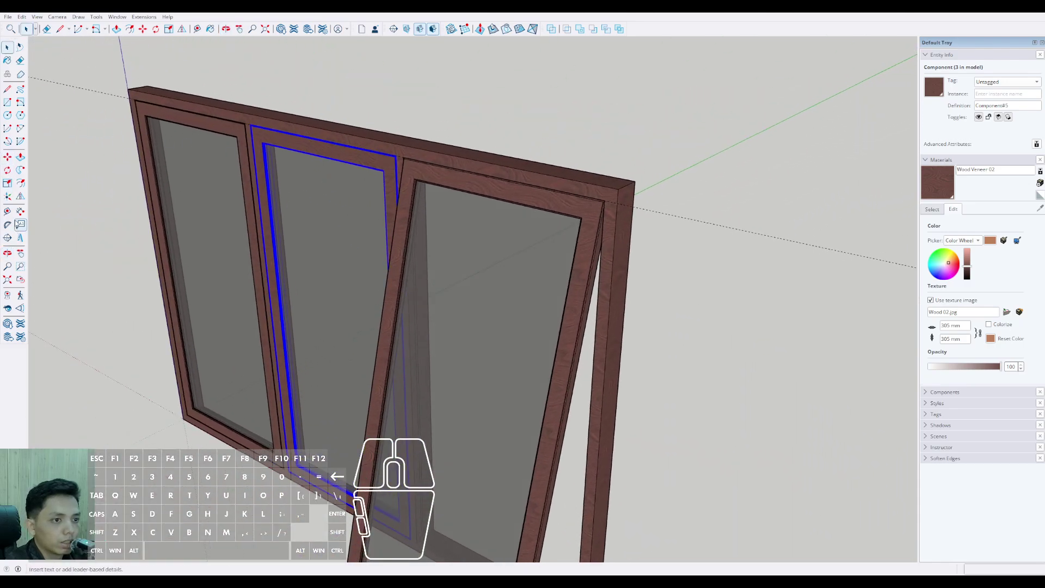
pyautogui.click(9, 170)
pyautogui.scroll(6, 544, 207)
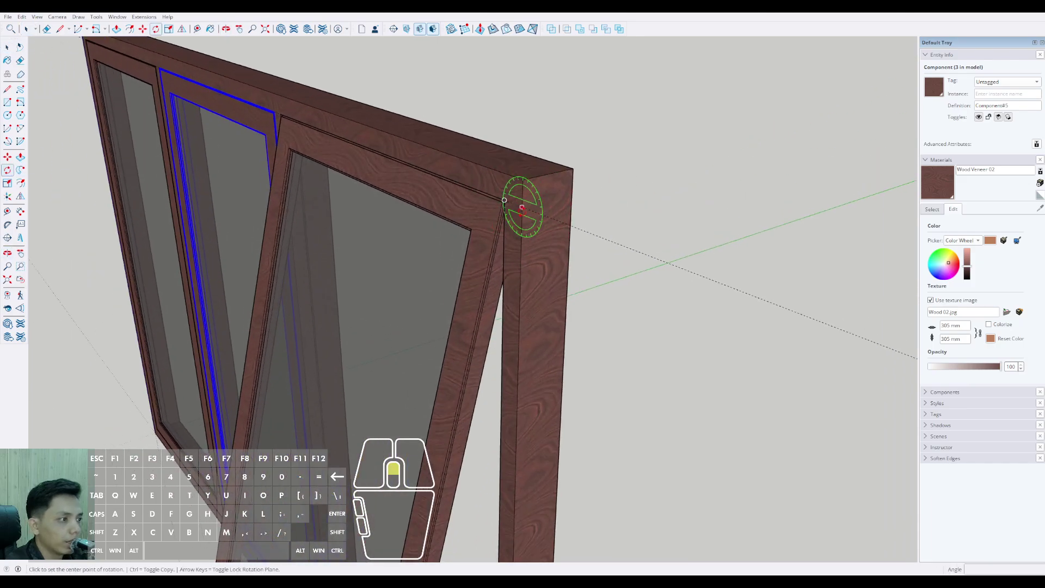
pyautogui.click(521, 201)
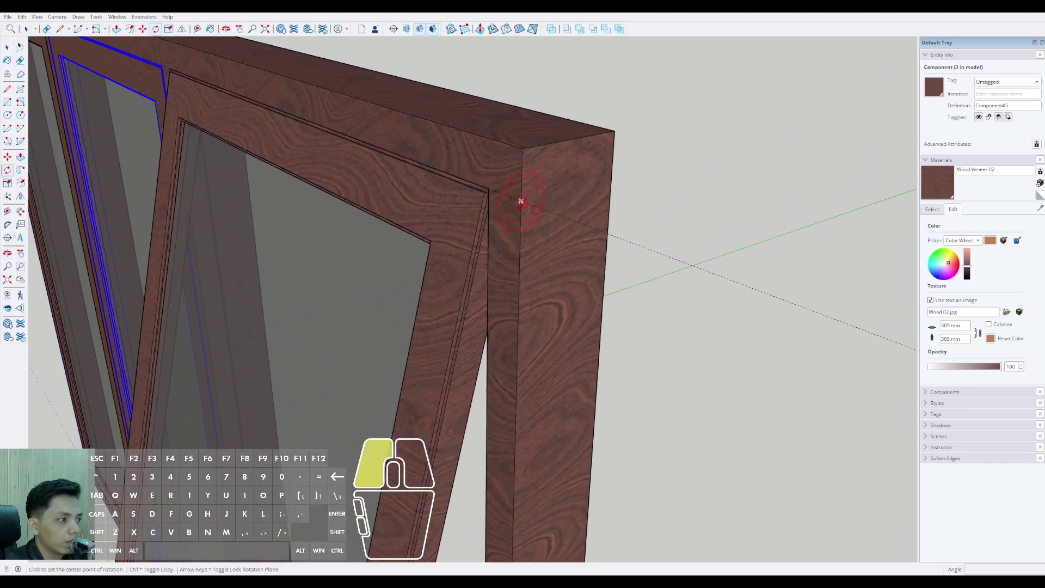
pyautogui.click(581, 187)
pyautogui.scroll(-1, 595, 219)
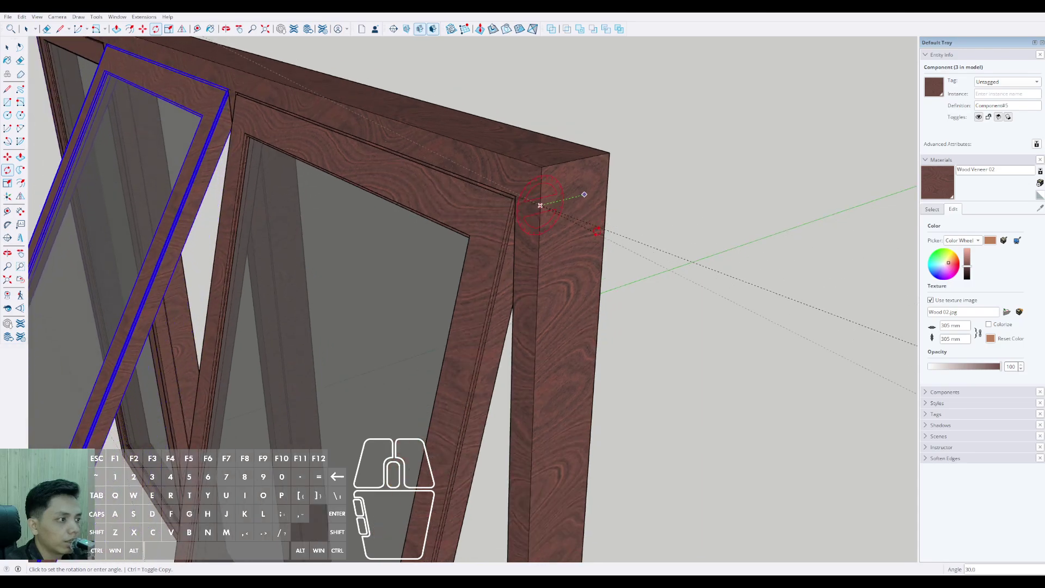
pyautogui.click(598, 231)
pyautogui.press('space')
# Rotate the remaining closed end sash outward about the guide line's intersection with the frame's near vertical edge, and clear the selection
pyautogui.scroll(-5, 577, 214)
pyautogui.moveTo(403, 234); pyautogui.dragTo(584, 225, button='middle')
pyautogui.scroll(-2, 523, 227)
pyautogui.click(451, 205)
pyautogui.scroll(5, 454, 204)
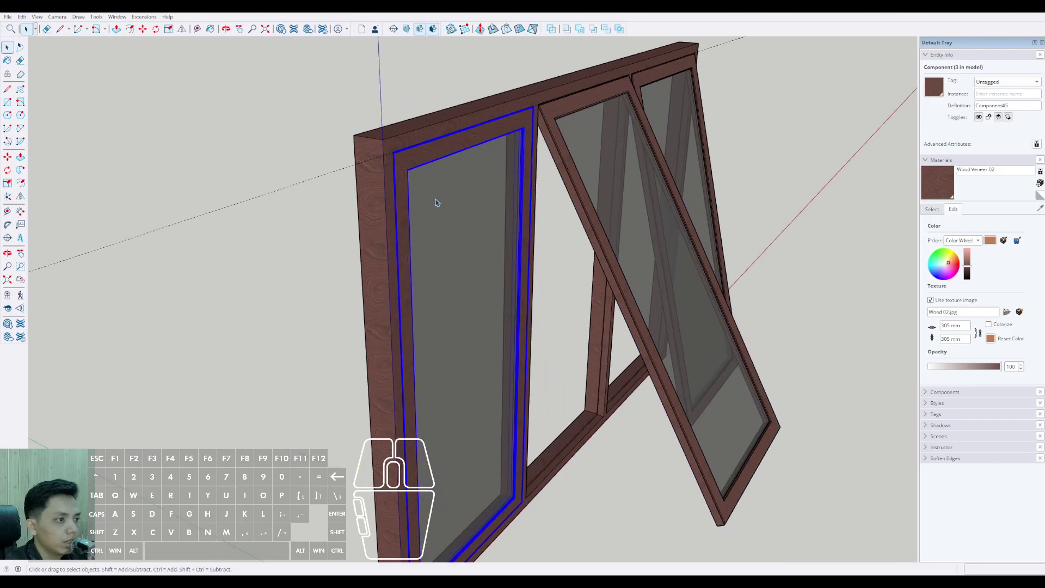
pyautogui.scroll(2, 484, 229)
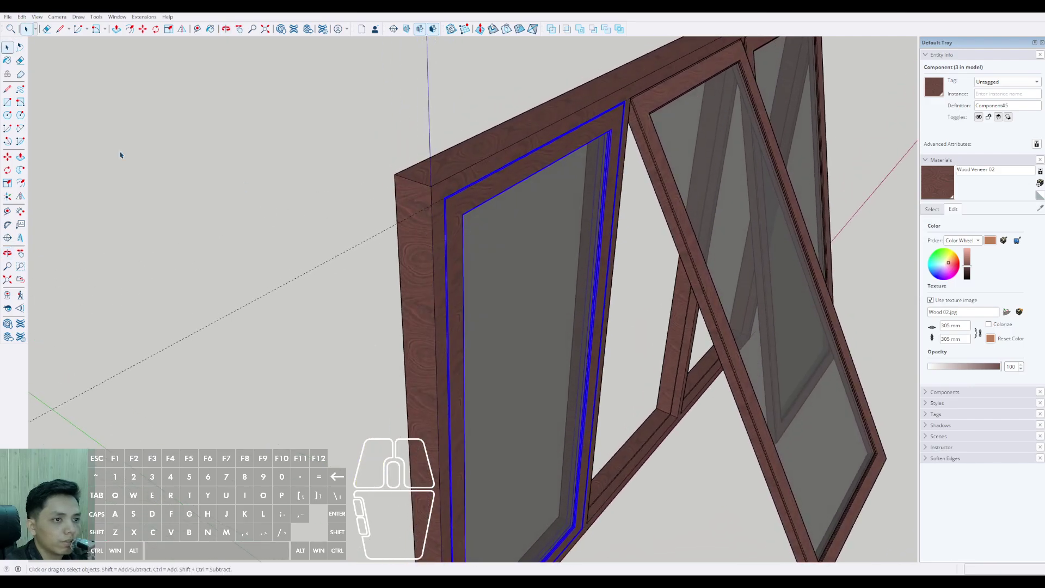
pyautogui.click(7, 170)
pyautogui.scroll(6, 424, 210)
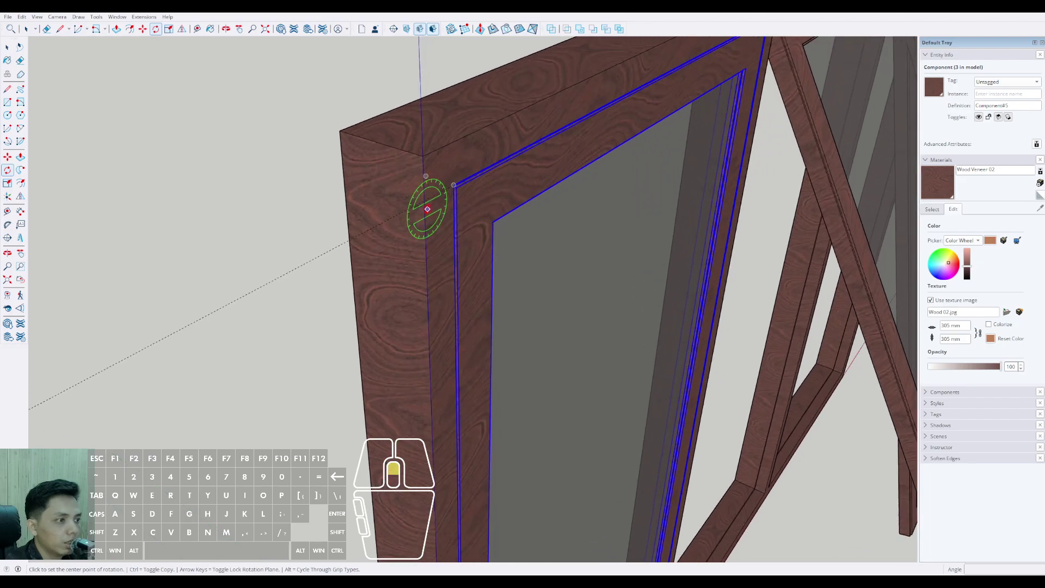
pyautogui.scroll(3, 420, 210)
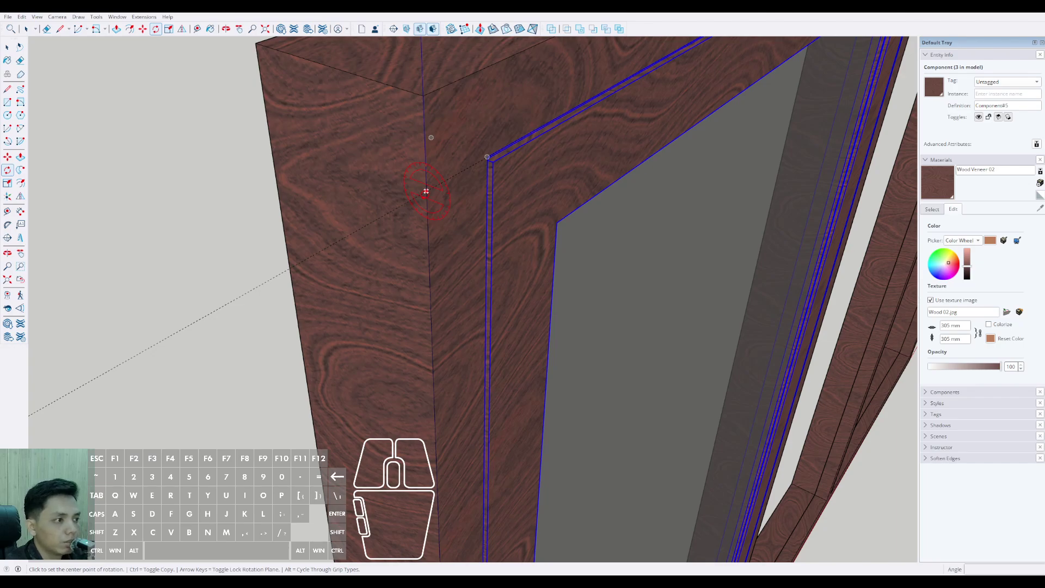
pyautogui.scroll(-5, 426, 192)
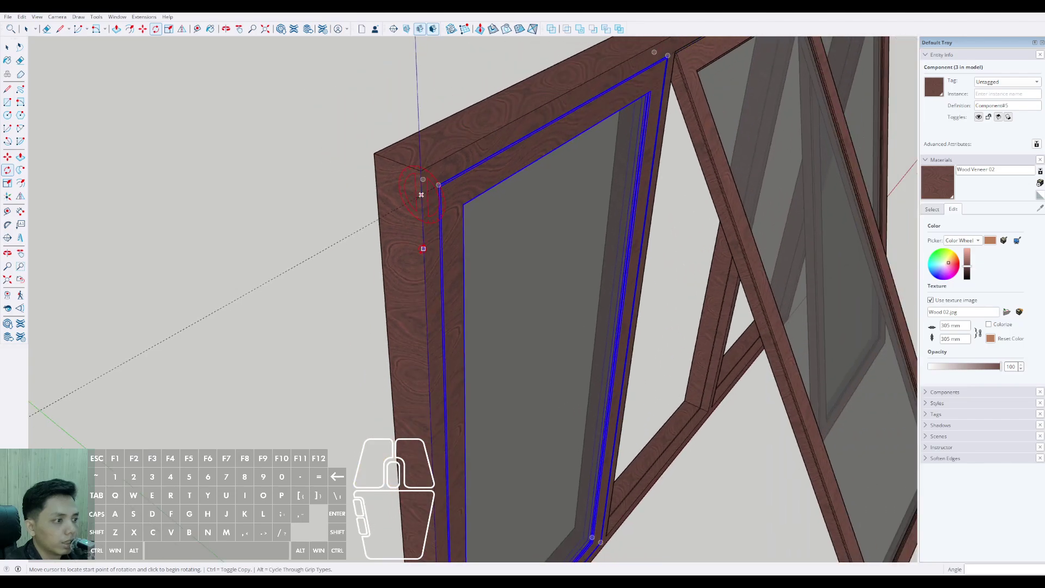
pyautogui.click(423, 248)
pyautogui.scroll(-6, 430, 255)
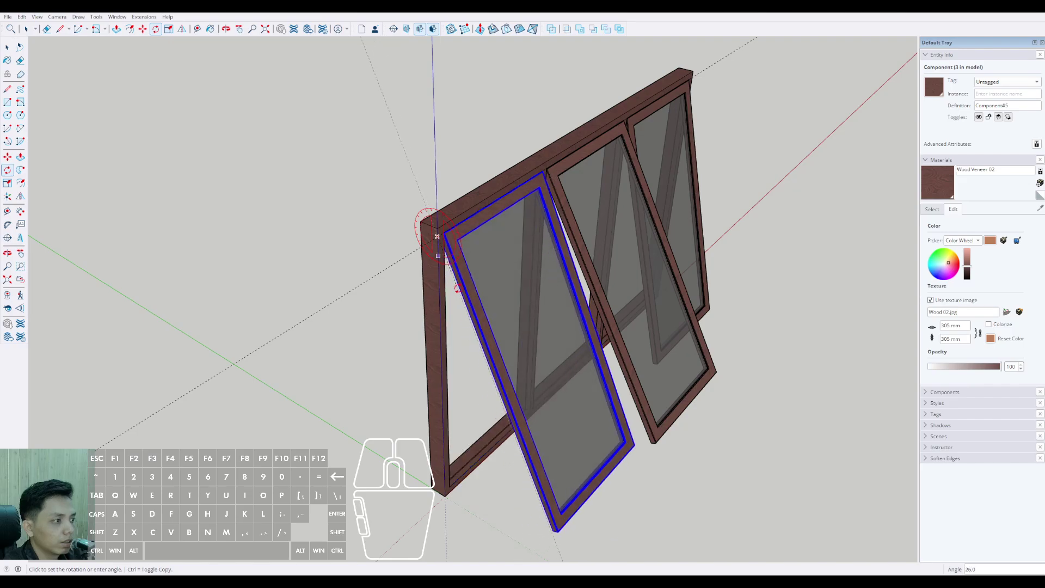
pyautogui.click(452, 317)
pyautogui.press('space')
pyautogui.scroll(-2, 544, 305)
pyautogui.moveTo(544, 305); pyautogui.dragTo(596, 256, button='middle')
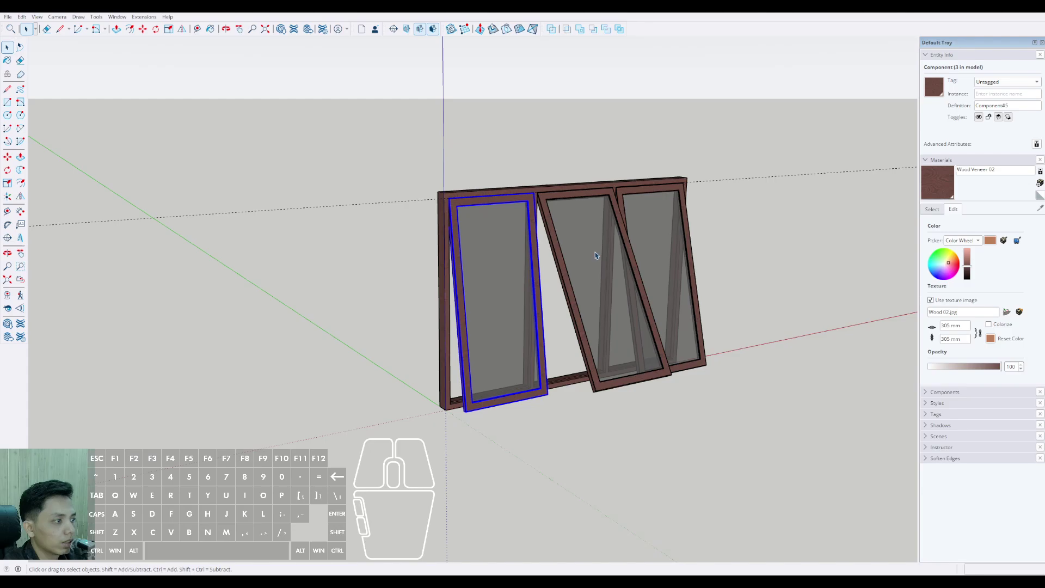
pyautogui.moveTo(756, 228); pyautogui.dragTo(720, 295)
# Dimension the frame's overall width along its bottom edge, placing the dimension in front of the window
pyautogui.moveTo(708, 297); pyautogui.dragTo(284, 327, button='middle')
pyautogui.moveTo(578, 351); pyautogui.dragTo(536, 302, button='middle')
pyautogui.moveTo(536, 302); pyautogui.dragTo(548, 331, button='middle')
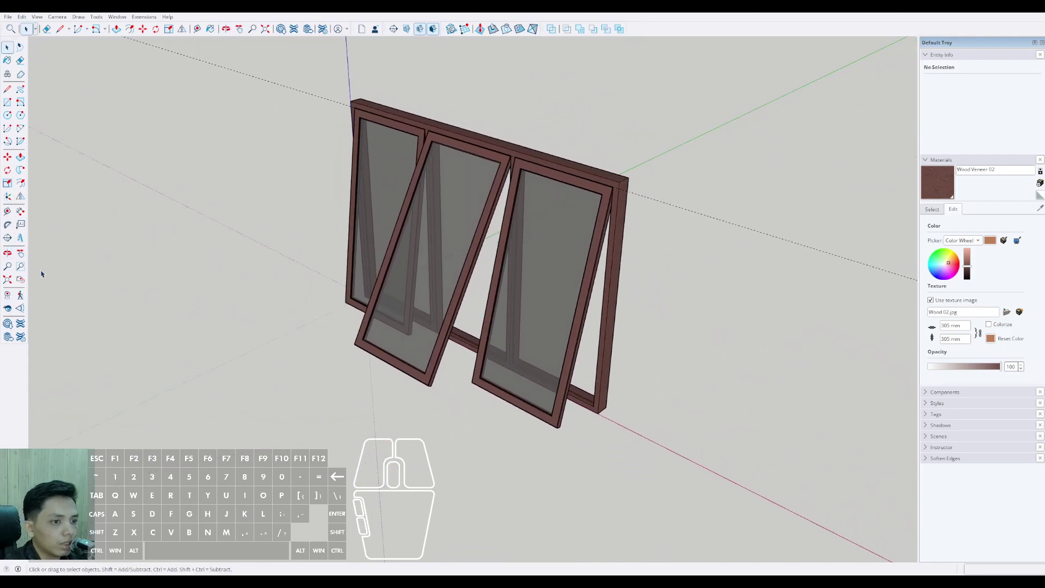
pyautogui.click(20, 213)
pyautogui.scroll(4, 593, 411)
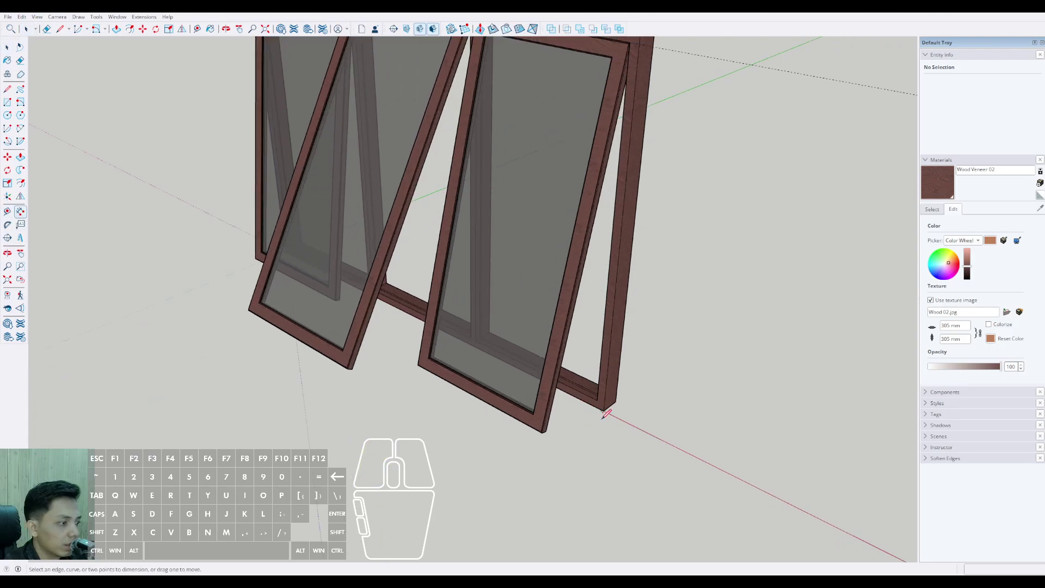
pyautogui.scroll(-3, 505, 376)
pyautogui.moveTo(414, 349); pyautogui.dragTo(496, 322, button='middle')
pyautogui.moveTo(360, 332); pyautogui.dragTo(452, 344, button='middle')
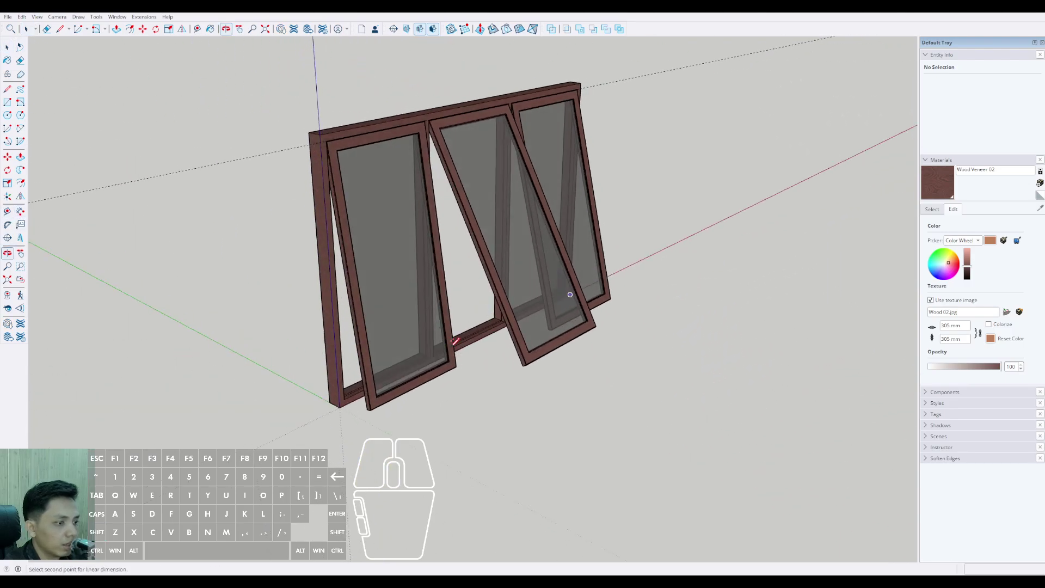
pyautogui.scroll(-2, 340, 408)
pyautogui.click(494, 432)
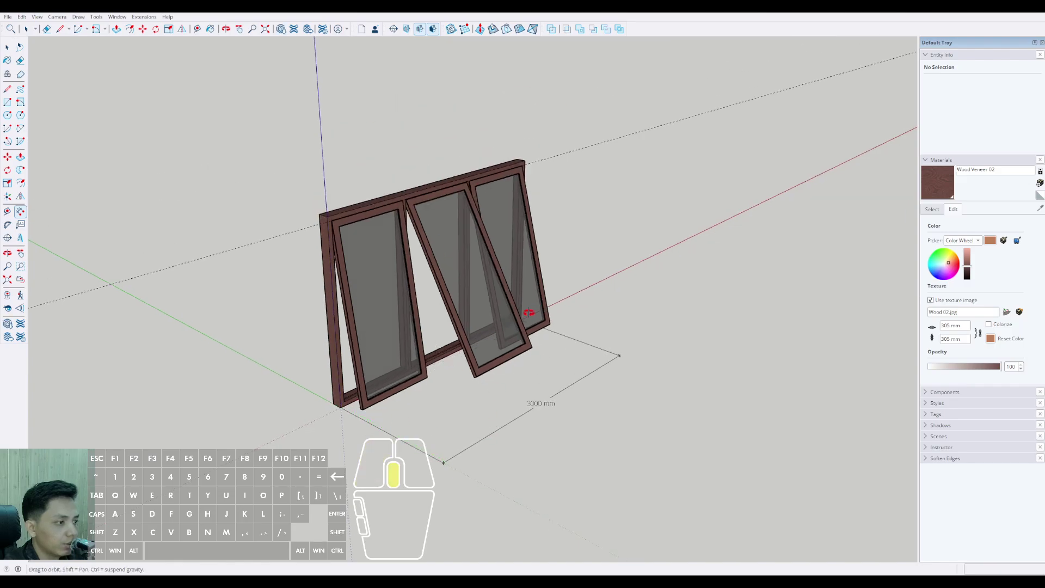
# Dimension the frame's depth at its bottom corner and its full height beside the same end
pyautogui.moveTo(527, 312); pyautogui.dragTo(370, 357, button='middle')
pyautogui.scroll(2, 517, 384)
pyautogui.scroll(2, 518, 384)
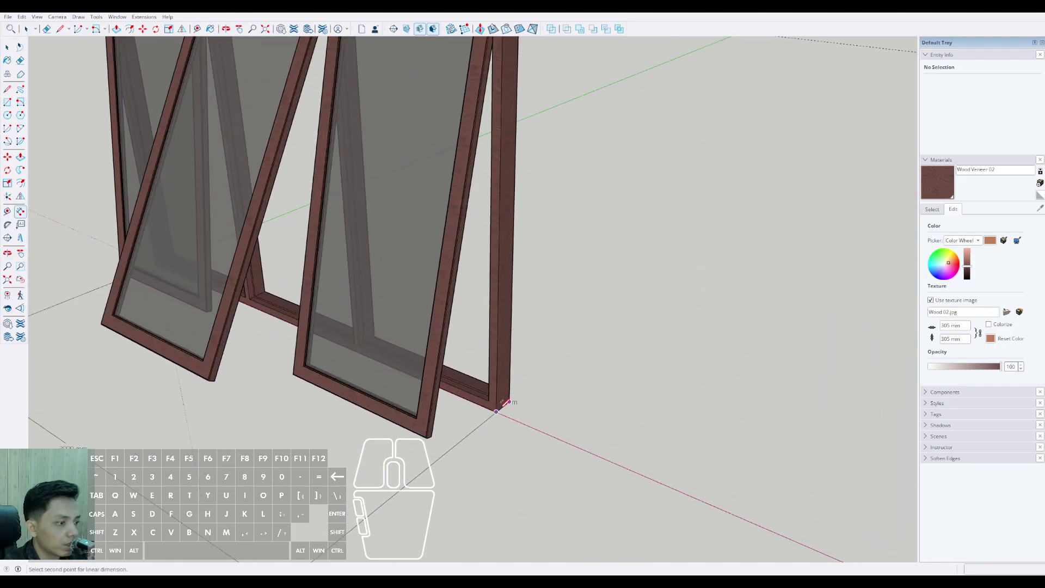
pyautogui.click(511, 401)
pyautogui.scroll(-4, 511, 400)
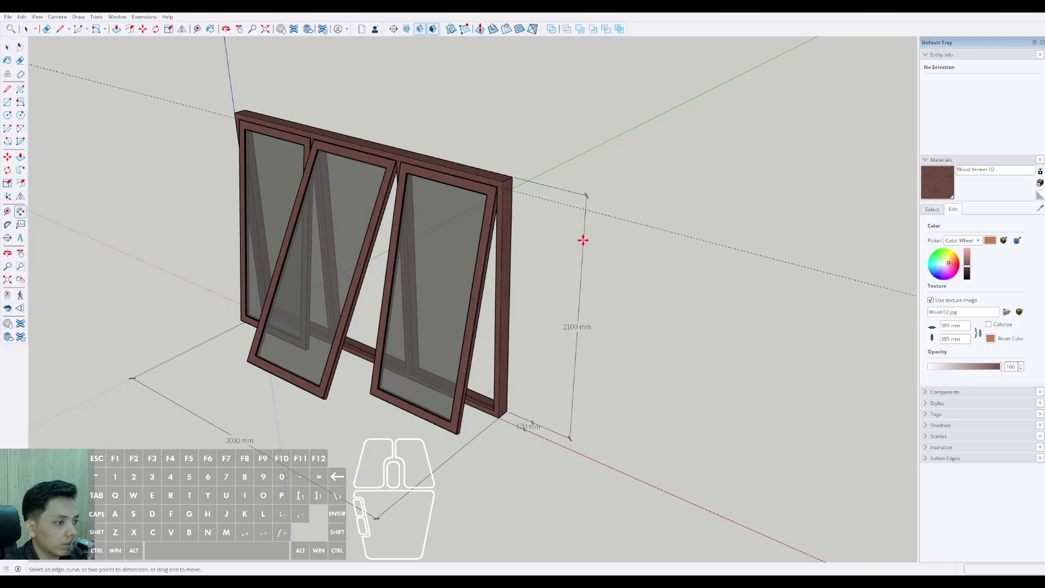
pyautogui.click(583, 238)
pyautogui.moveTo(583, 238); pyautogui.dragTo(665, 329, button='middle')
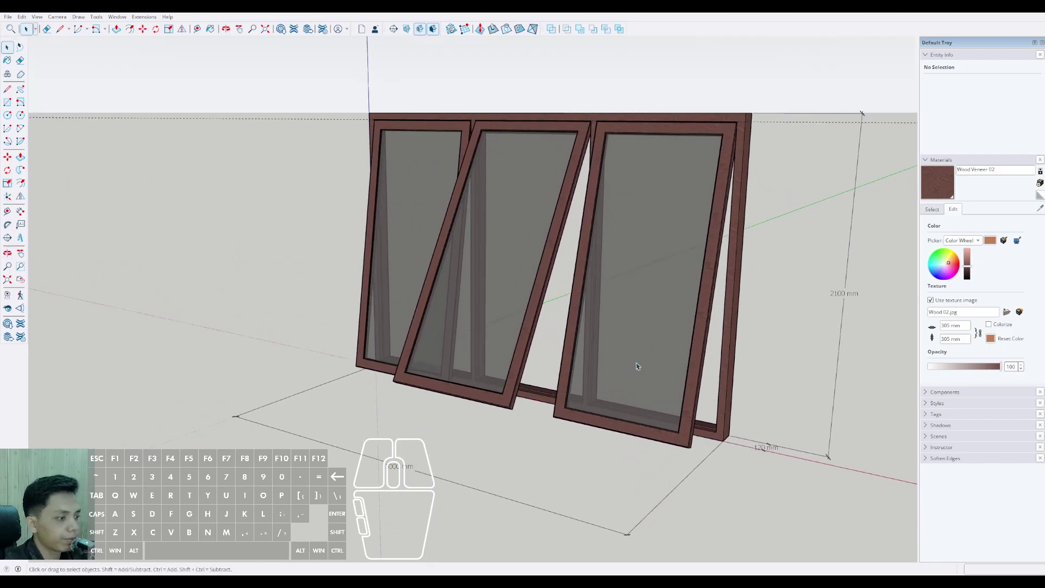
pyautogui.click(506, 535)
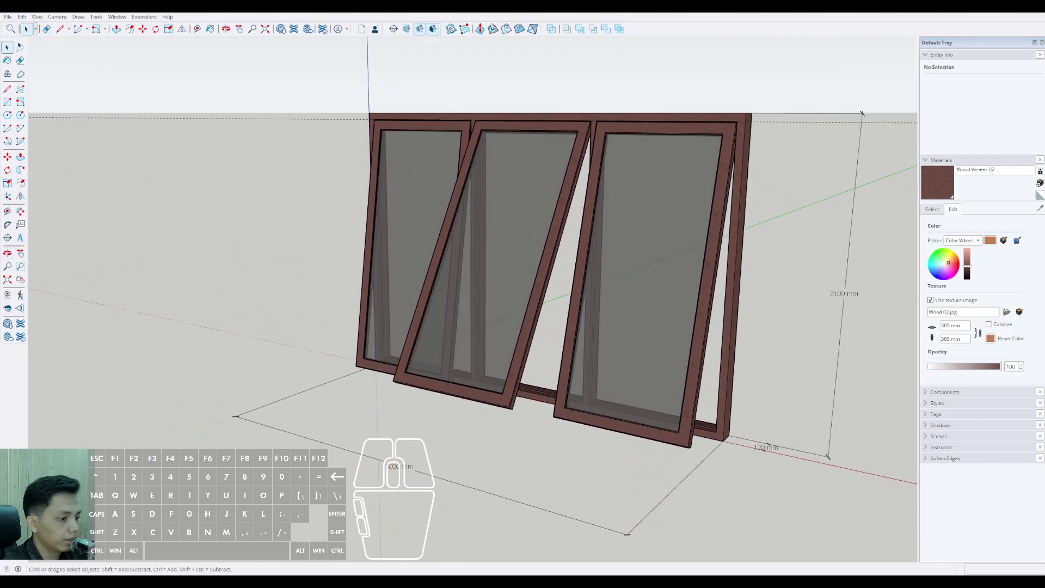